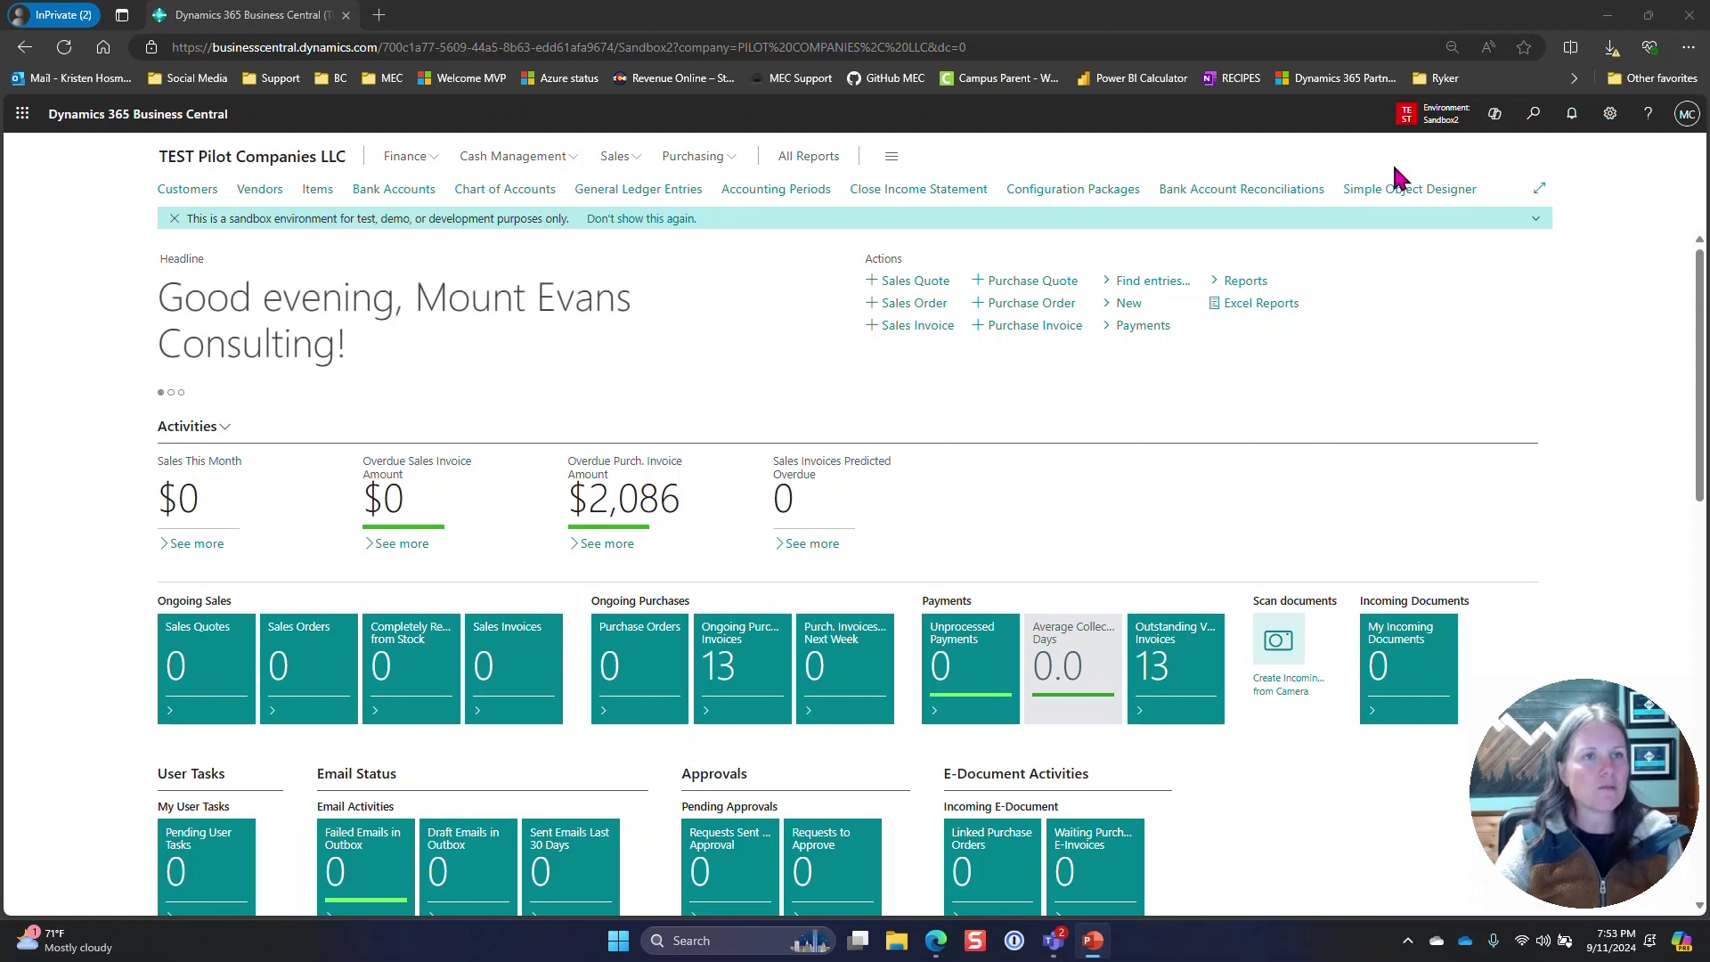
Open the Simple Object Designer features list and start a new feature
click(1392, 199)
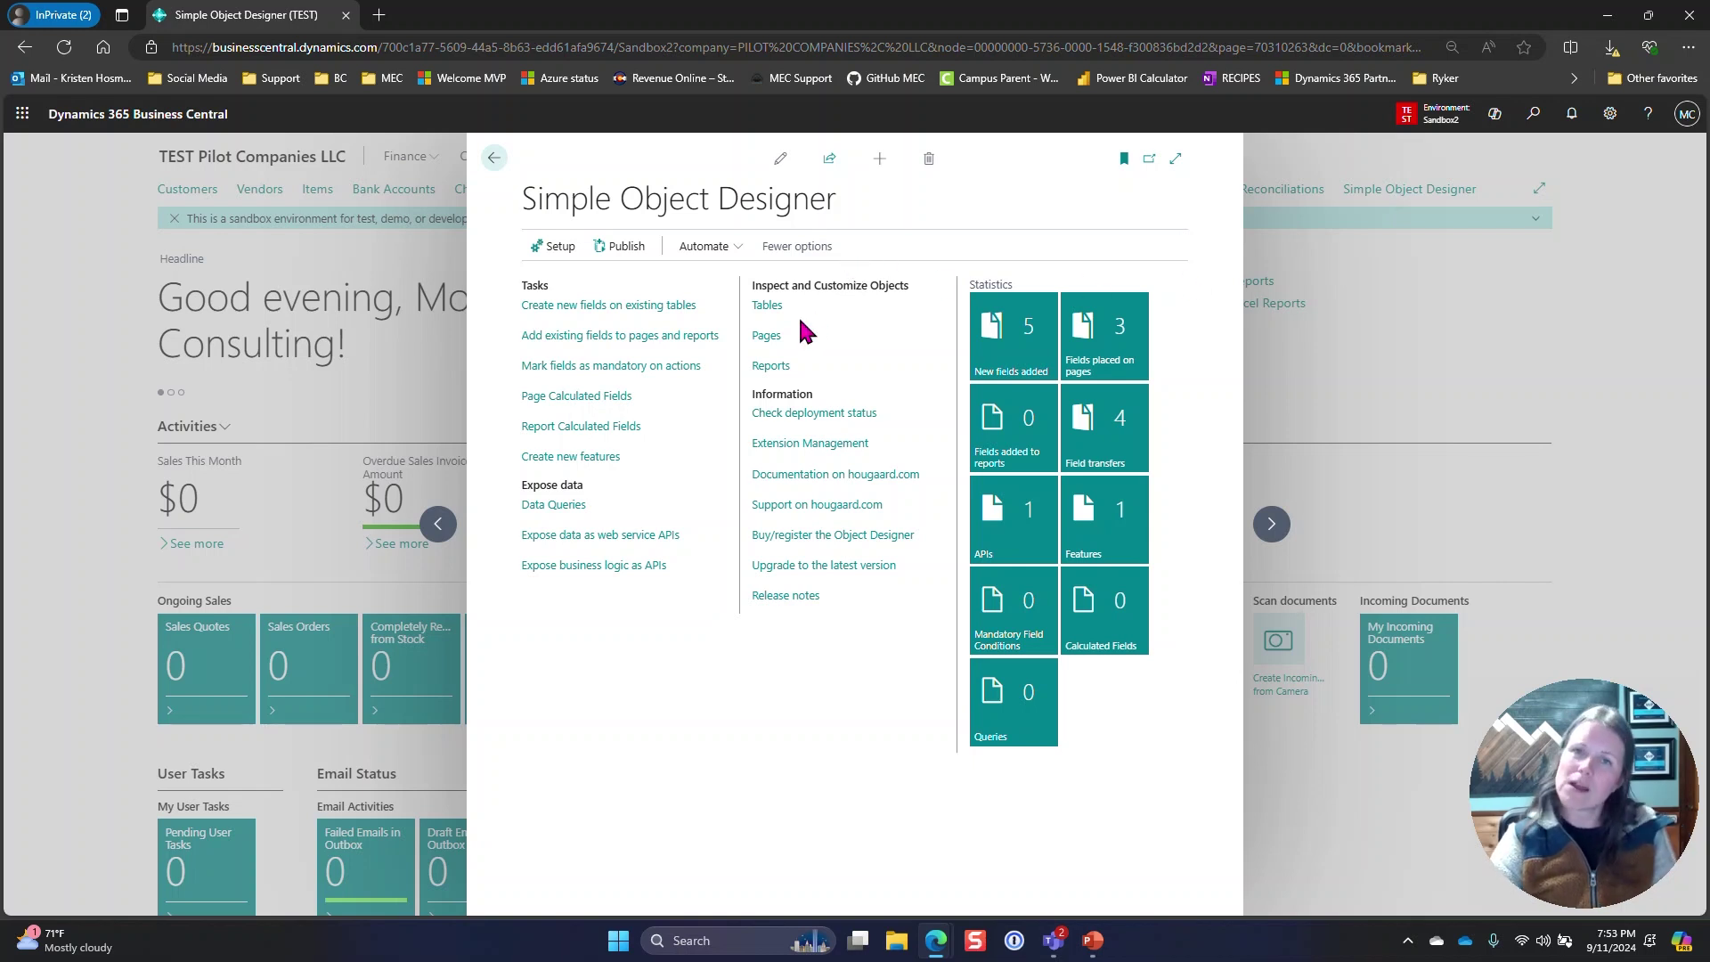
click(613, 461)
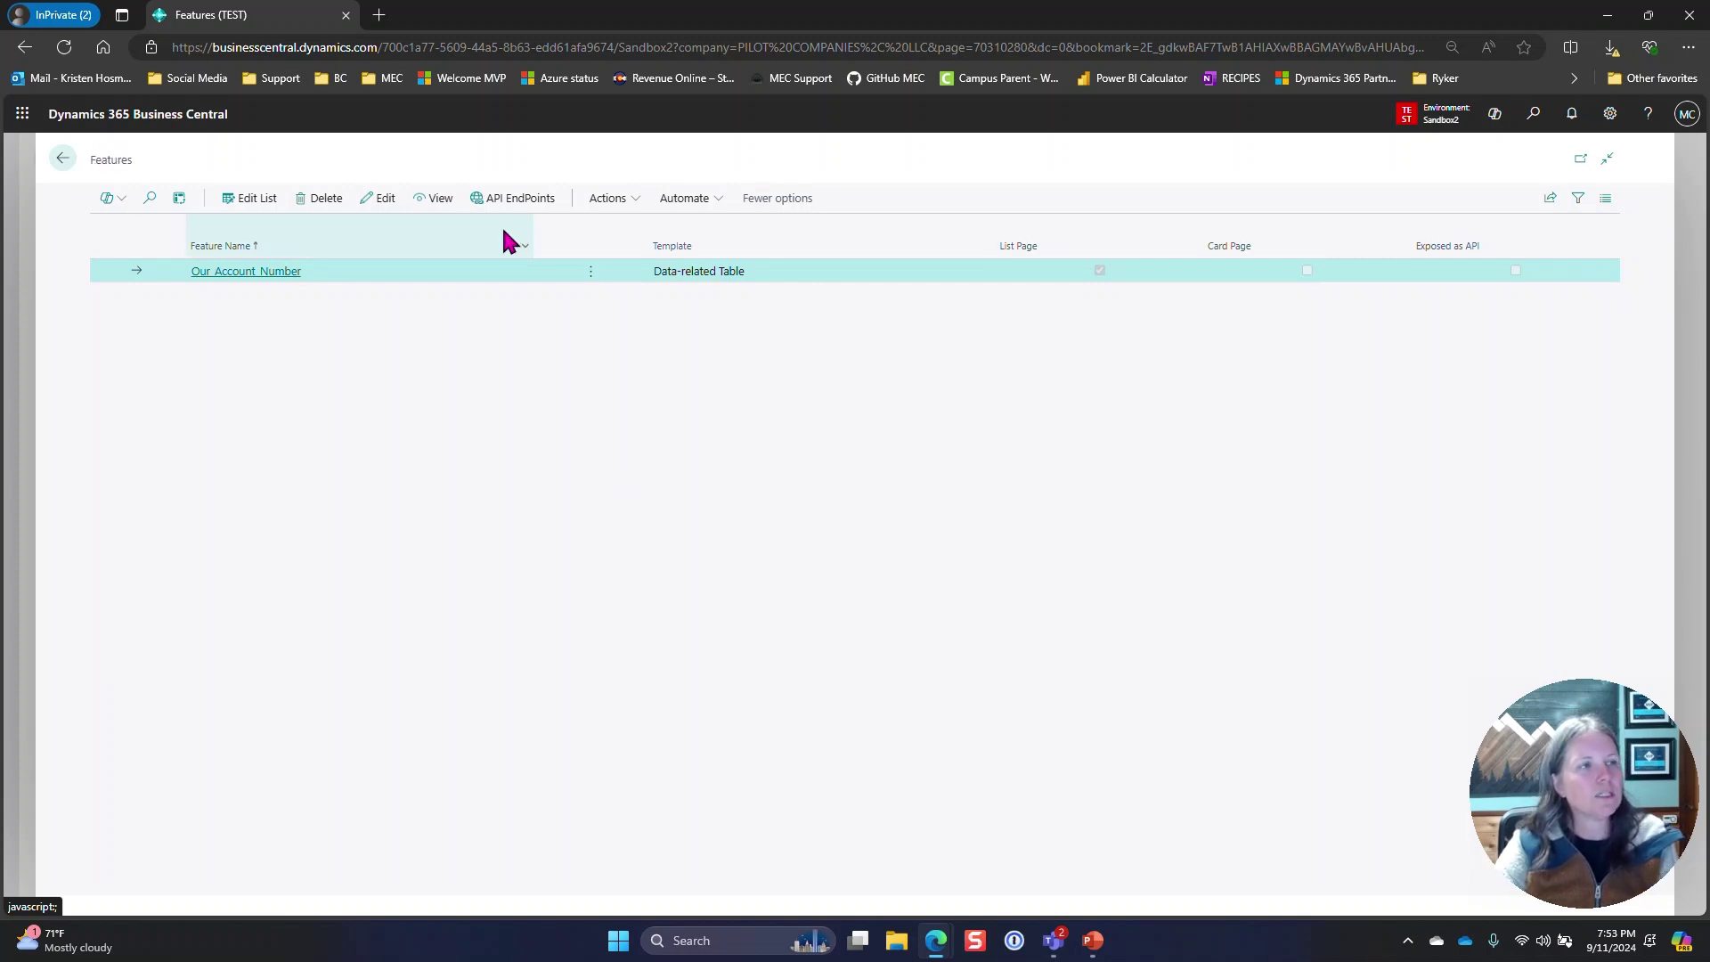
click(623, 202)
click(631, 229)
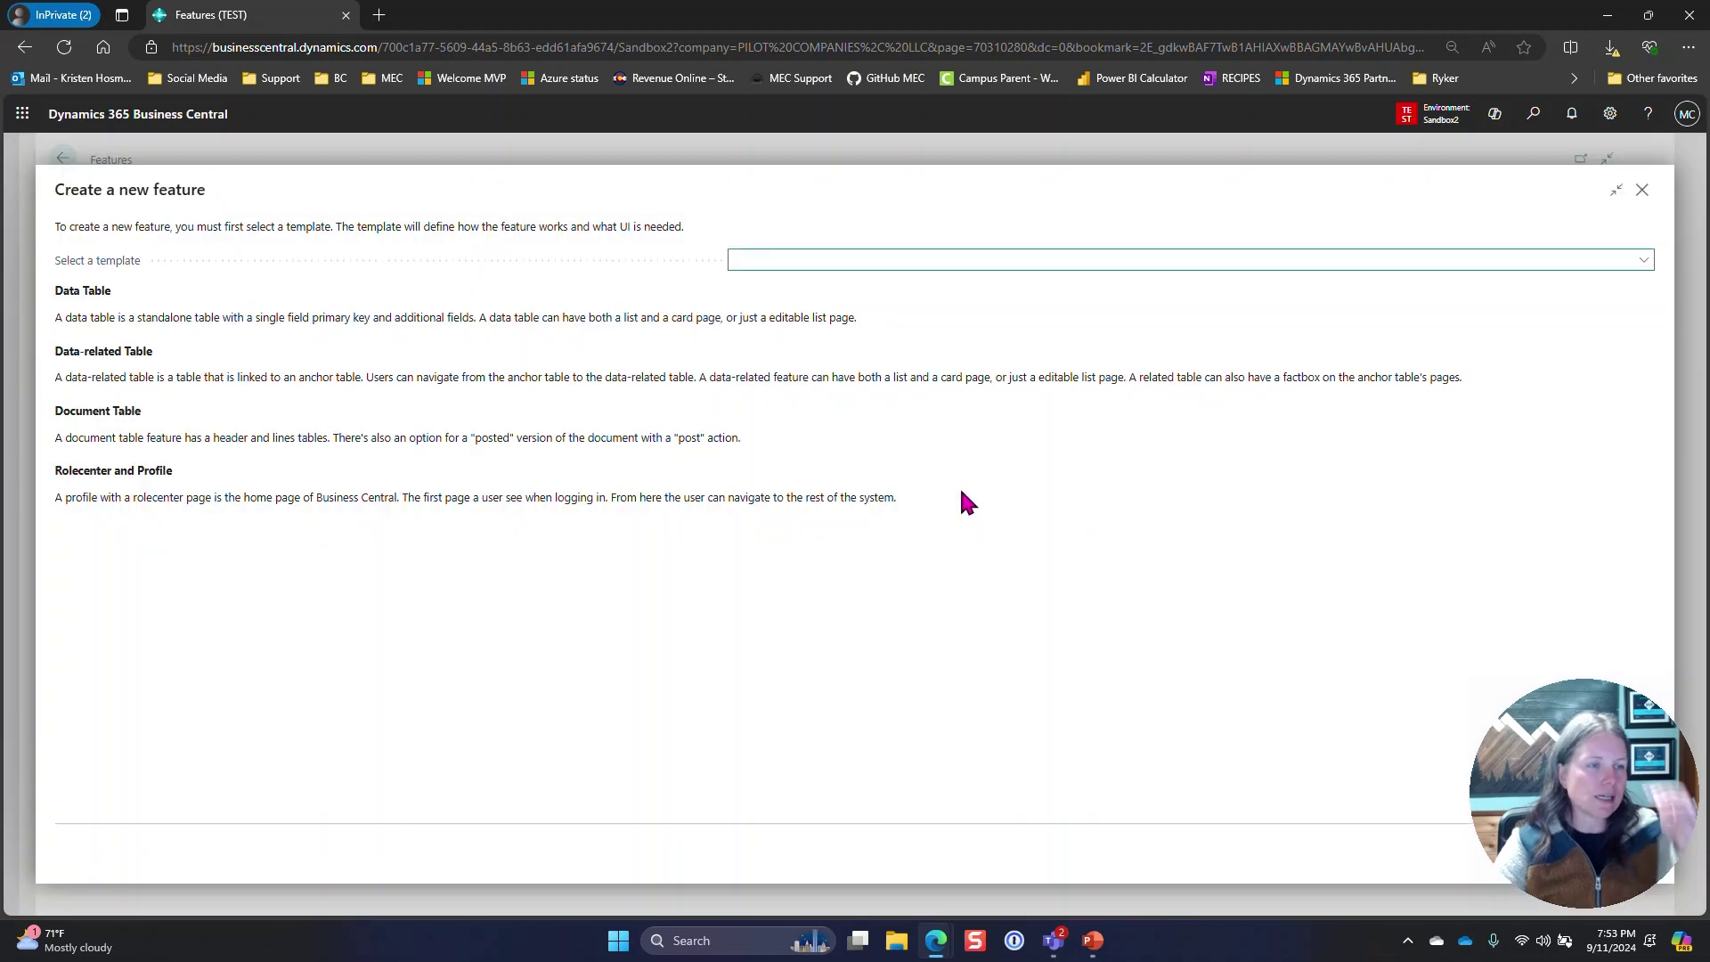
Preview the Data-related Table template, cancel it, and open the Our Account Number feature
click(986, 267)
click(944, 311)
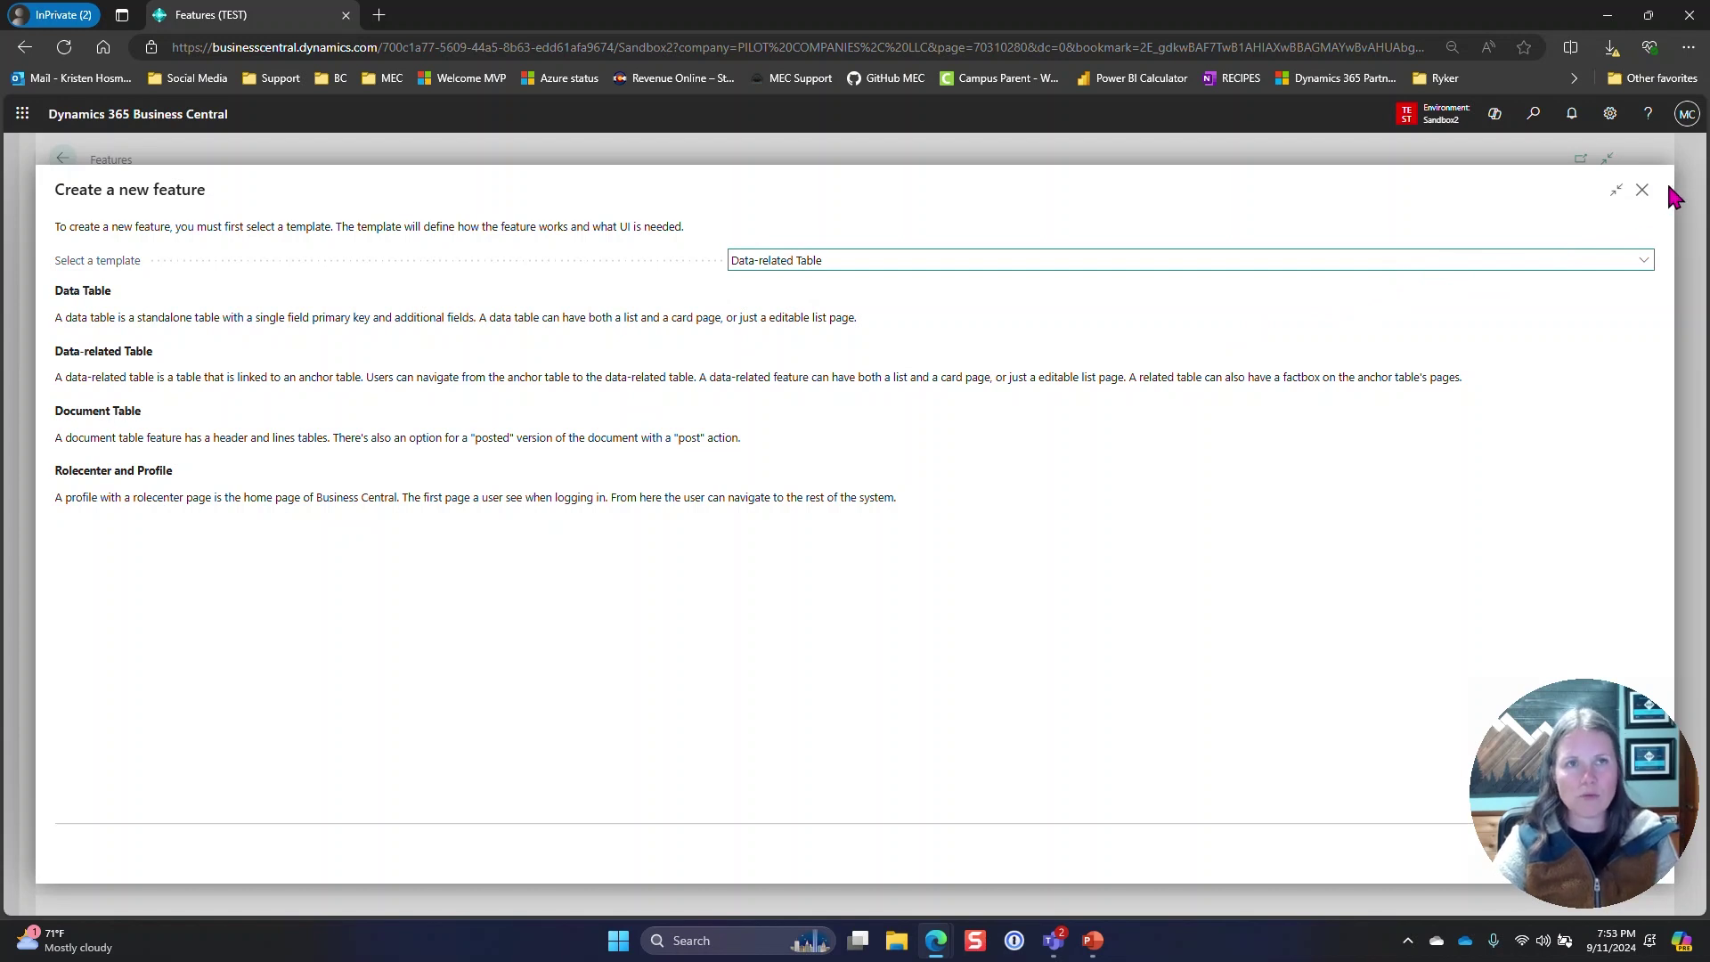
click(1641, 190)
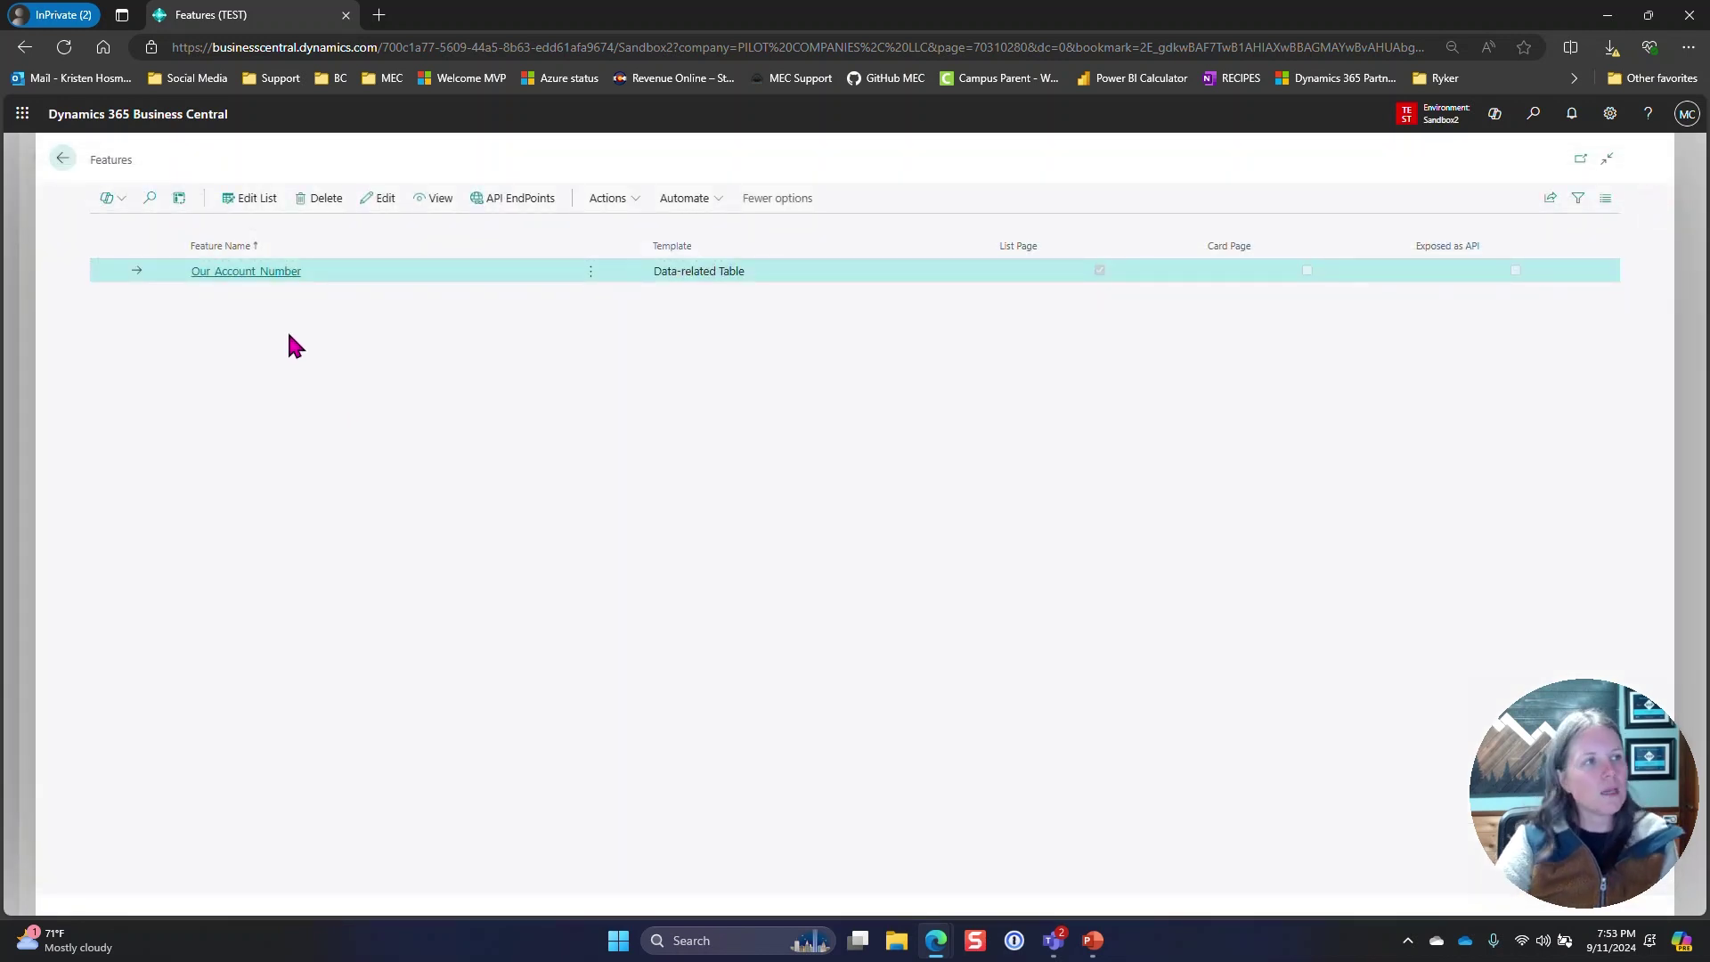
click(270, 274)
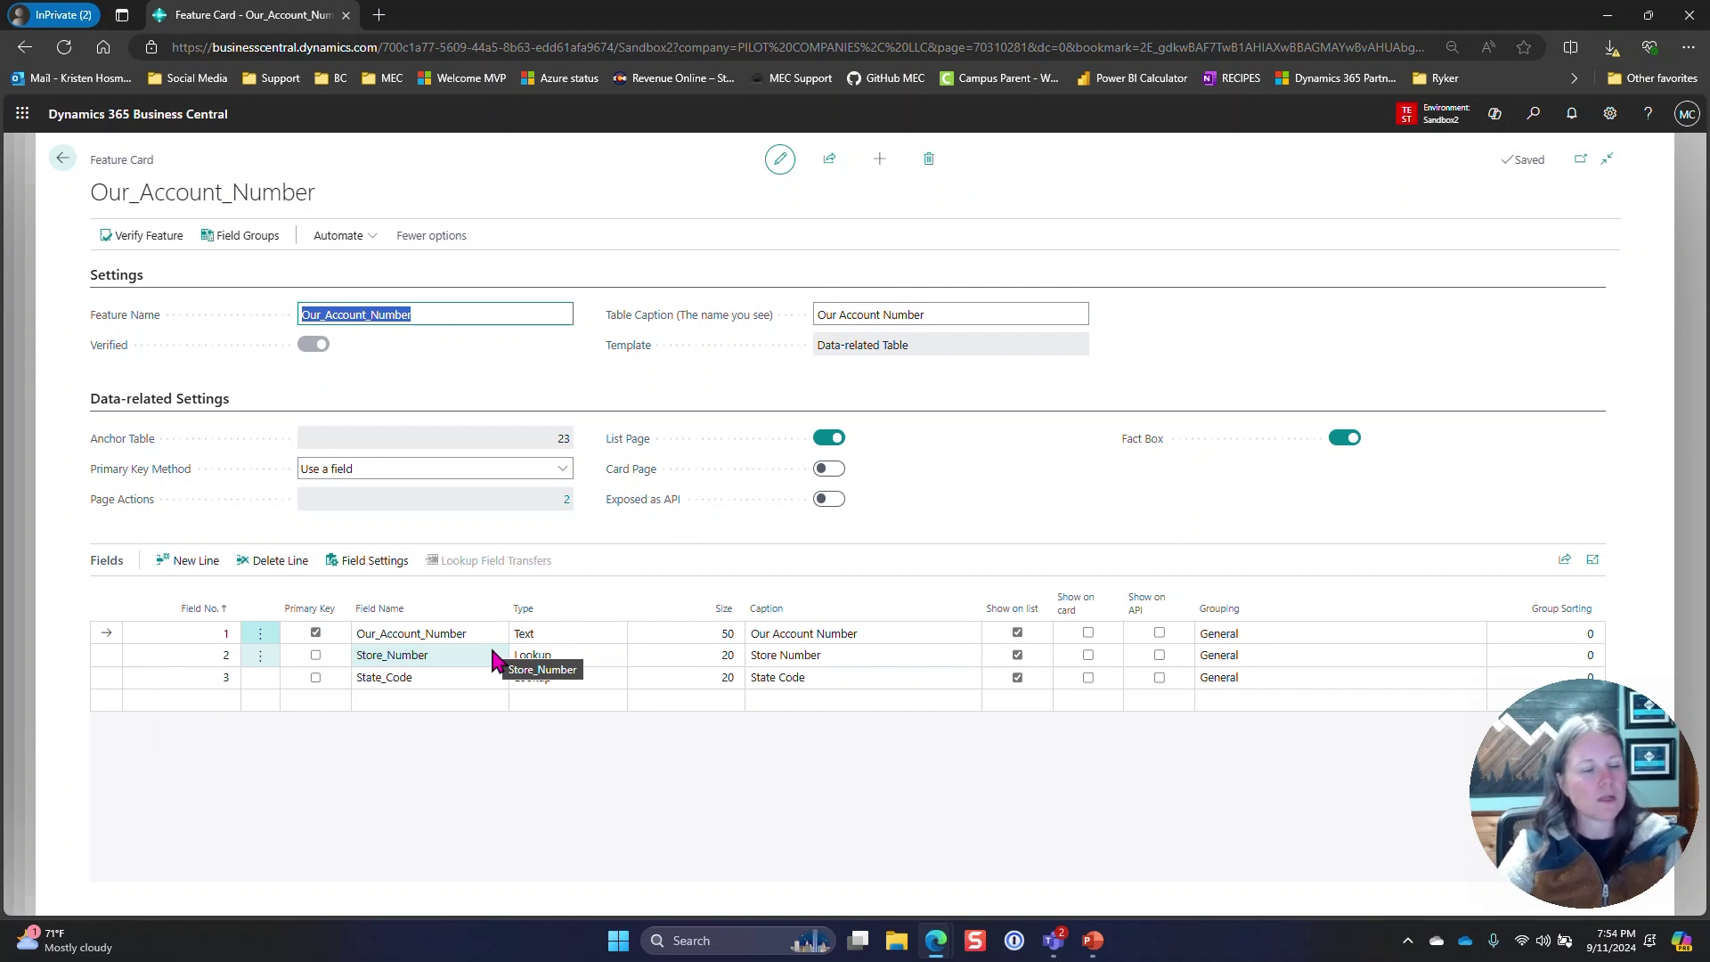
Confirm that the Store_Number field's type stays Lookup
click(454, 655)
click(570, 655)
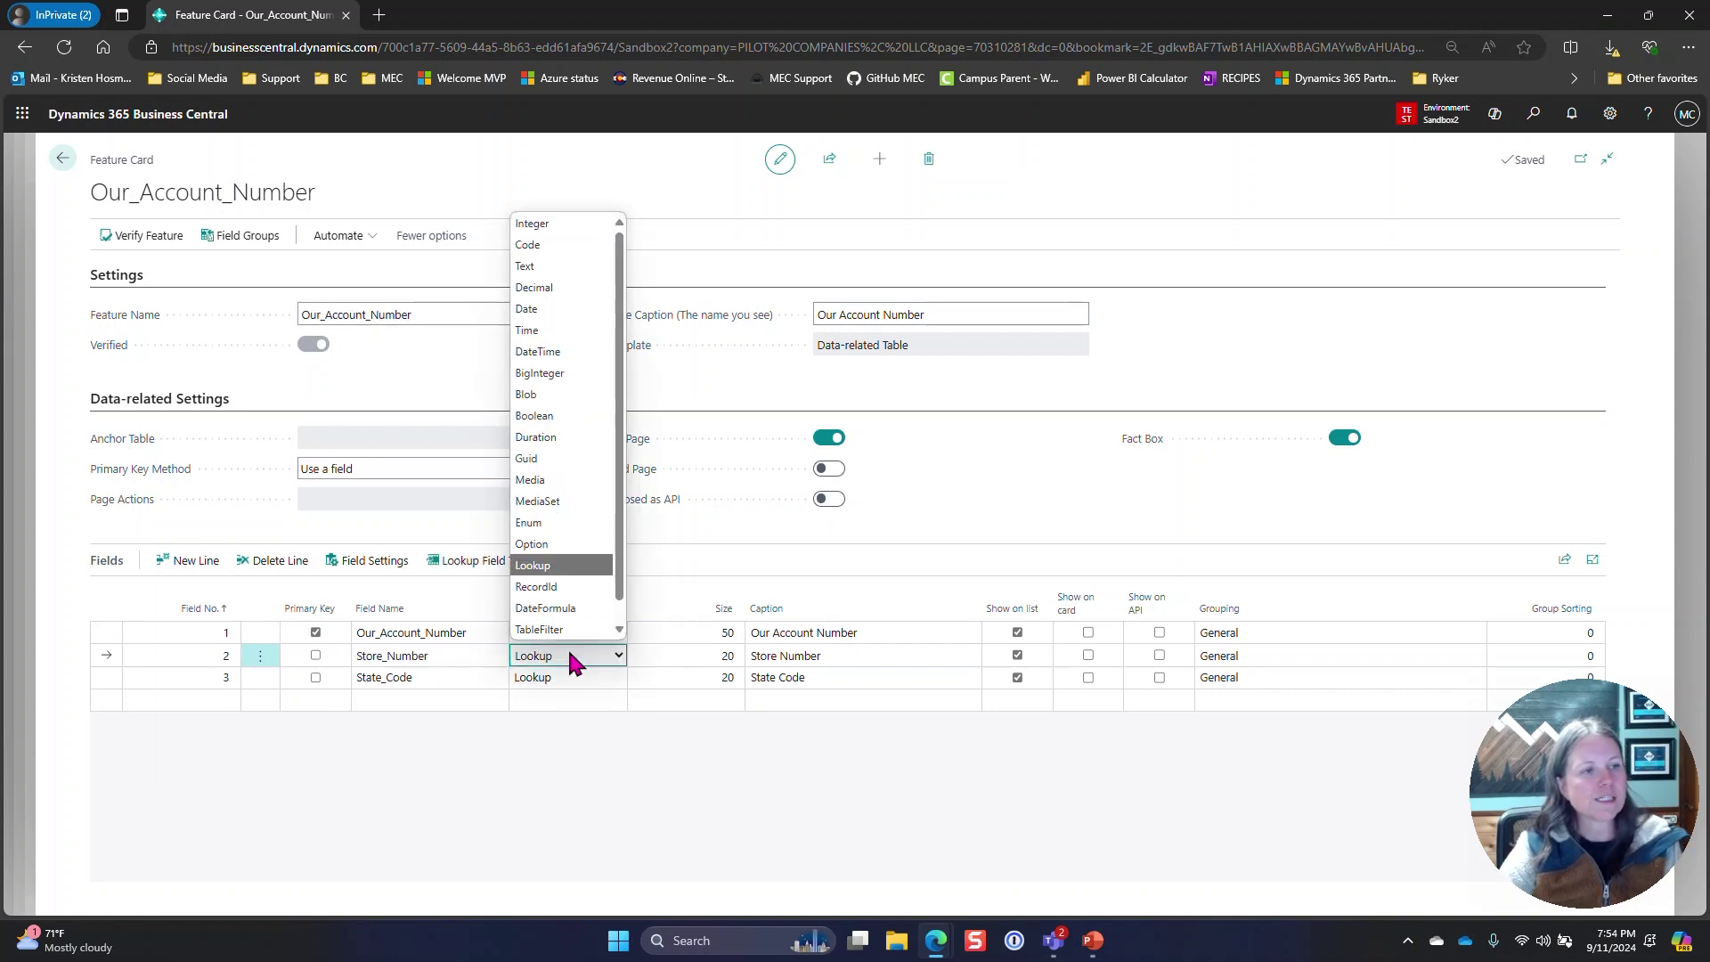
click(570, 657)
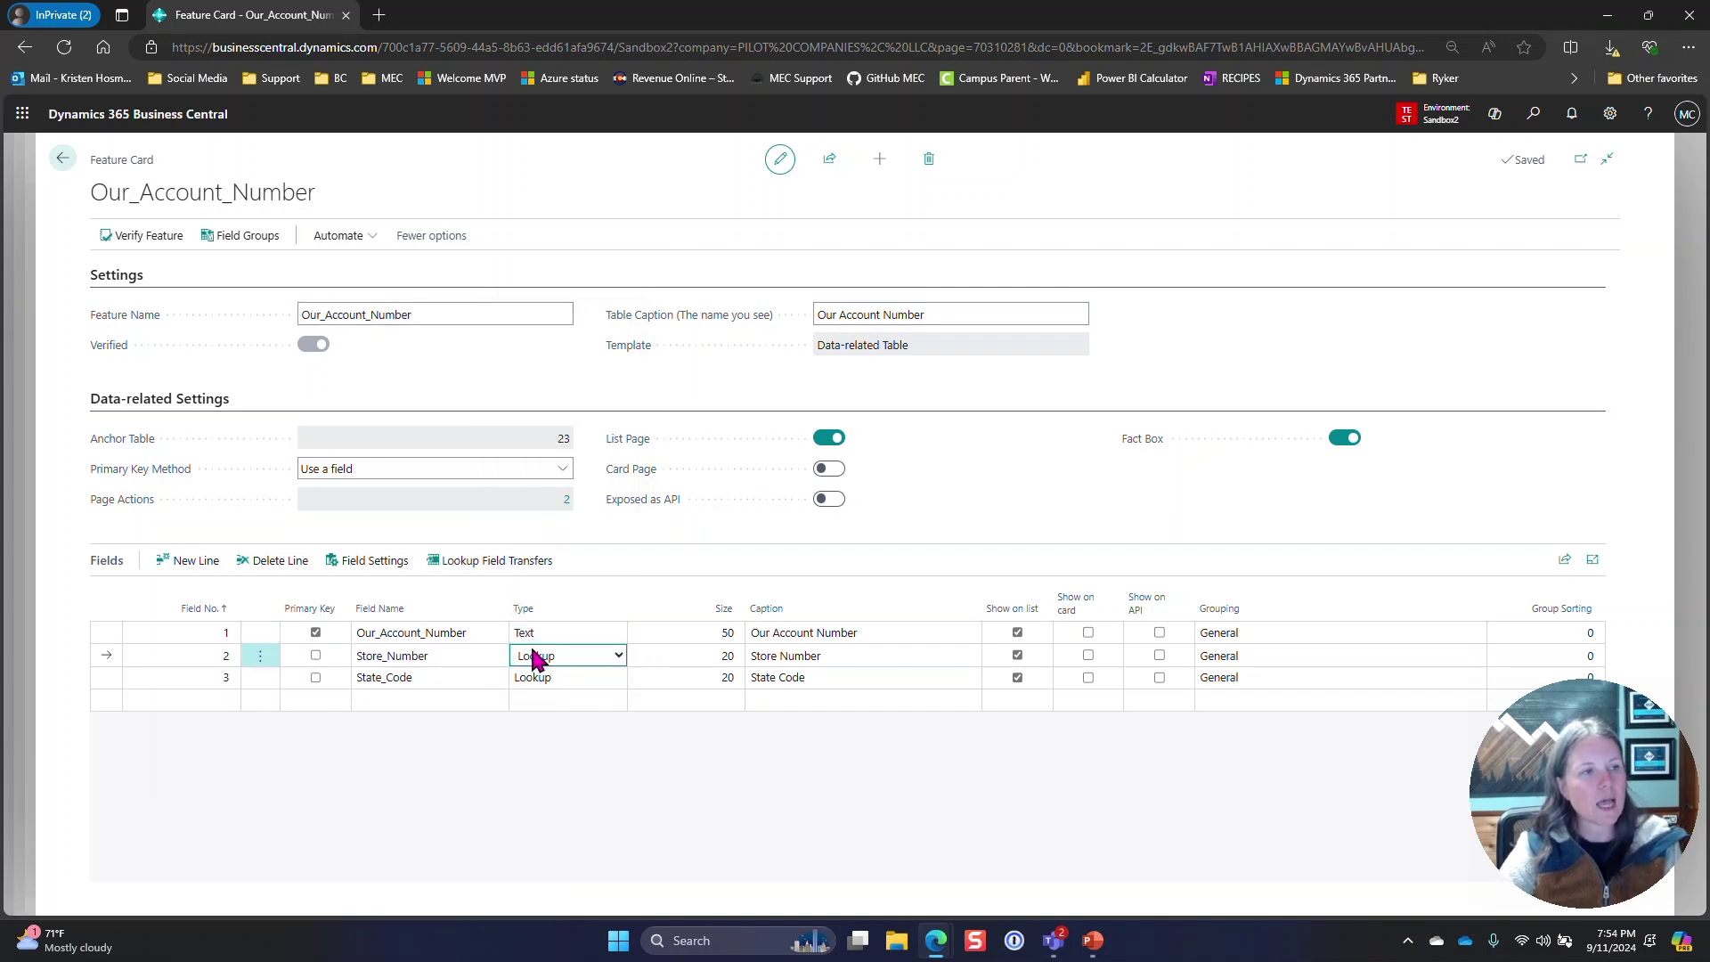
Inspect Store_Number's lookup filters, which limit Dimension Value to the STORE code
click(366, 561)
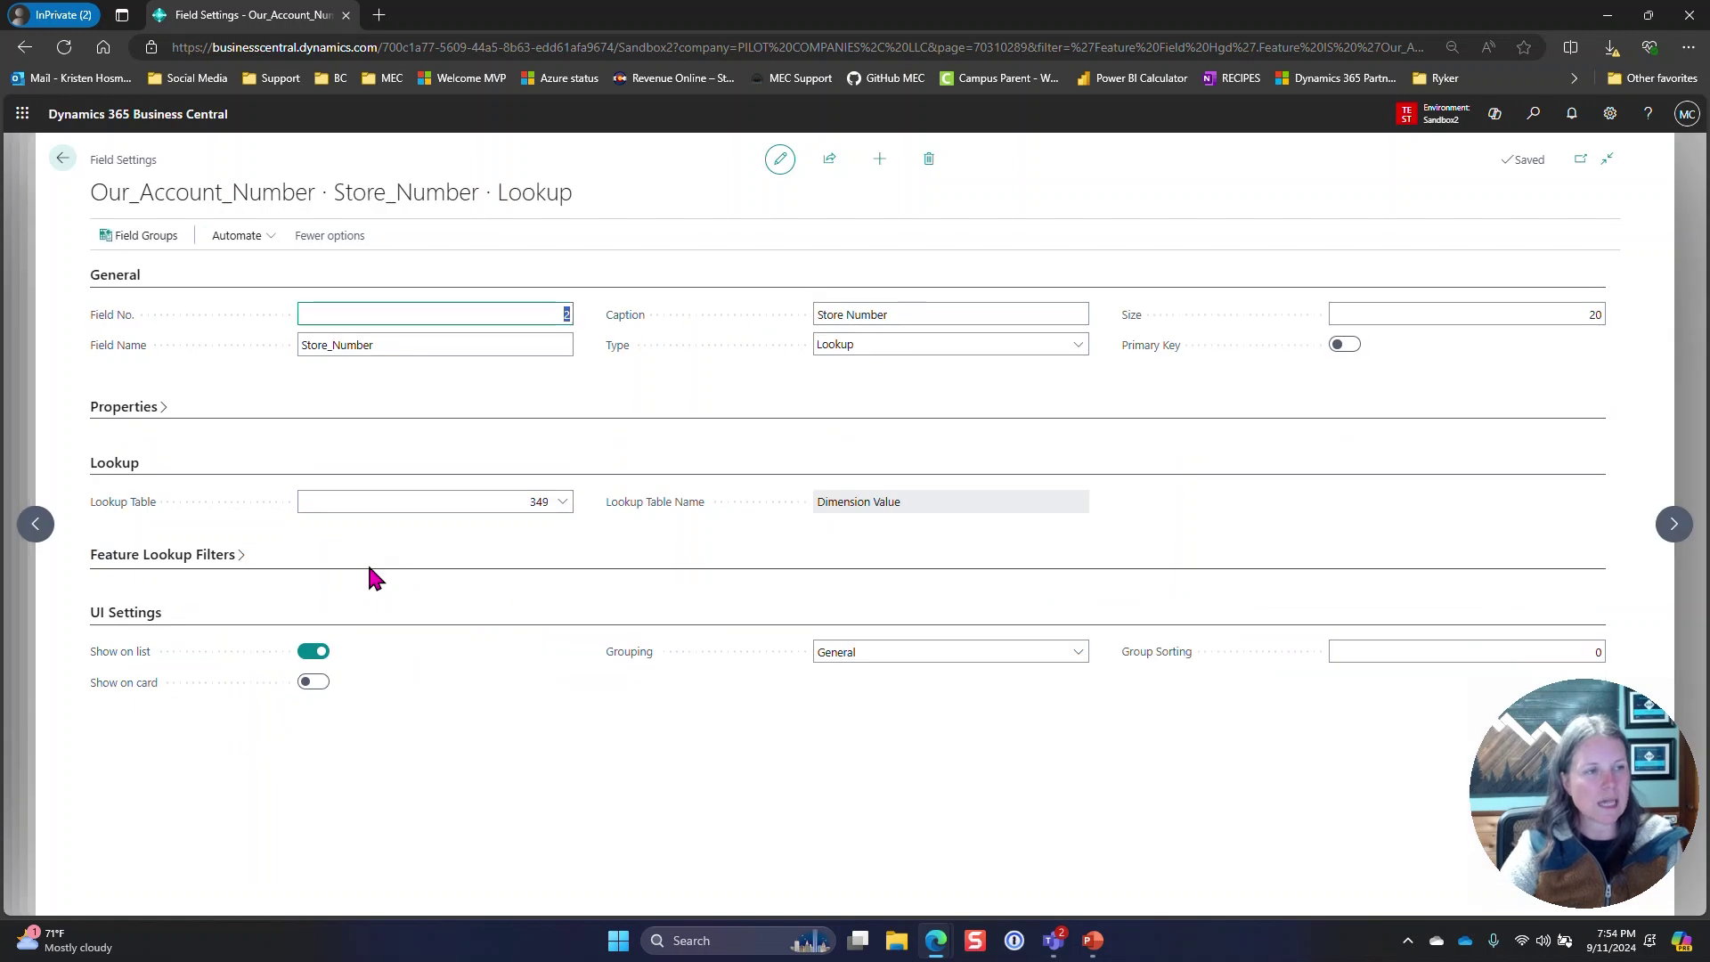
click(178, 565)
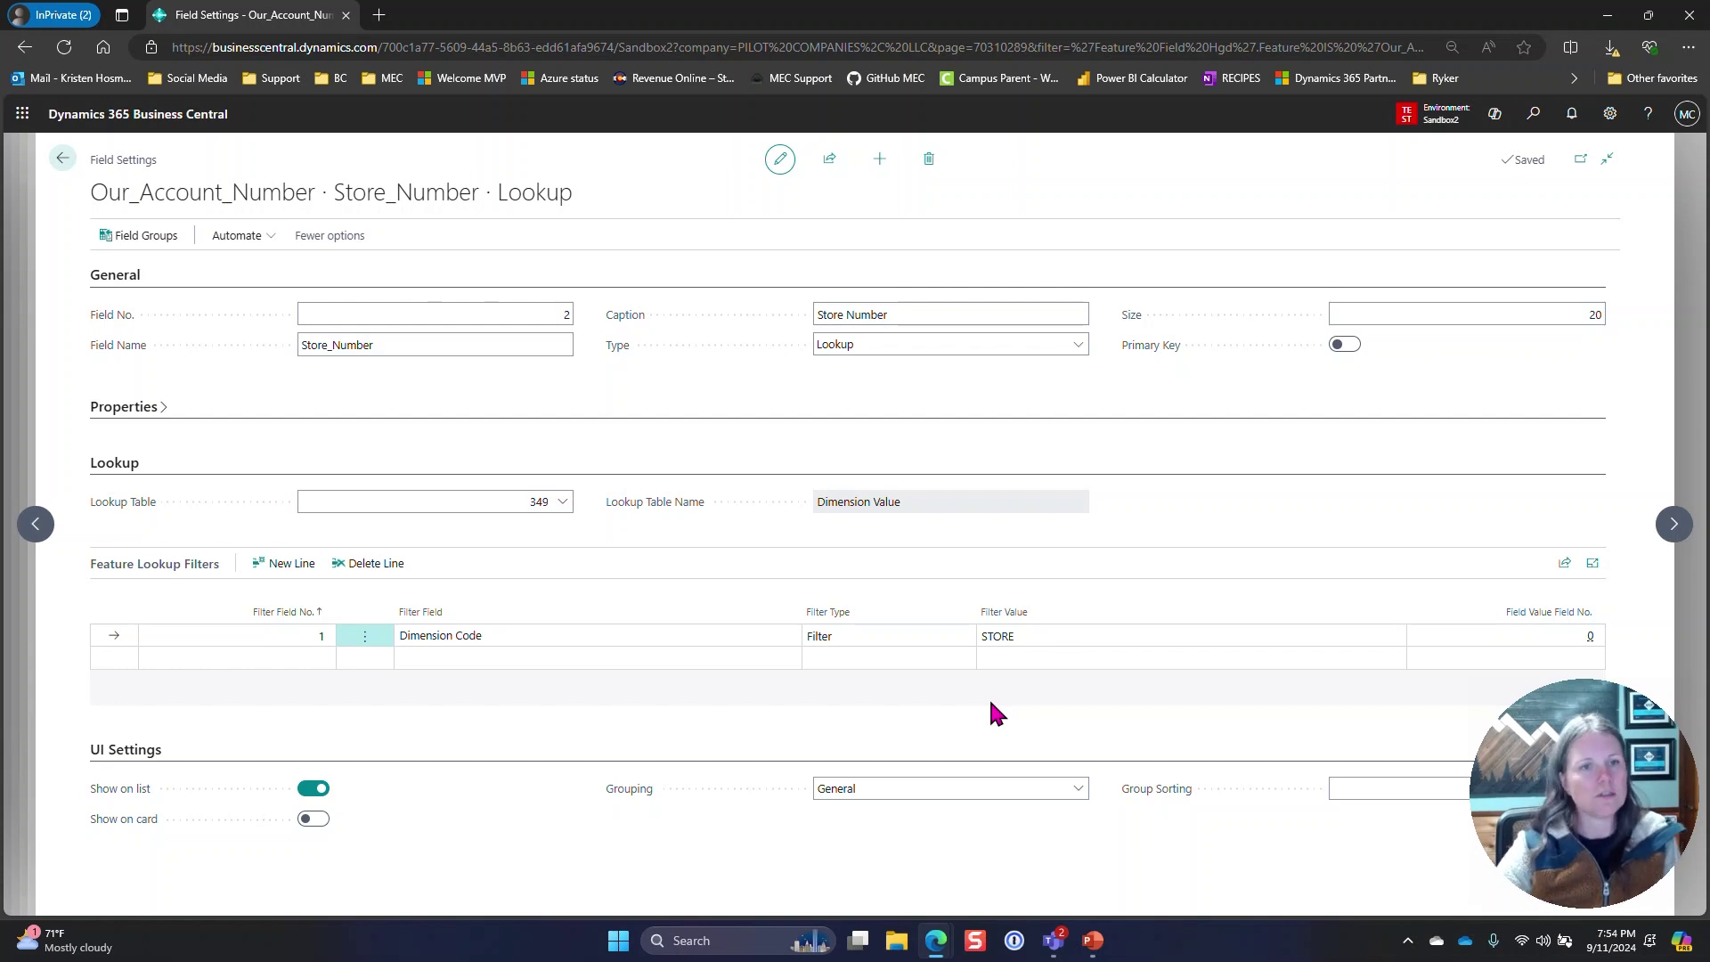
click(62, 157)
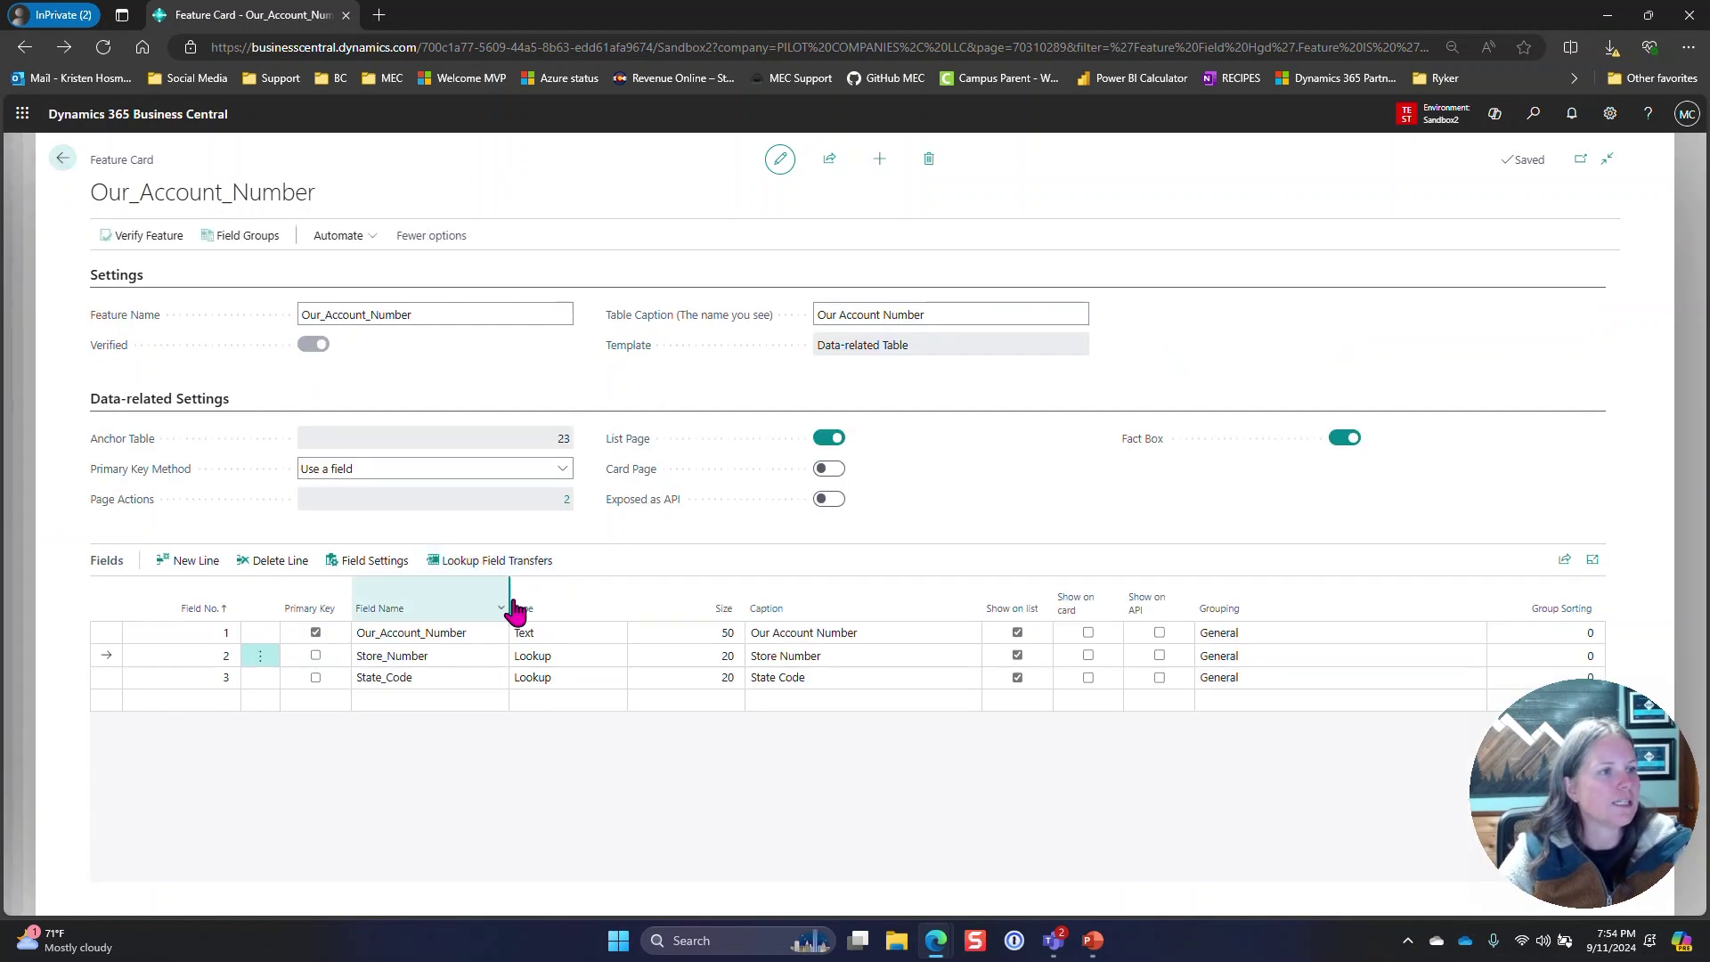
Inspect State_Code's lookup filters on the STATE code, then return to the feature
click(453, 675)
click(371, 563)
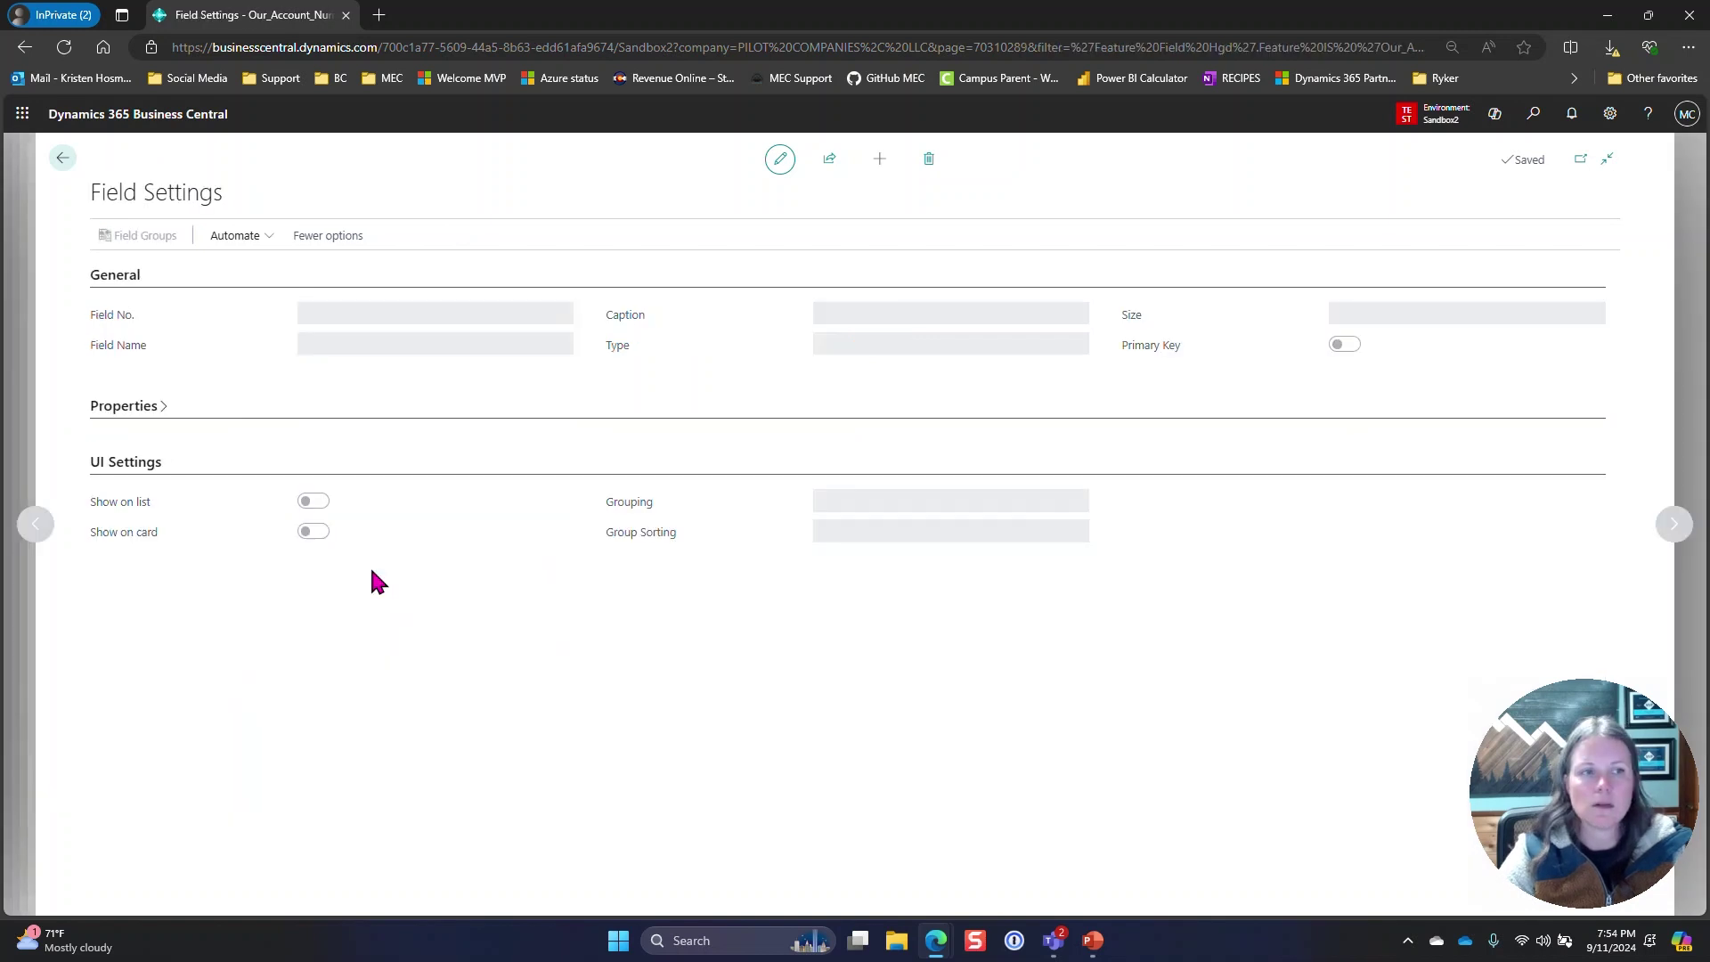
click(274, 544)
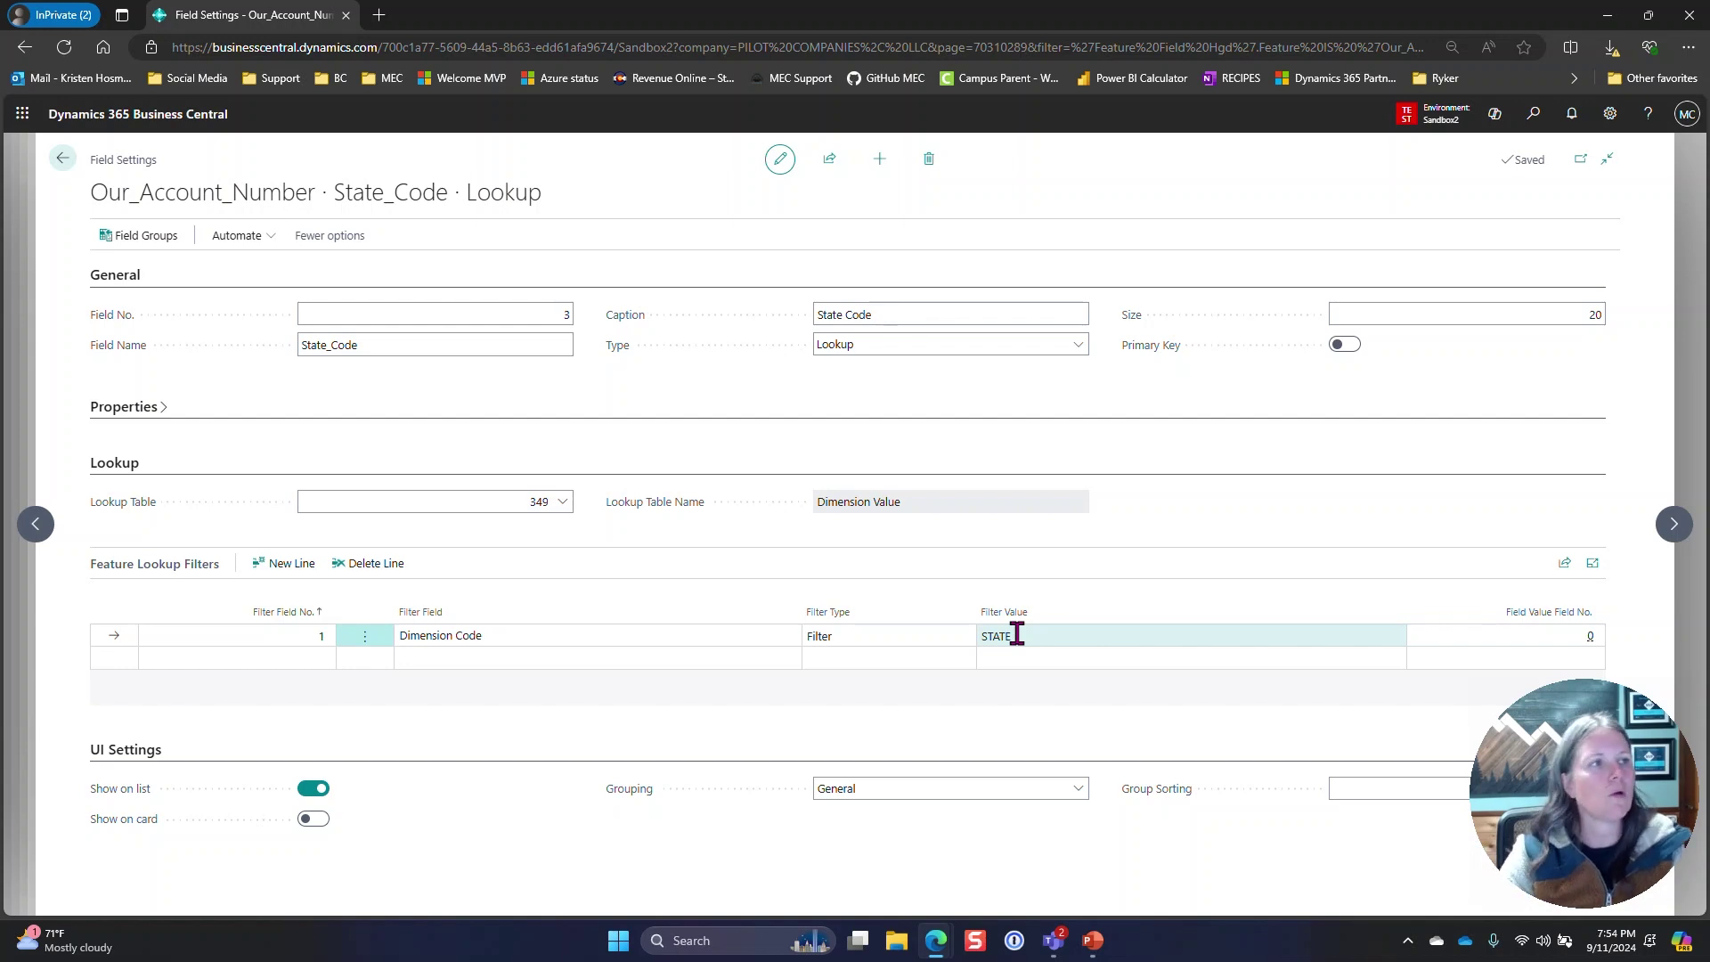
click(63, 158)
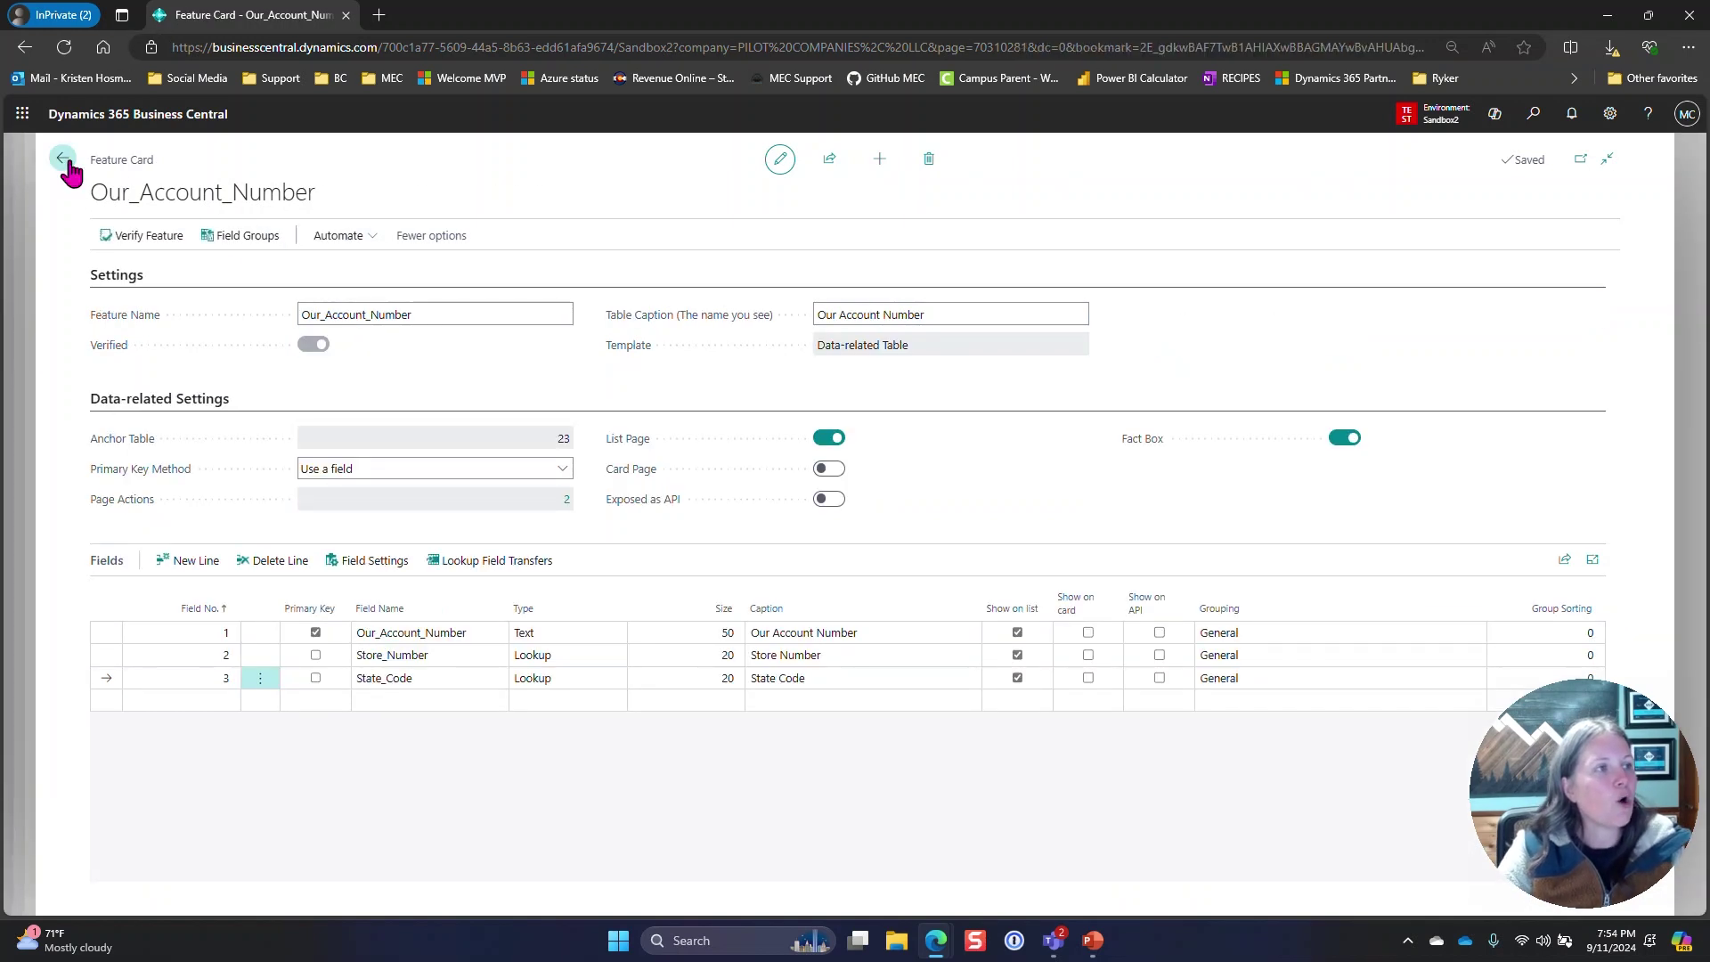
Leave the Simple Object Designer and return to the home page
click(66, 160)
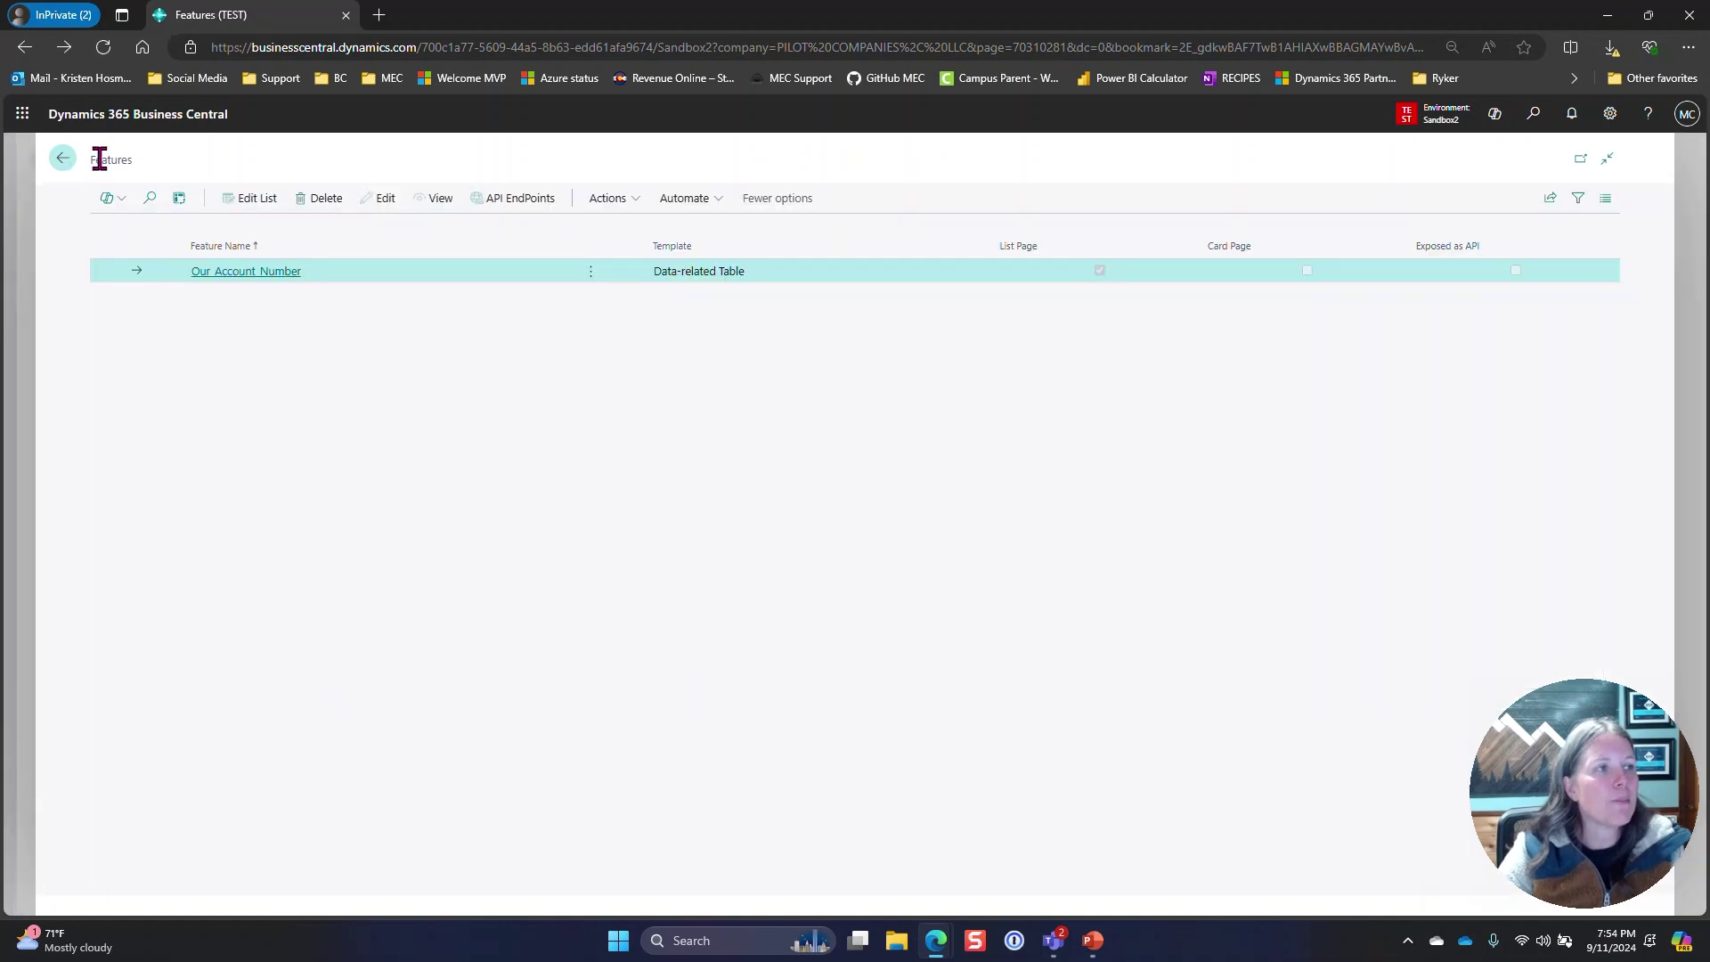
click(66, 161)
click(496, 159)
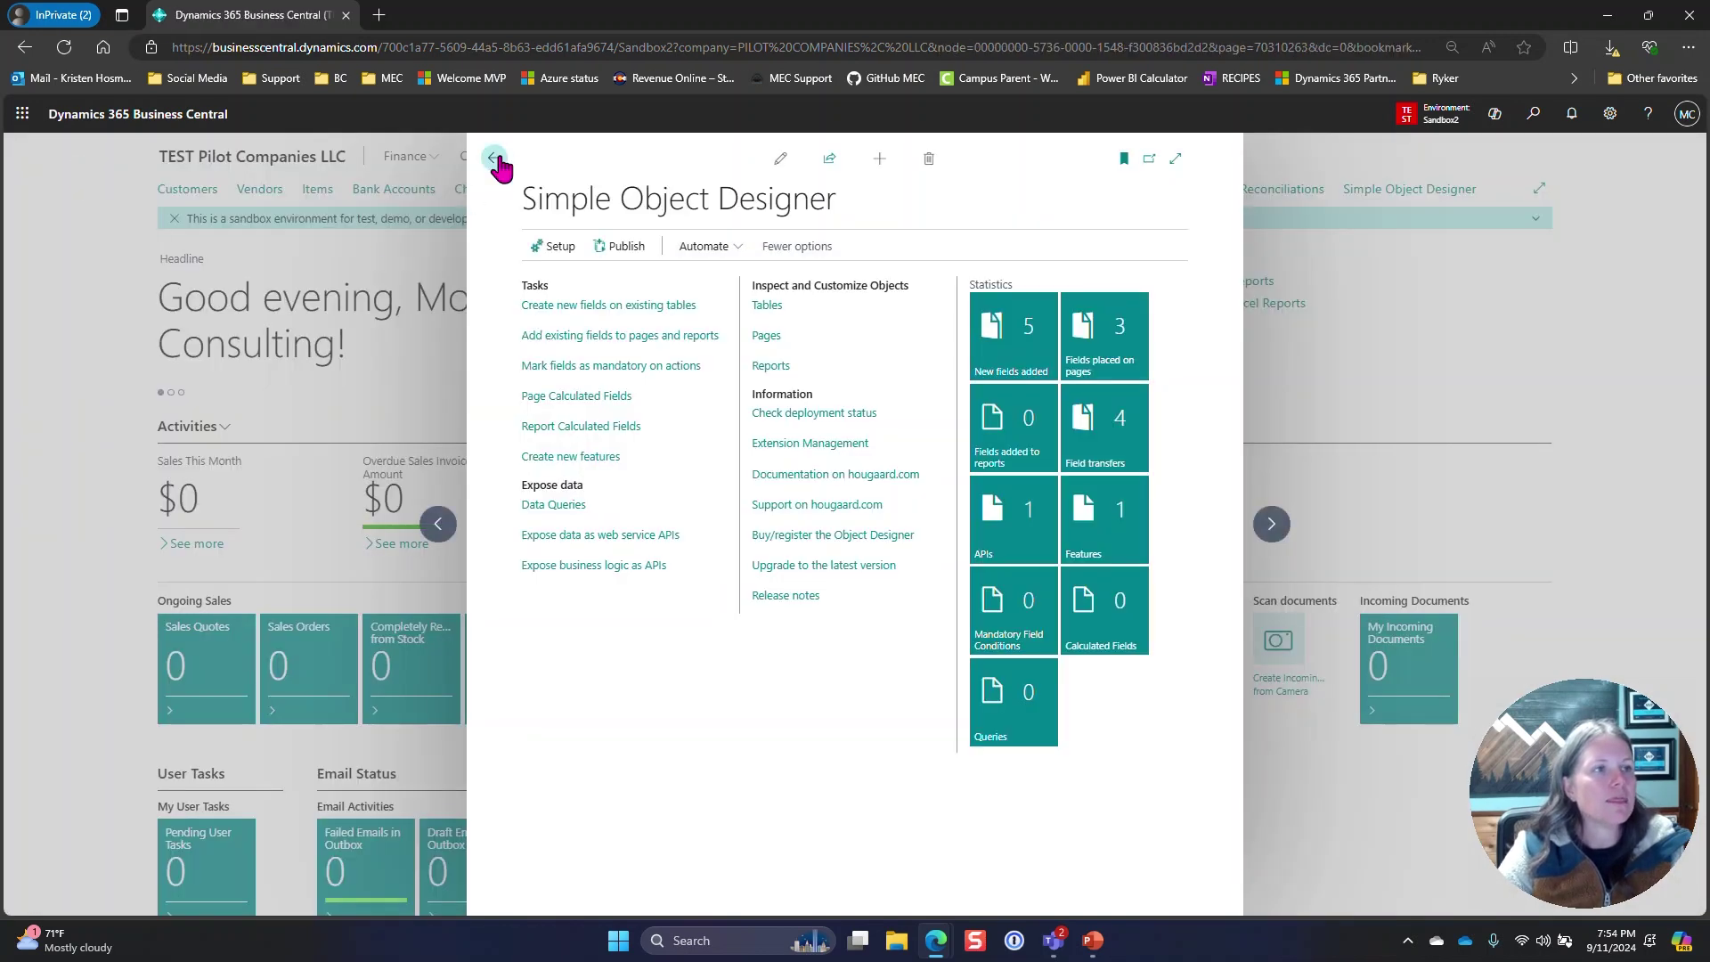
View NCR Corporation's Our Account Numbers with store and state codes, then return home
click(258, 191)
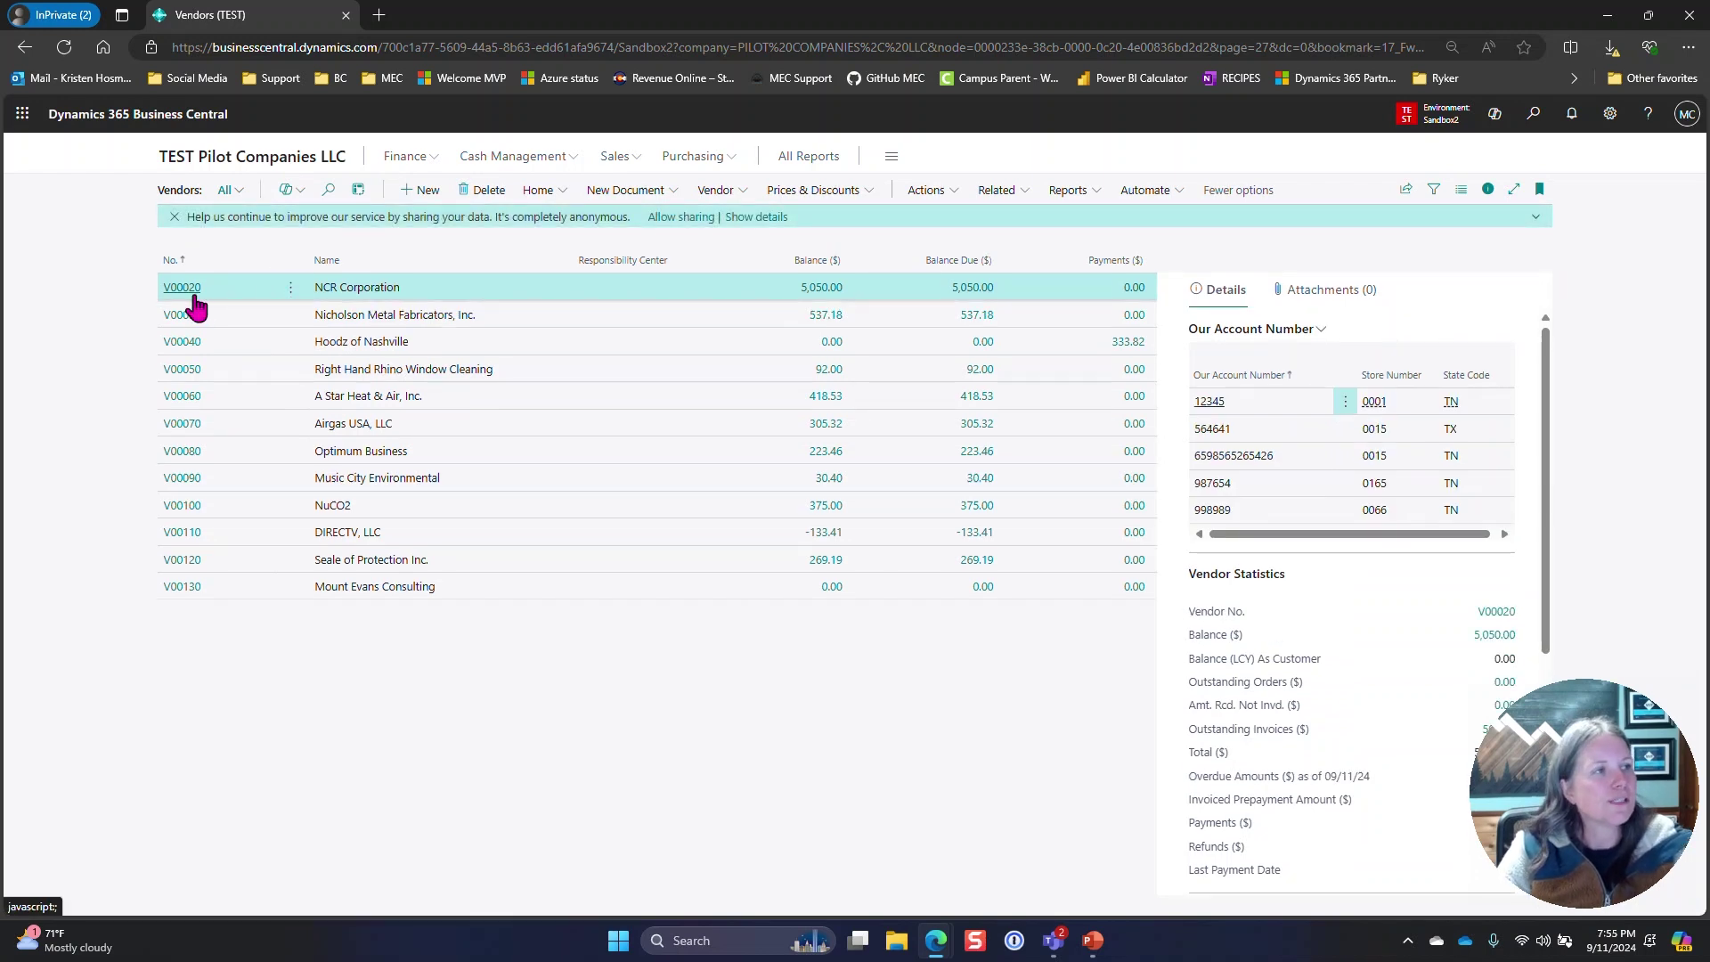
click(194, 297)
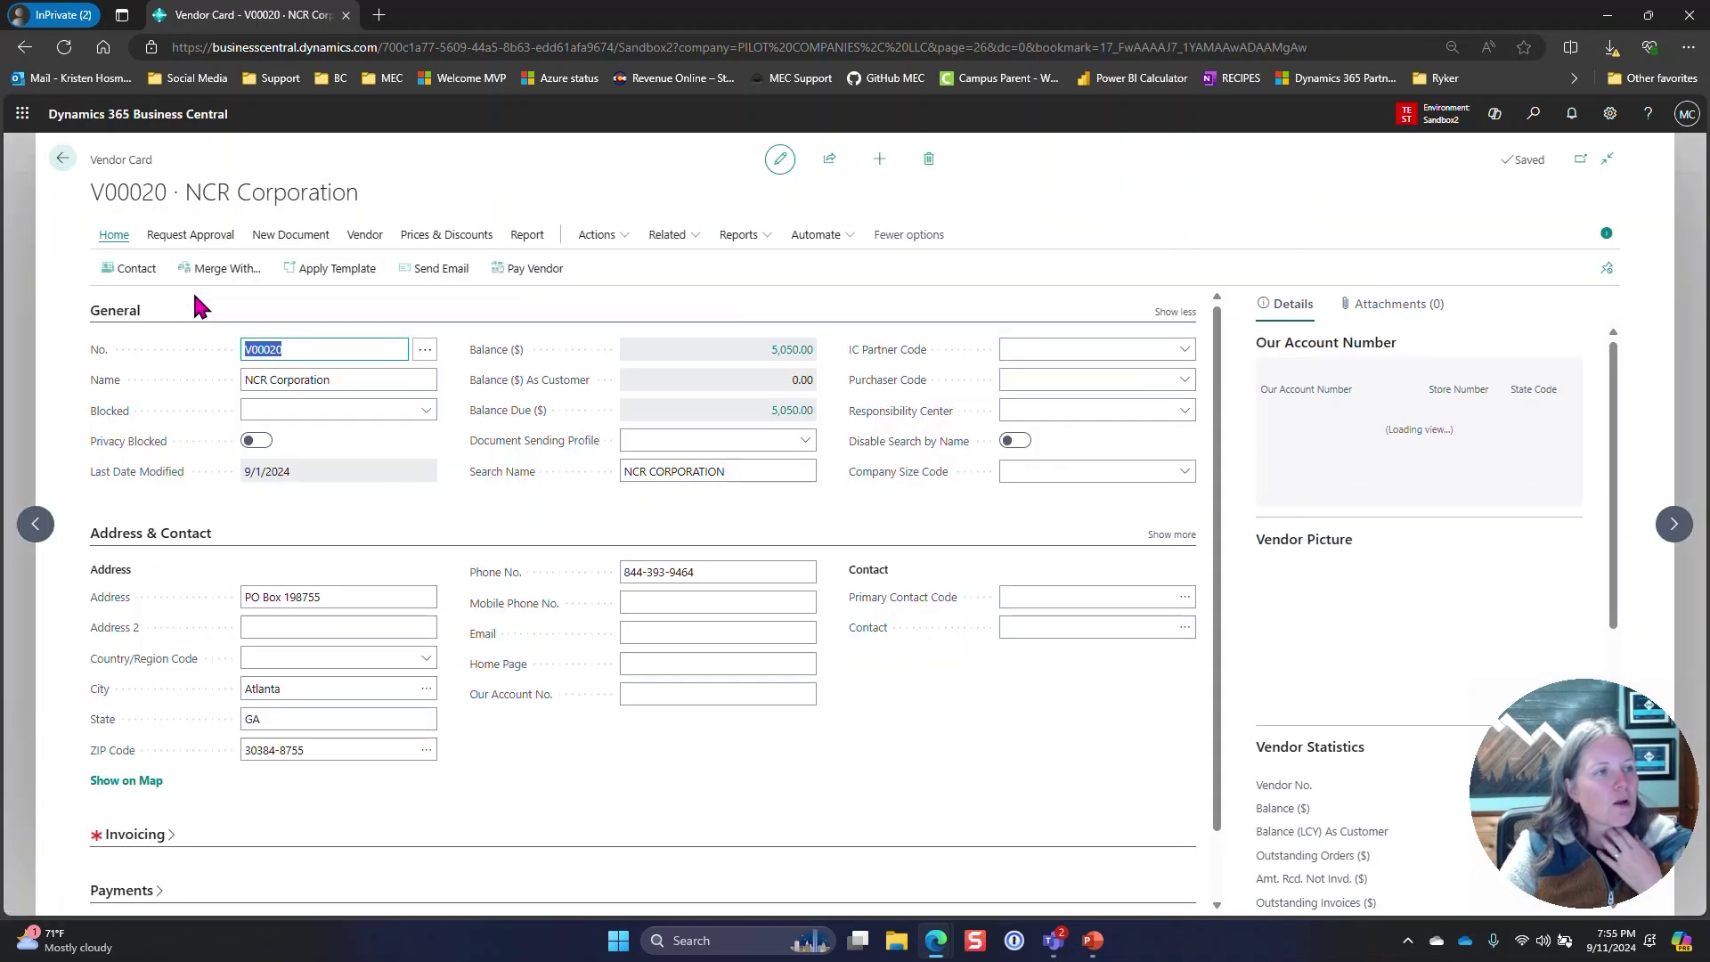
click(667, 234)
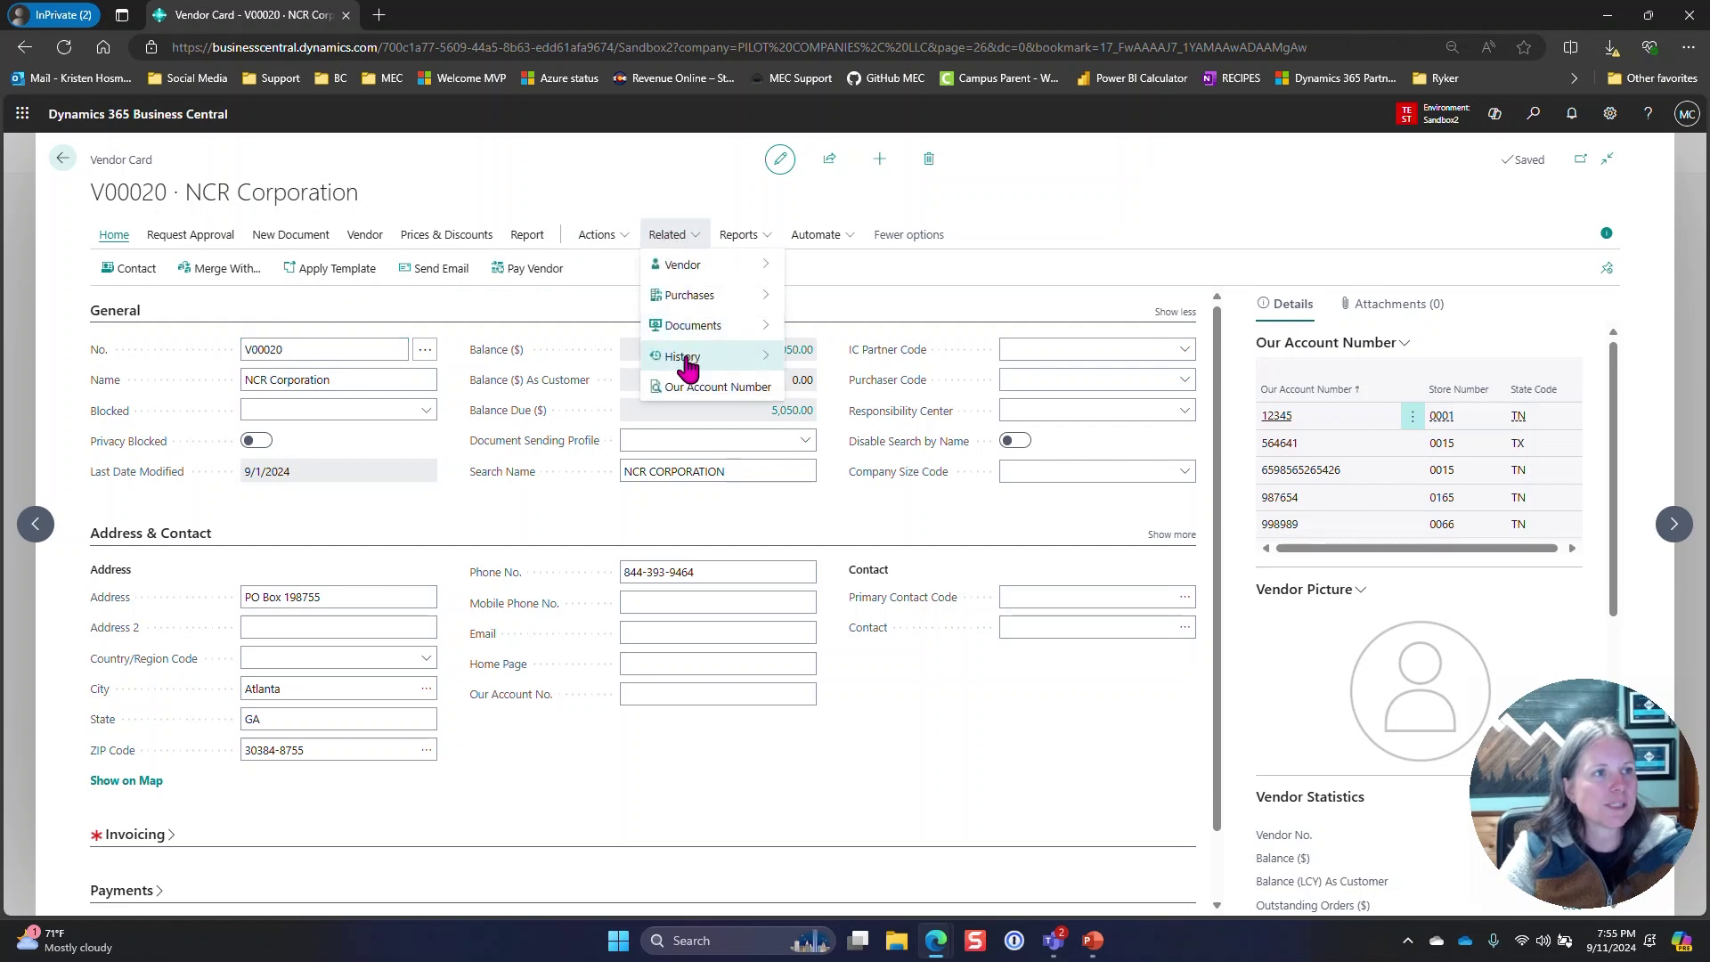
click(673, 391)
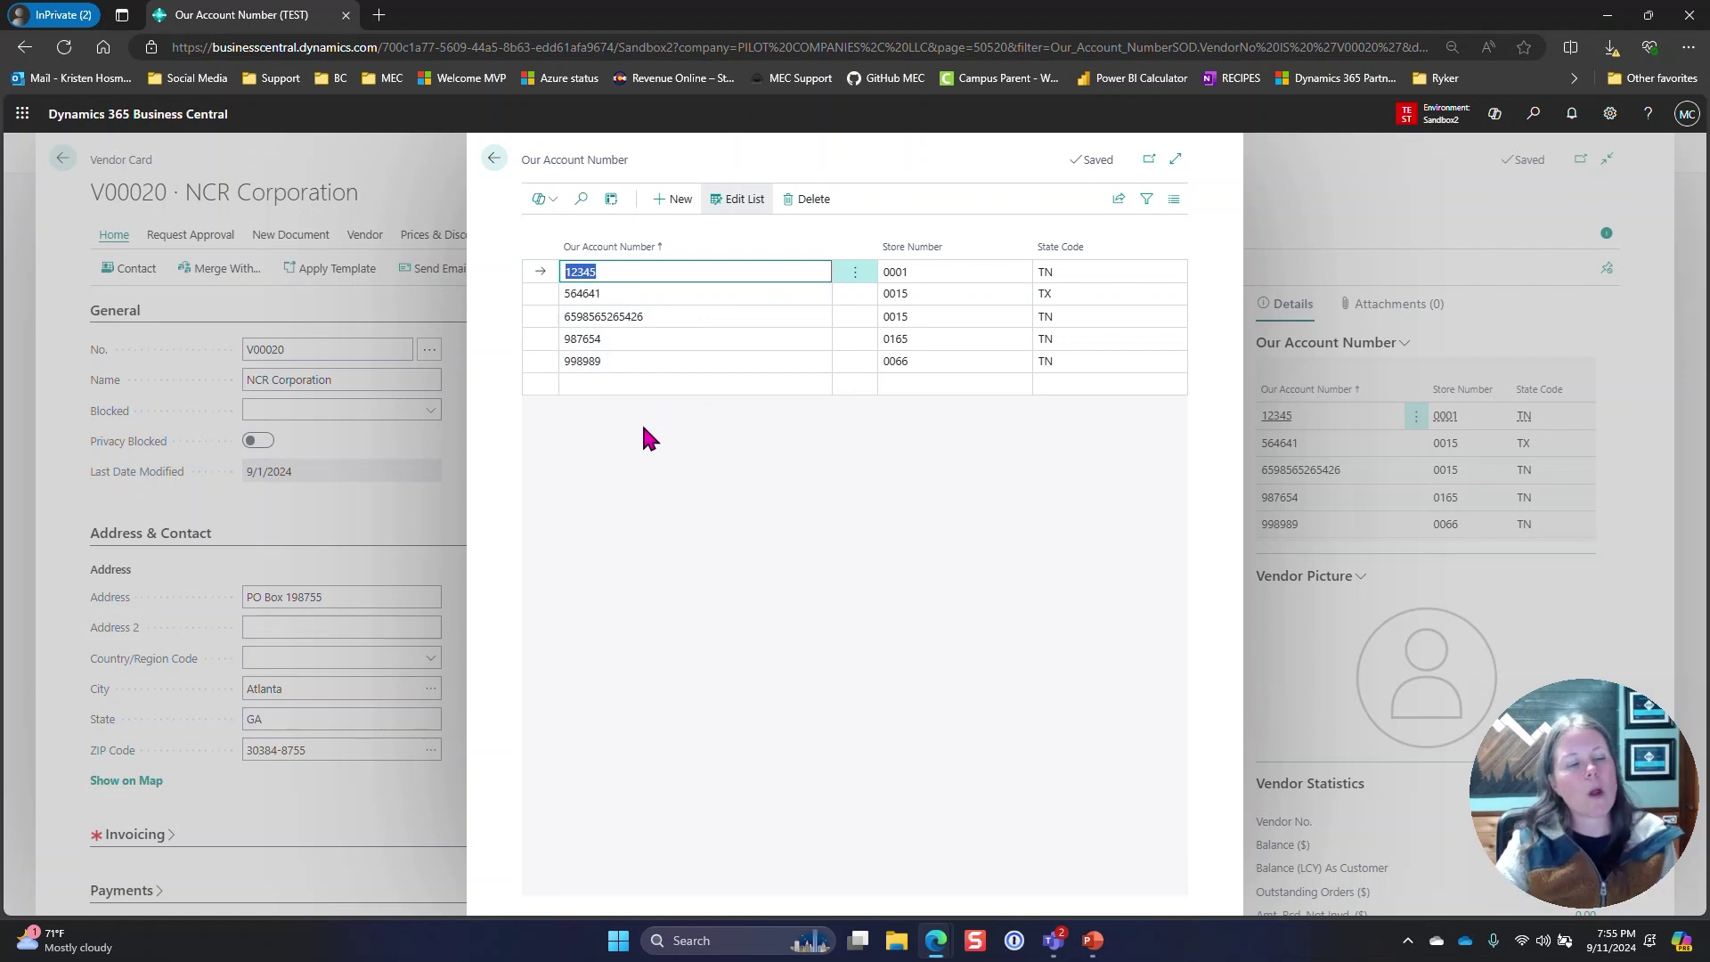
click(492, 160)
click(62, 160)
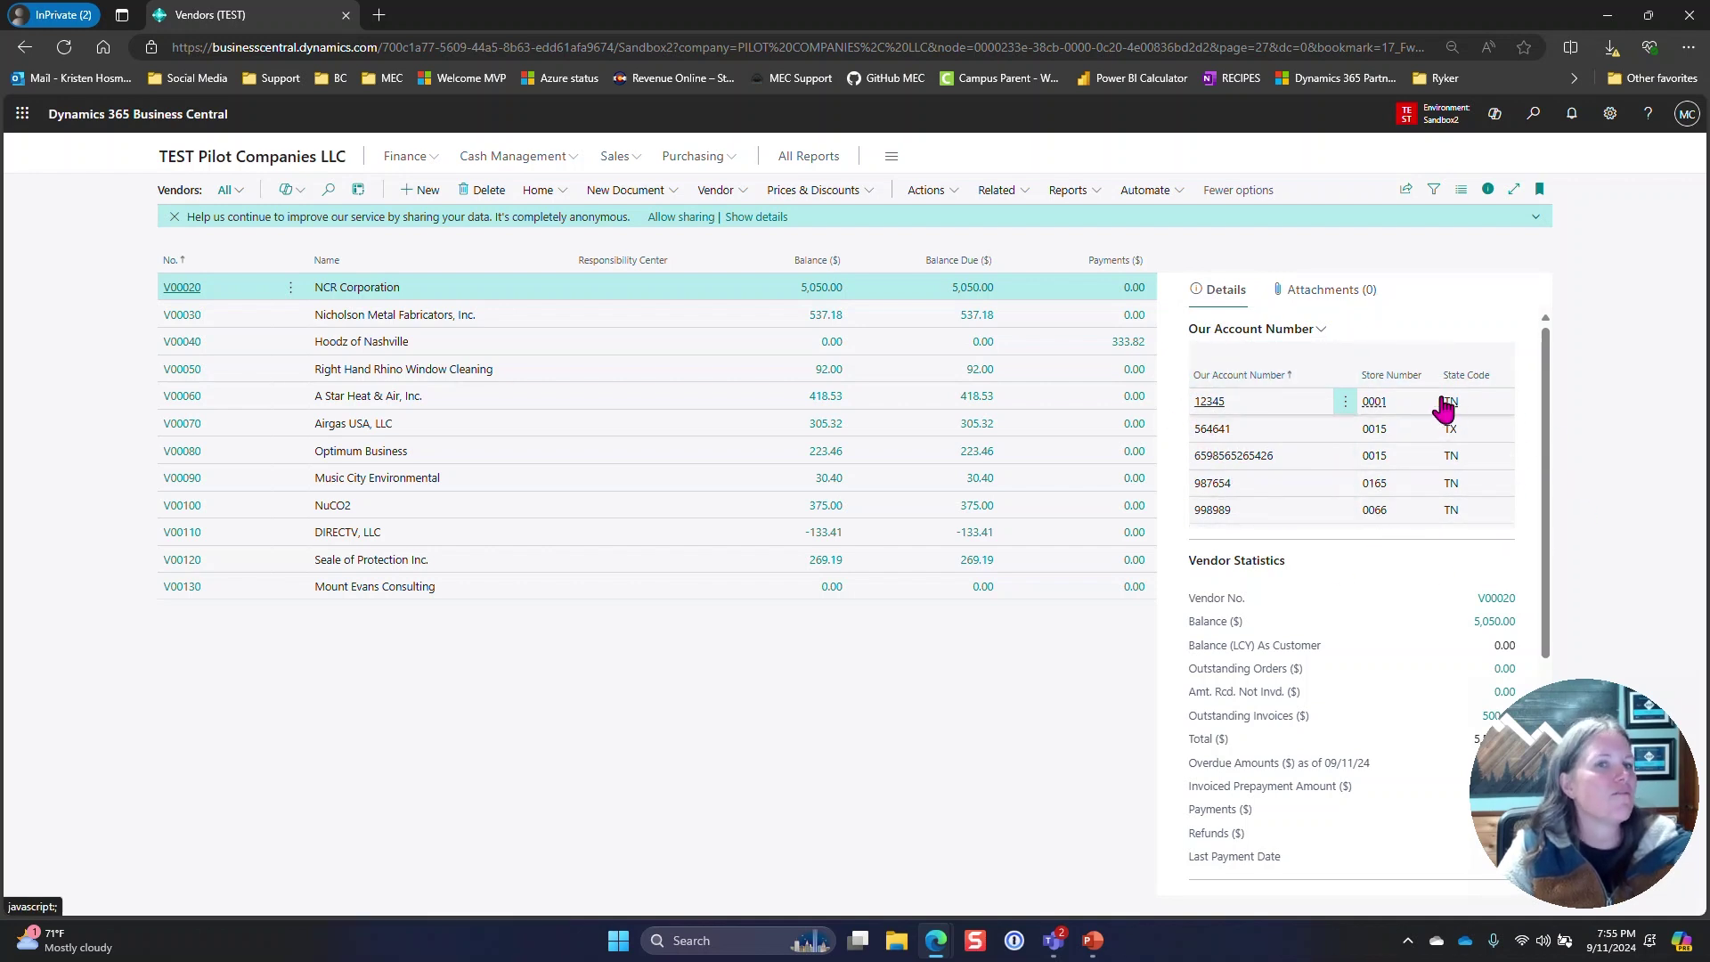
click(228, 157)
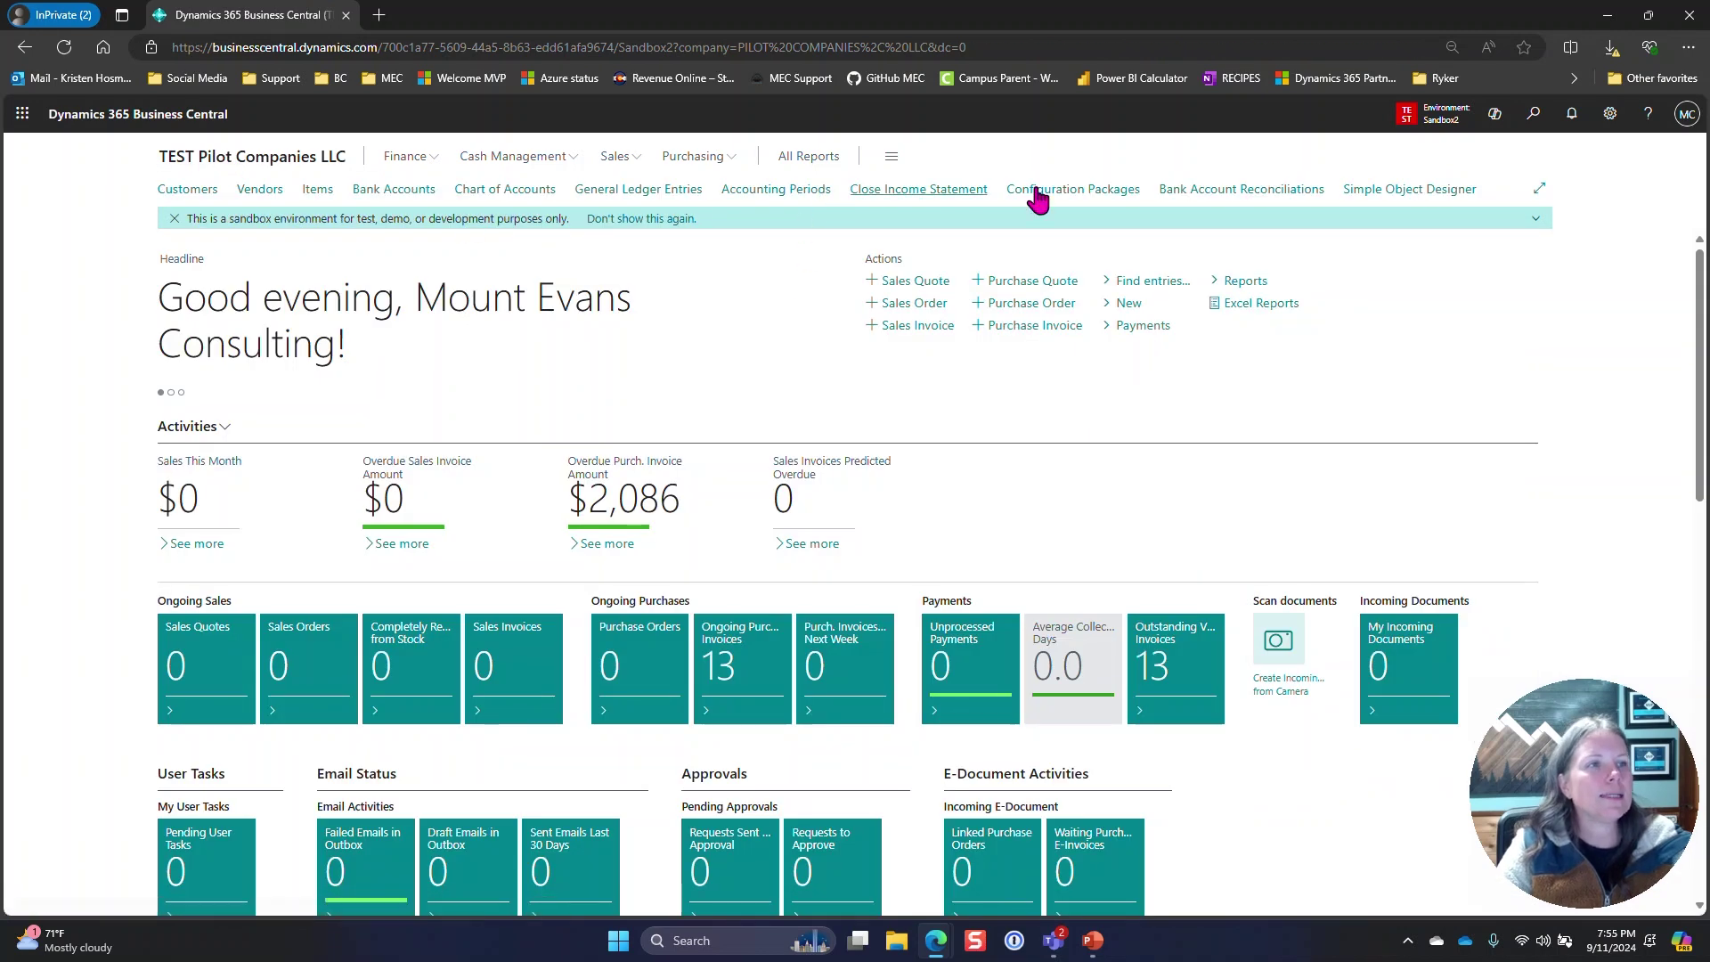
Revisit the Our_Account_Number feature, then open the fields created on existing tables
click(1367, 188)
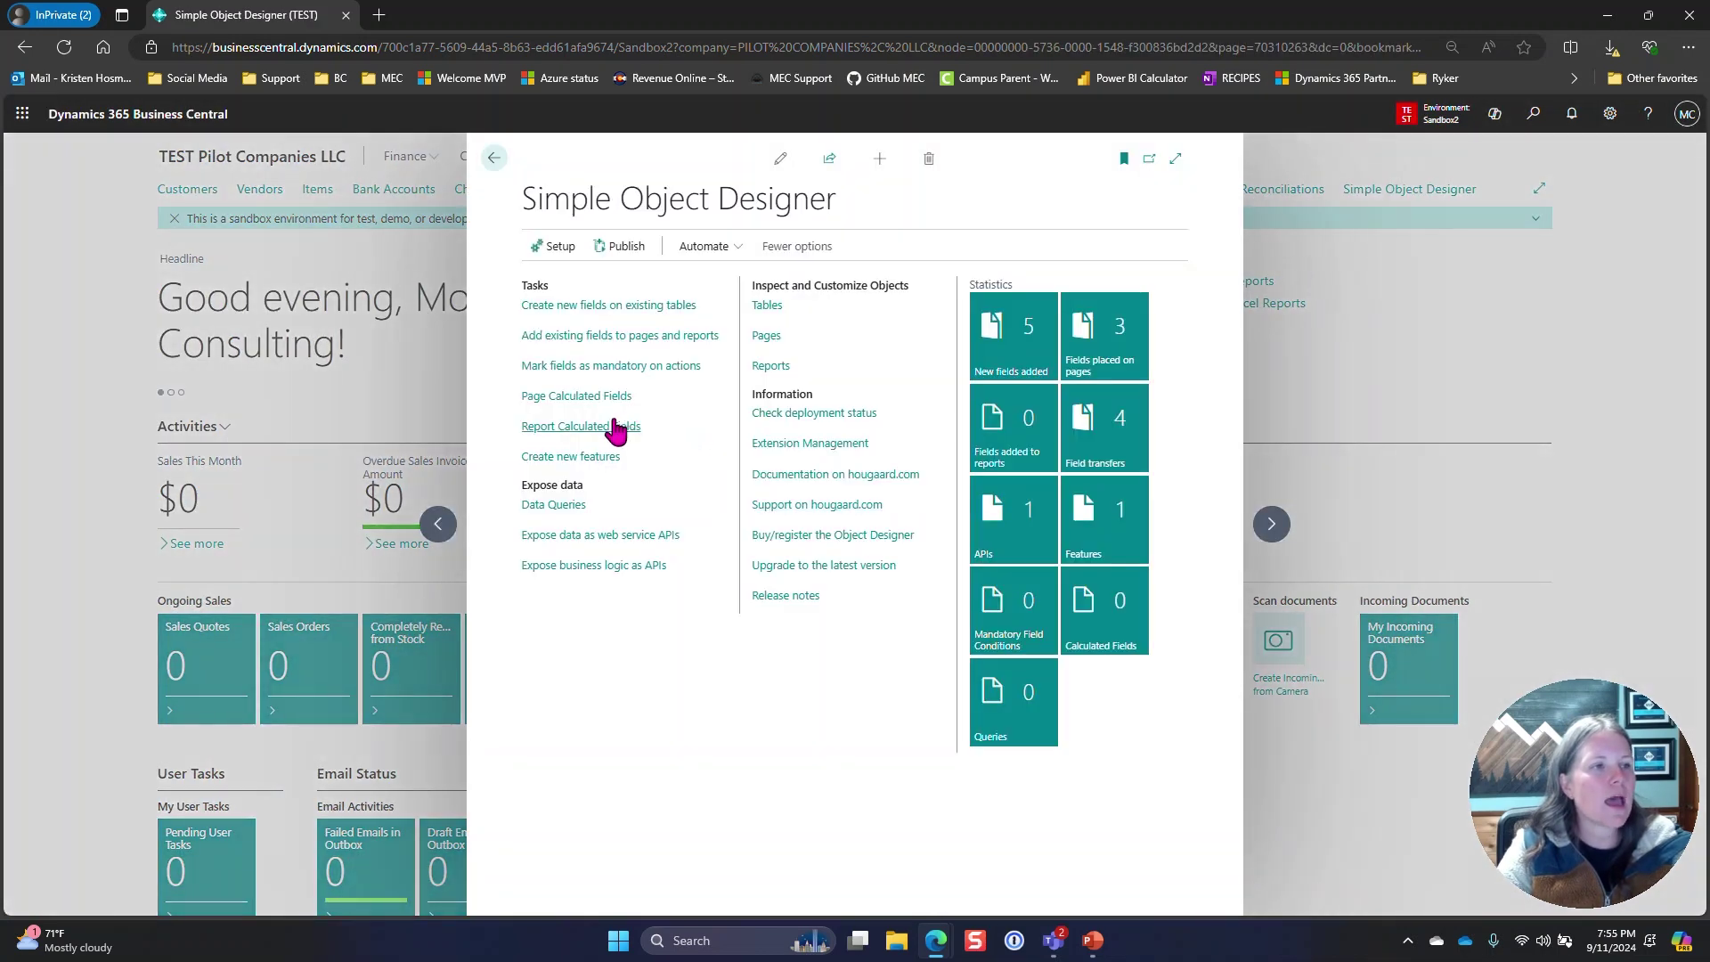
click(588, 456)
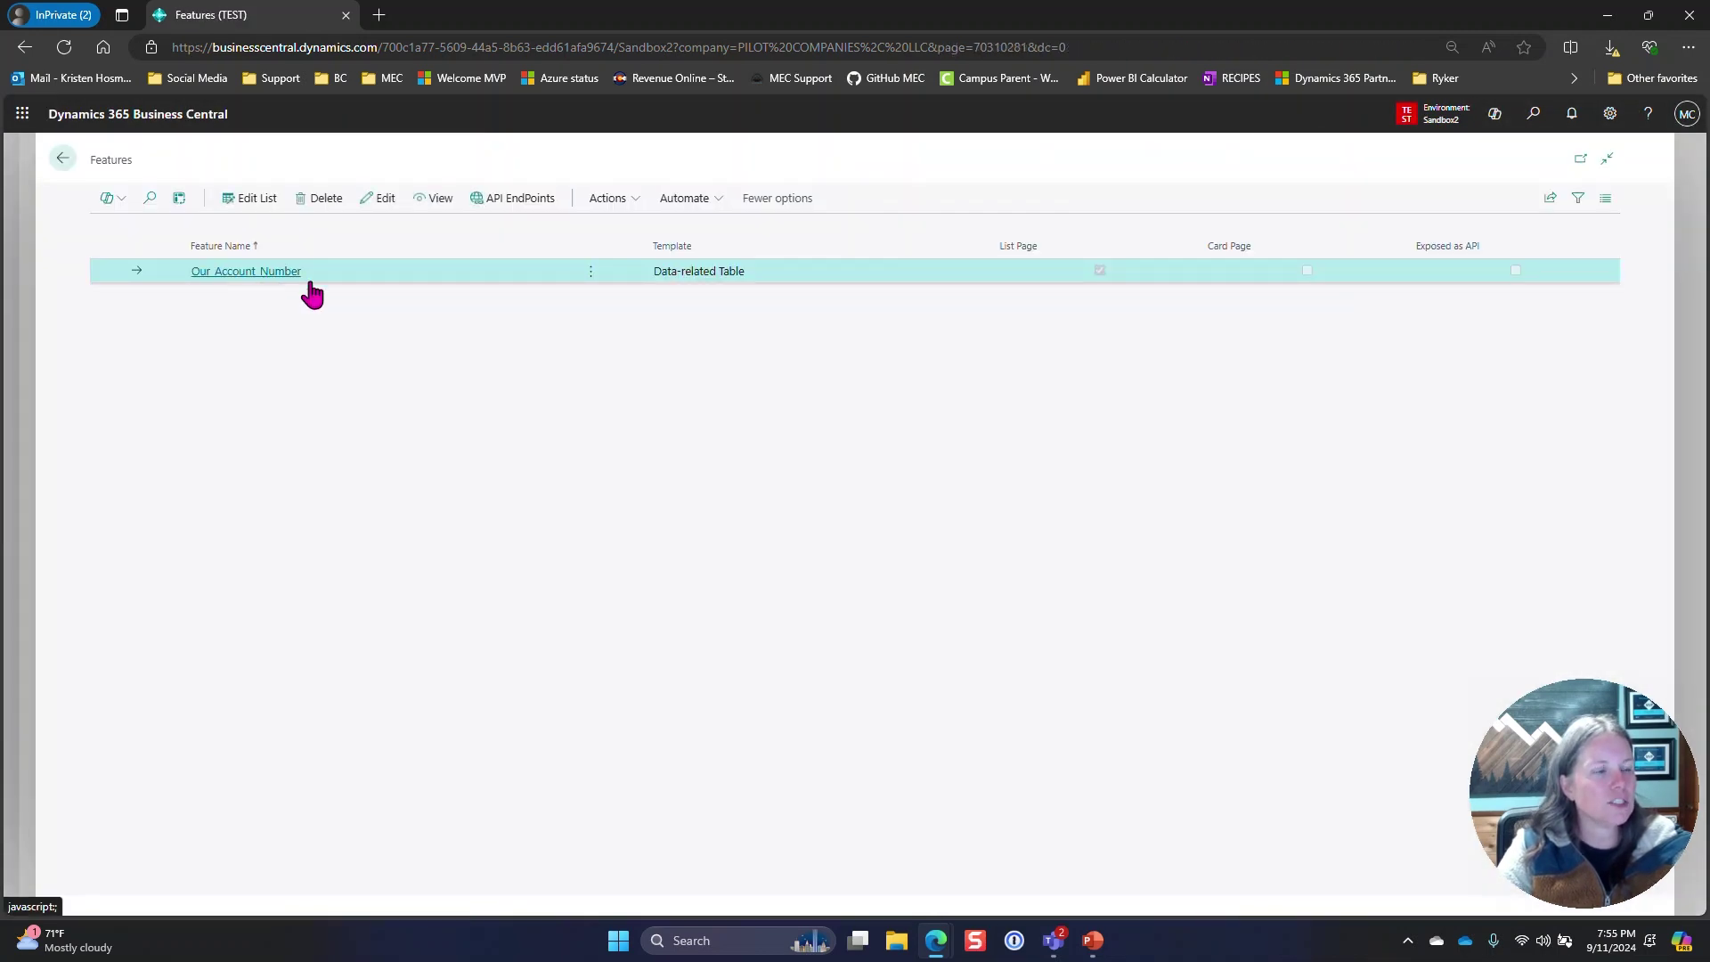
click(302, 271)
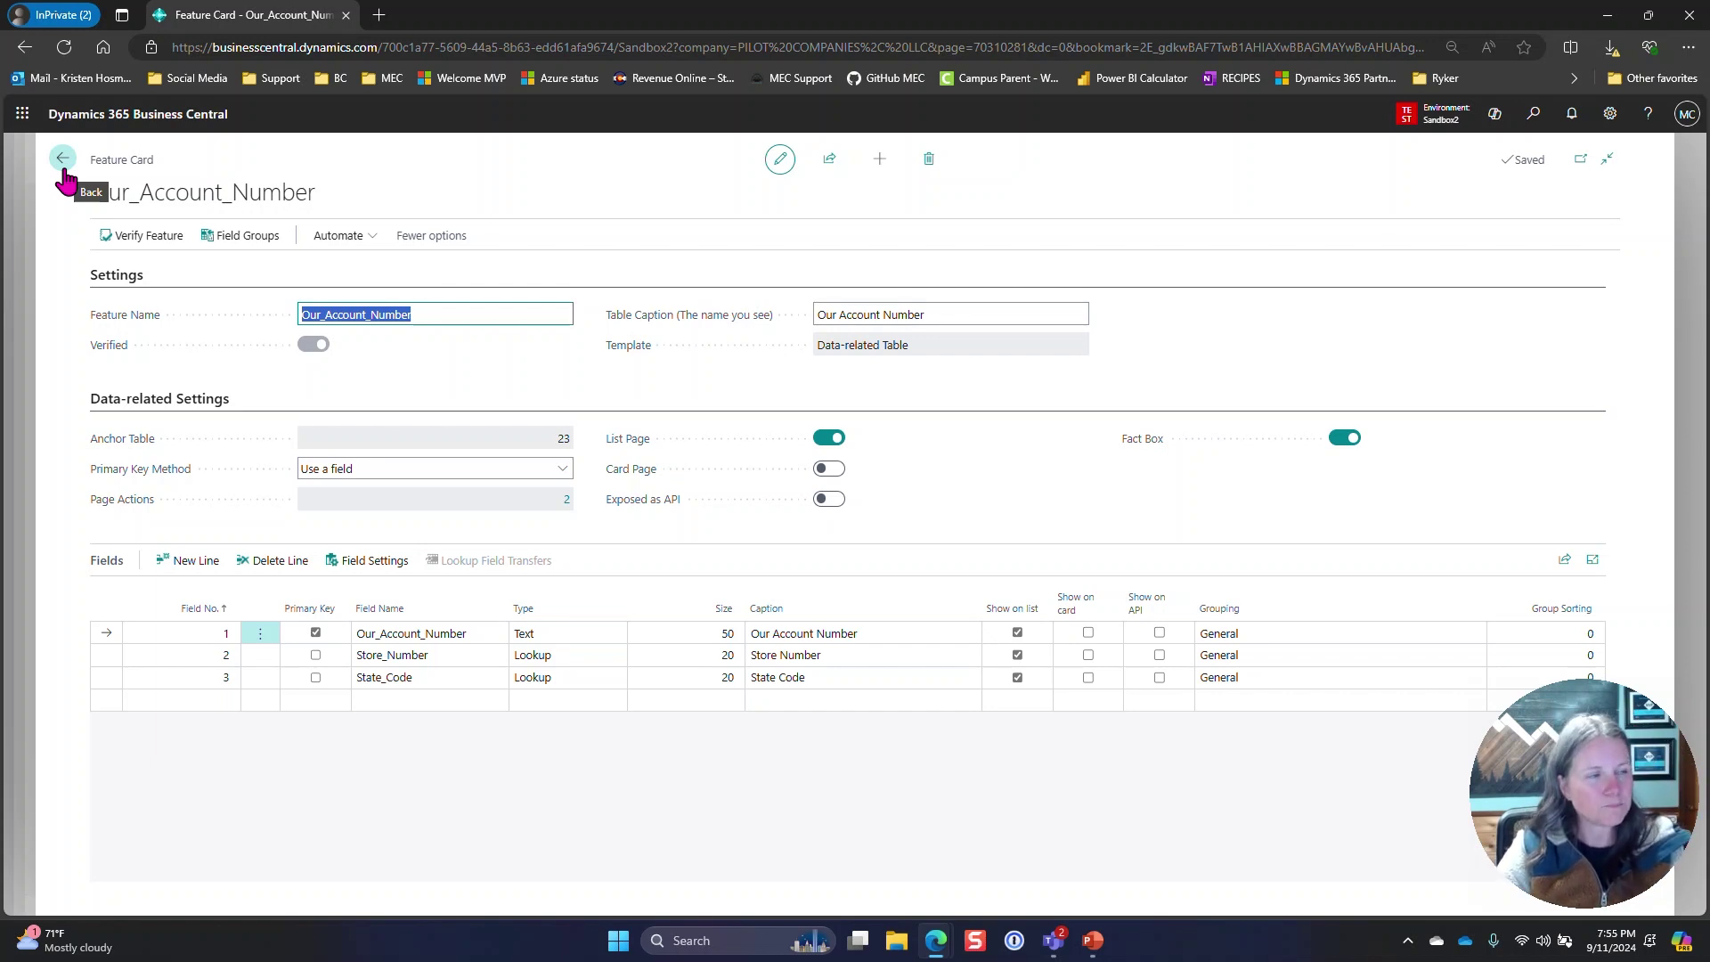
click(62, 163)
click(60, 164)
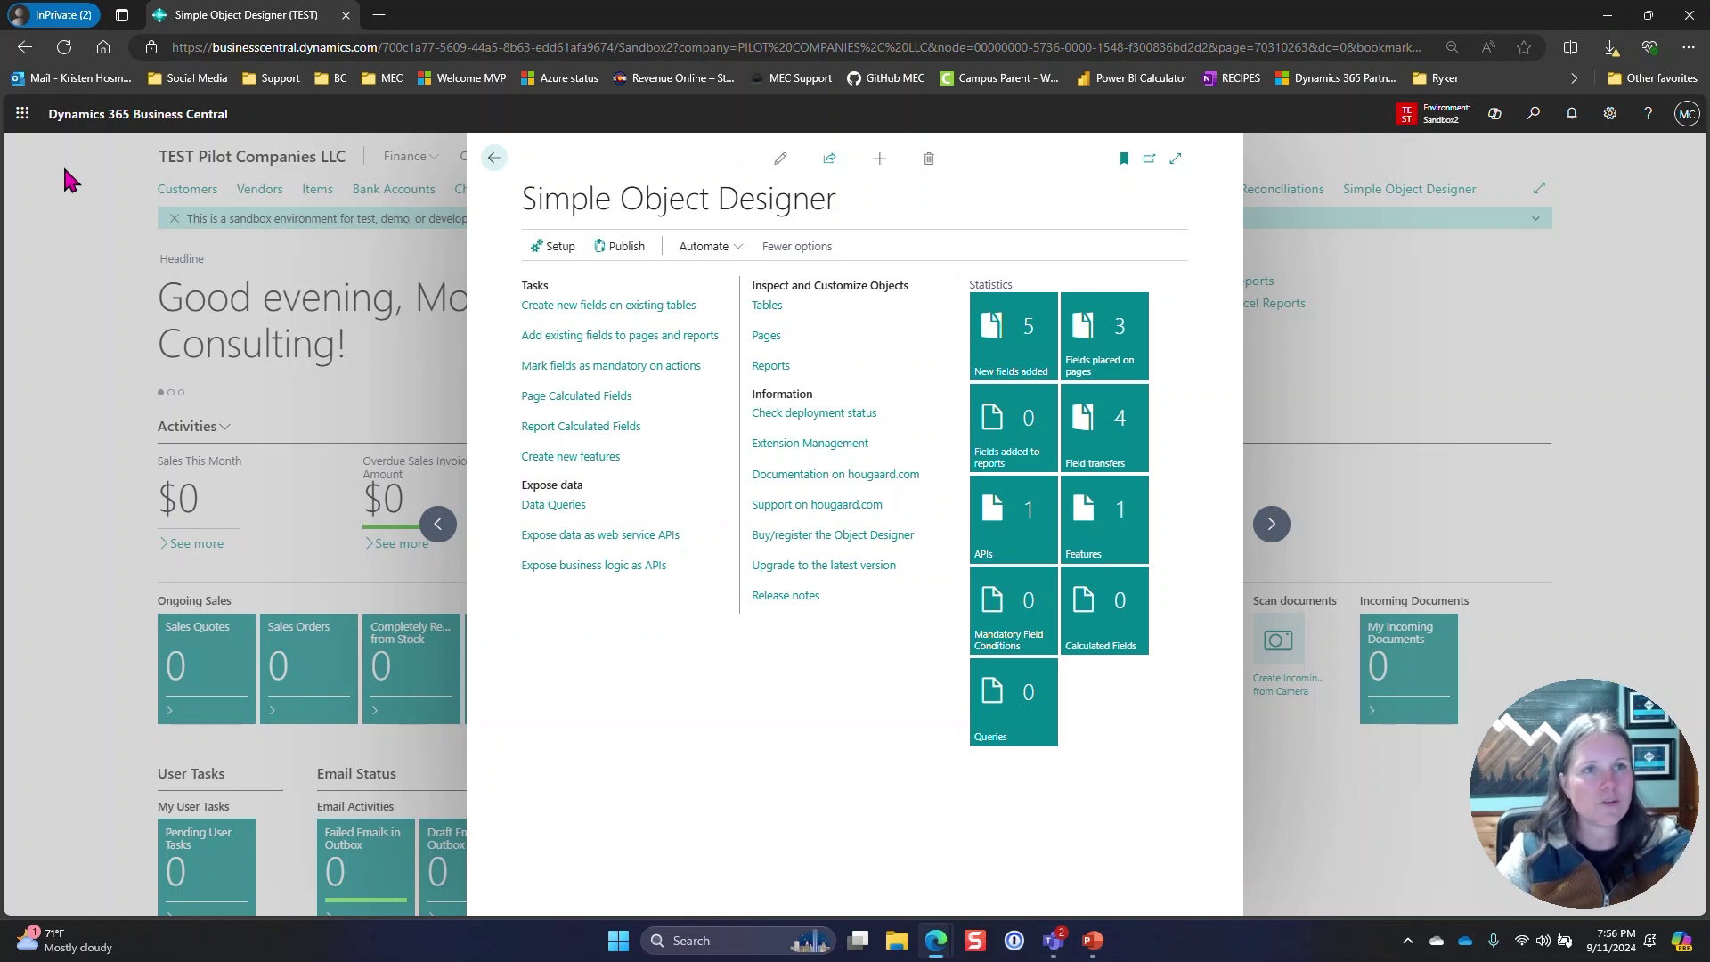
click(591, 305)
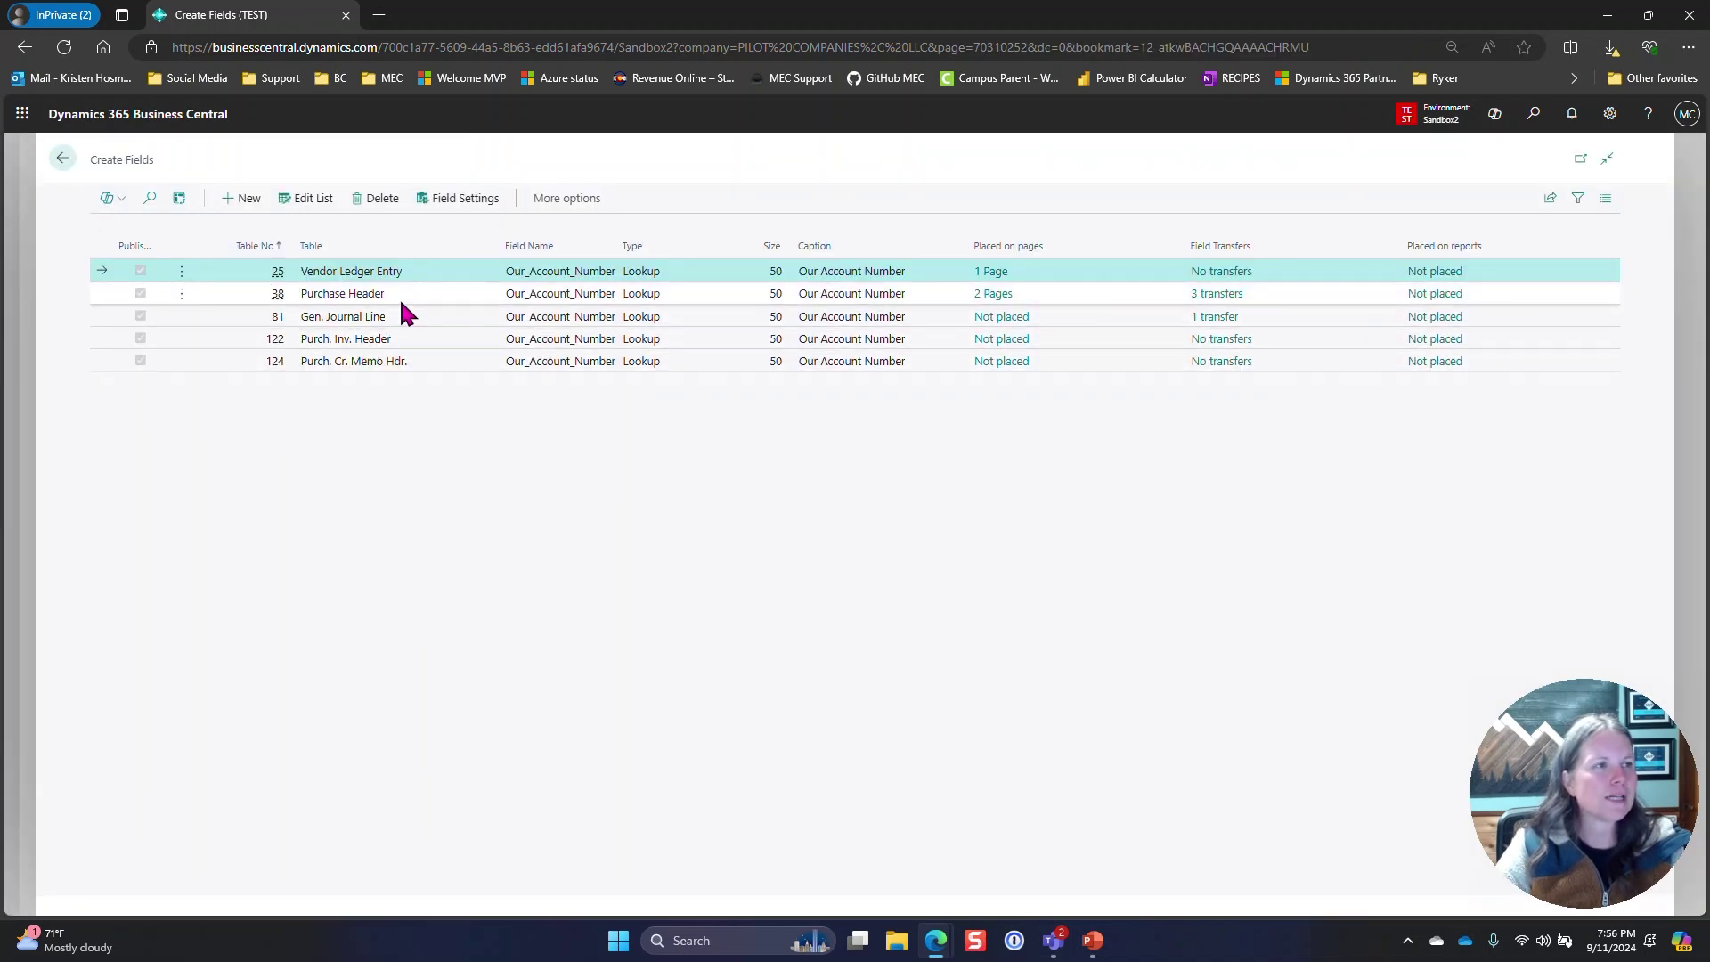
Check the Purchase Header Our_Account_Number field's 2 page placements, then open its settings
click(365, 296)
drag(313, 296, 401, 302)
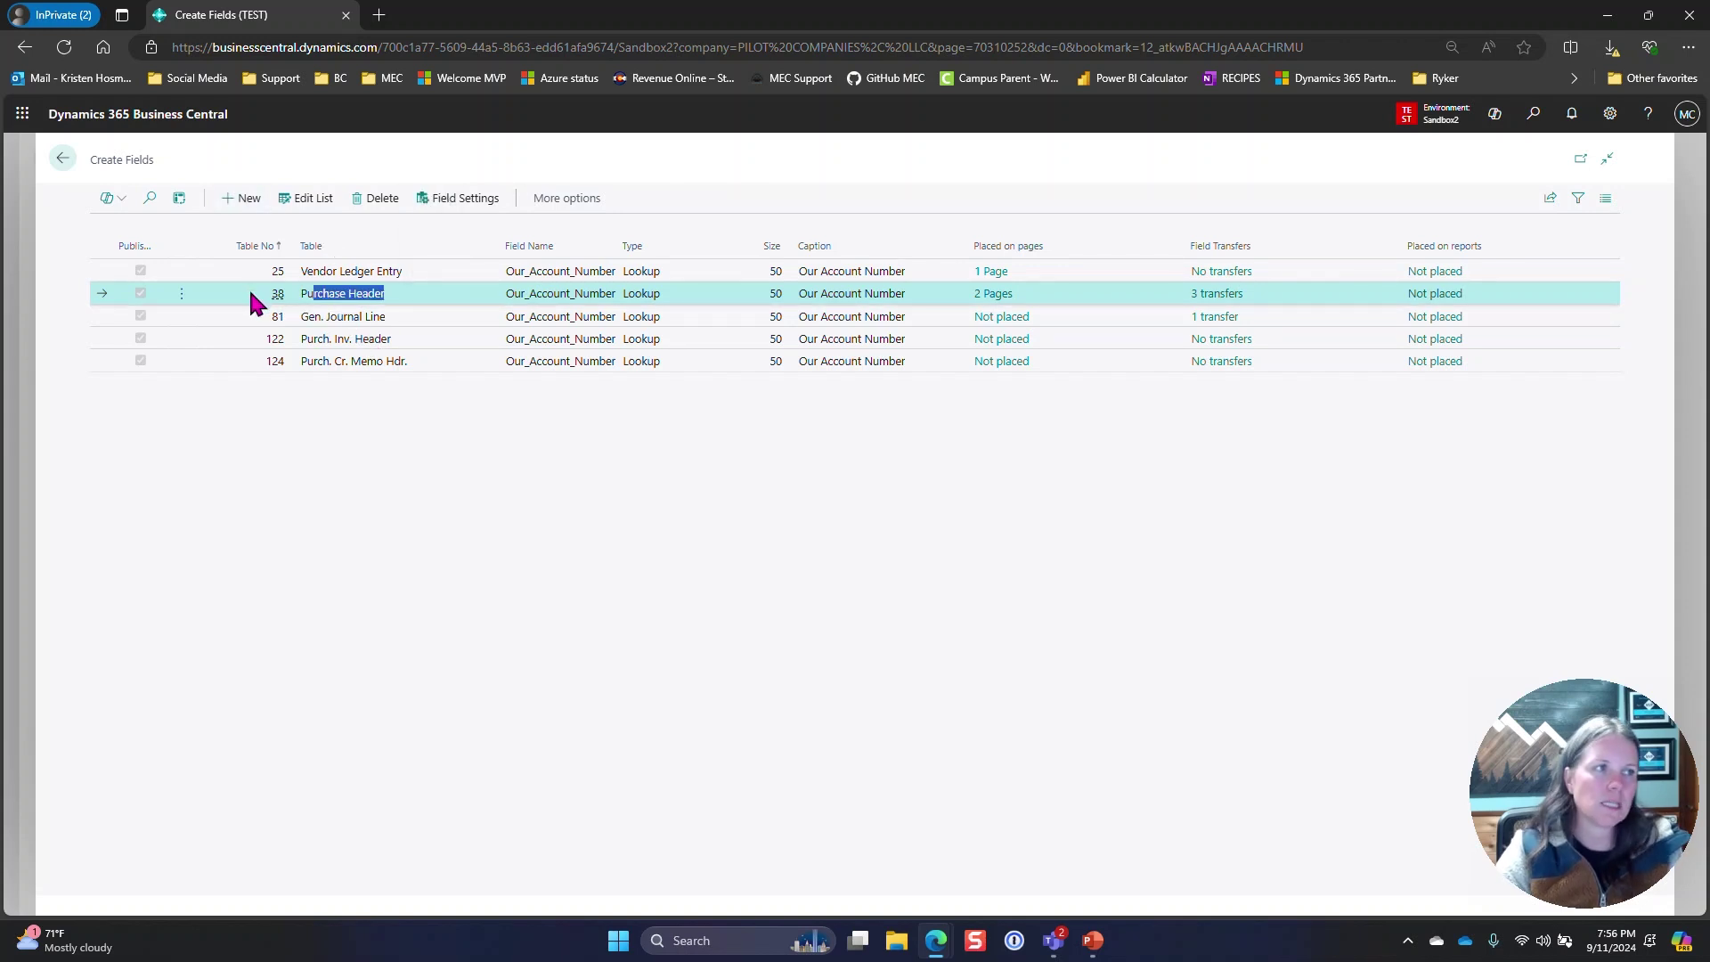
click(983, 303)
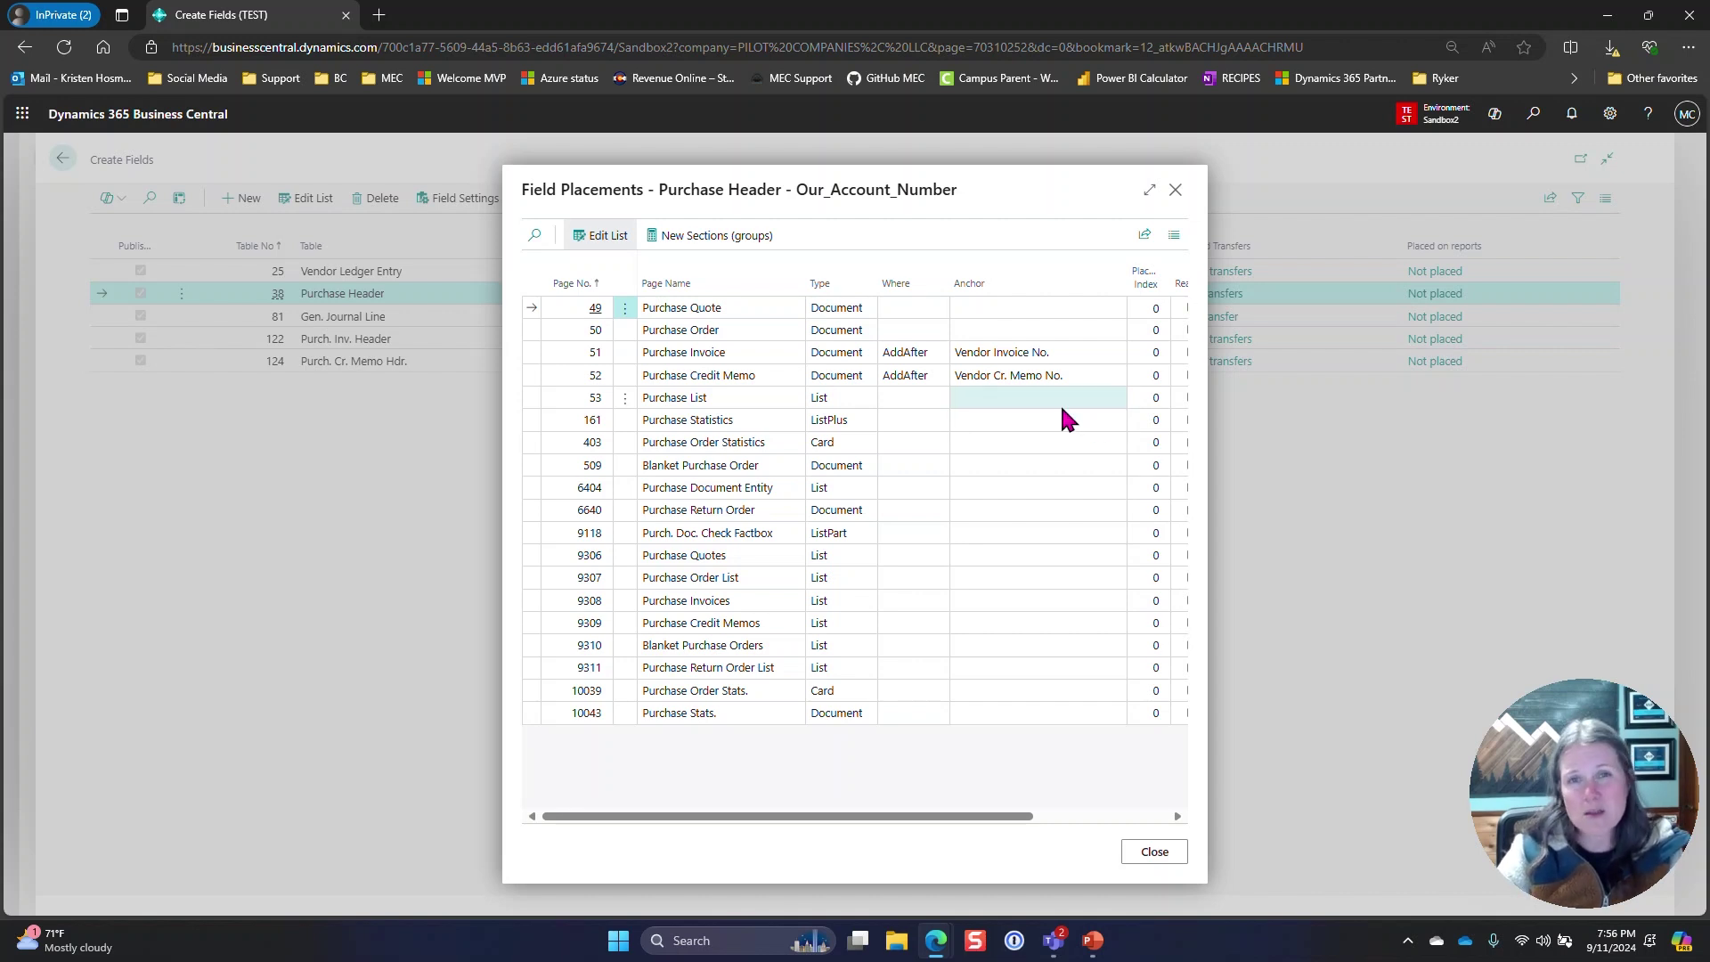
click(1173, 854)
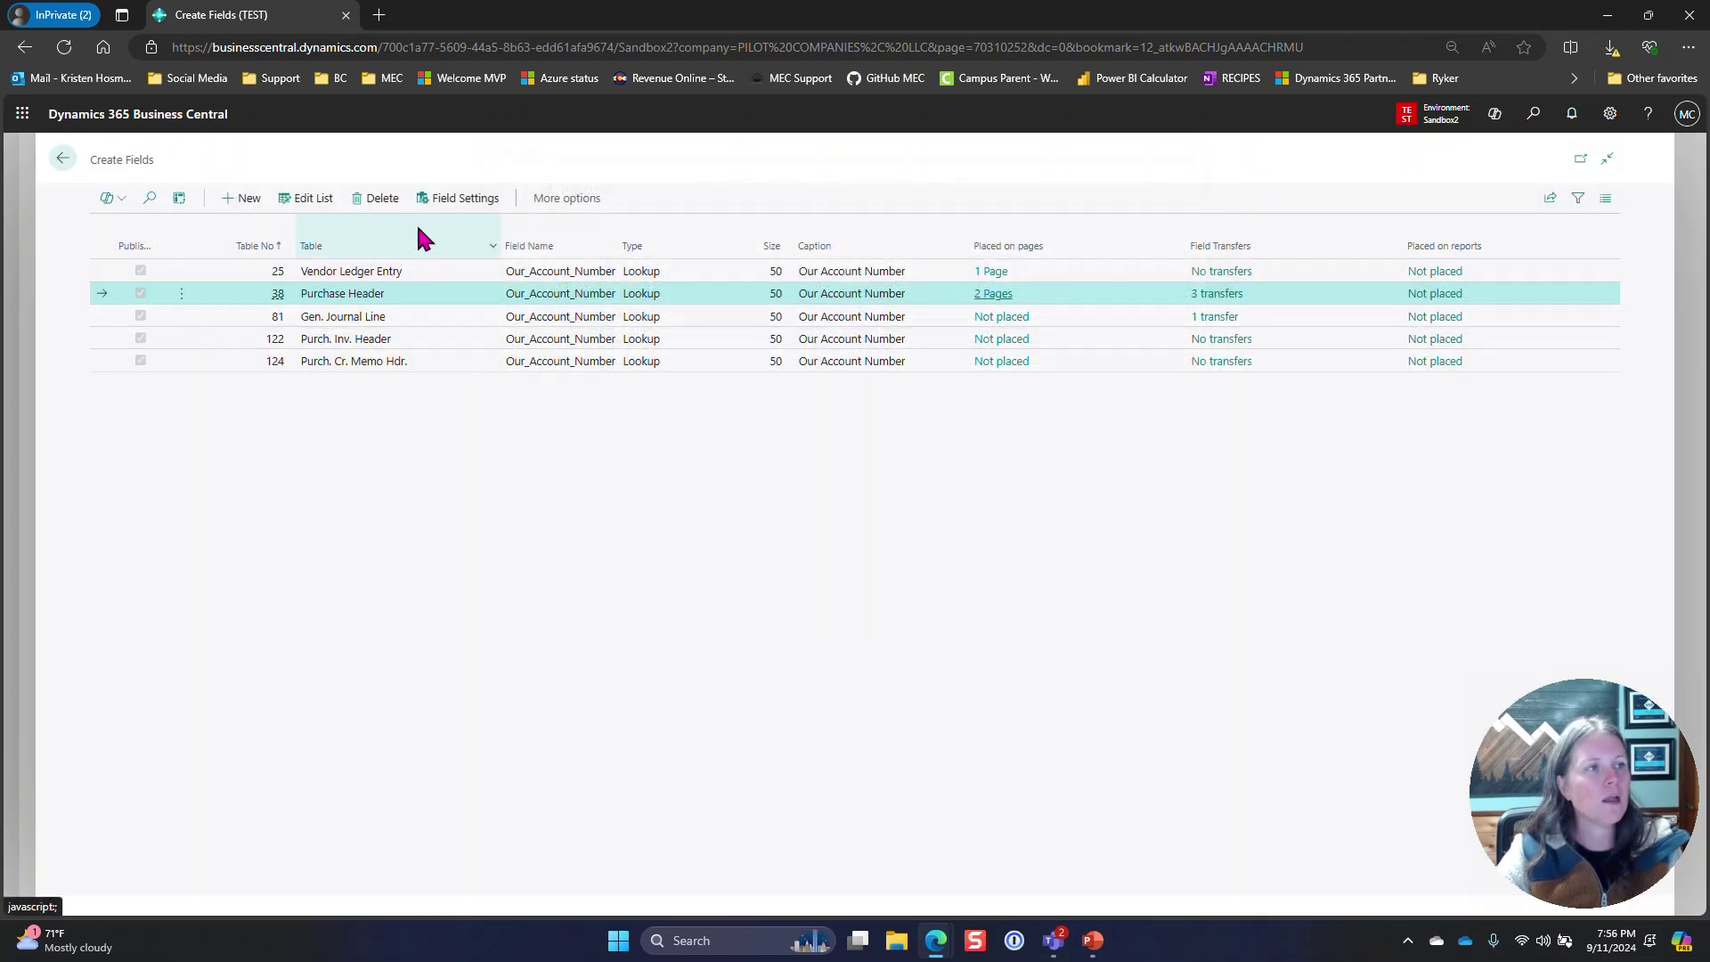
click(441, 198)
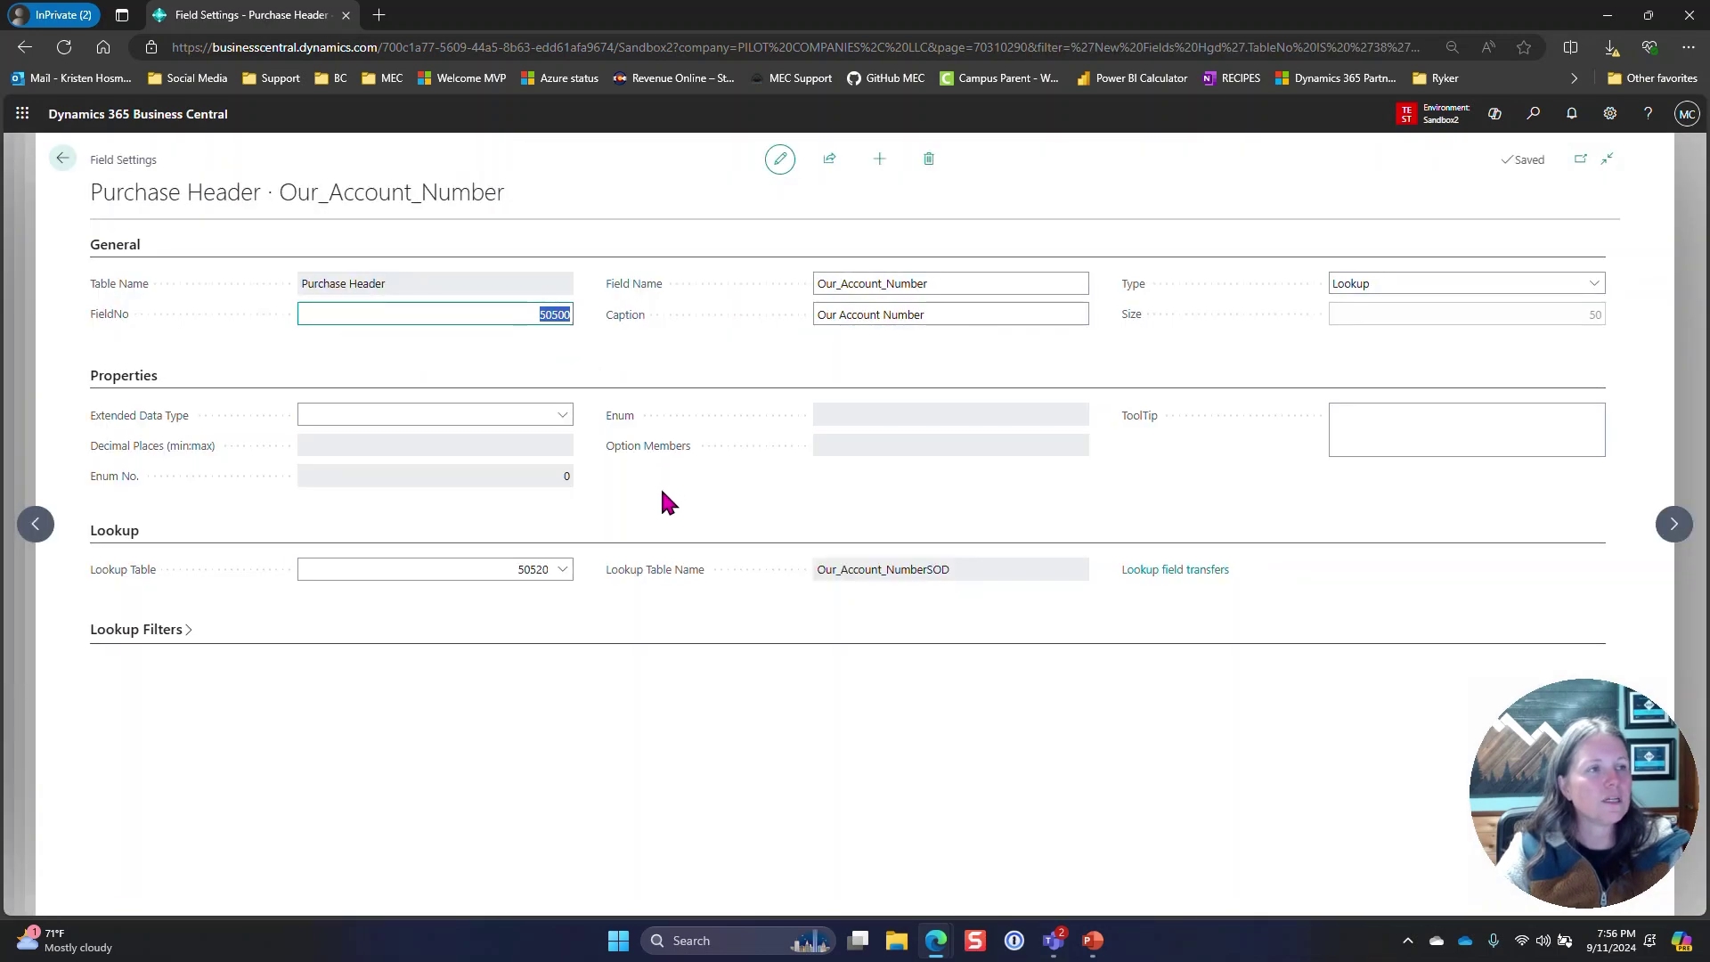
Inspect the lookup filter's VendorNo field and its value source field without changing them
click(142, 634)
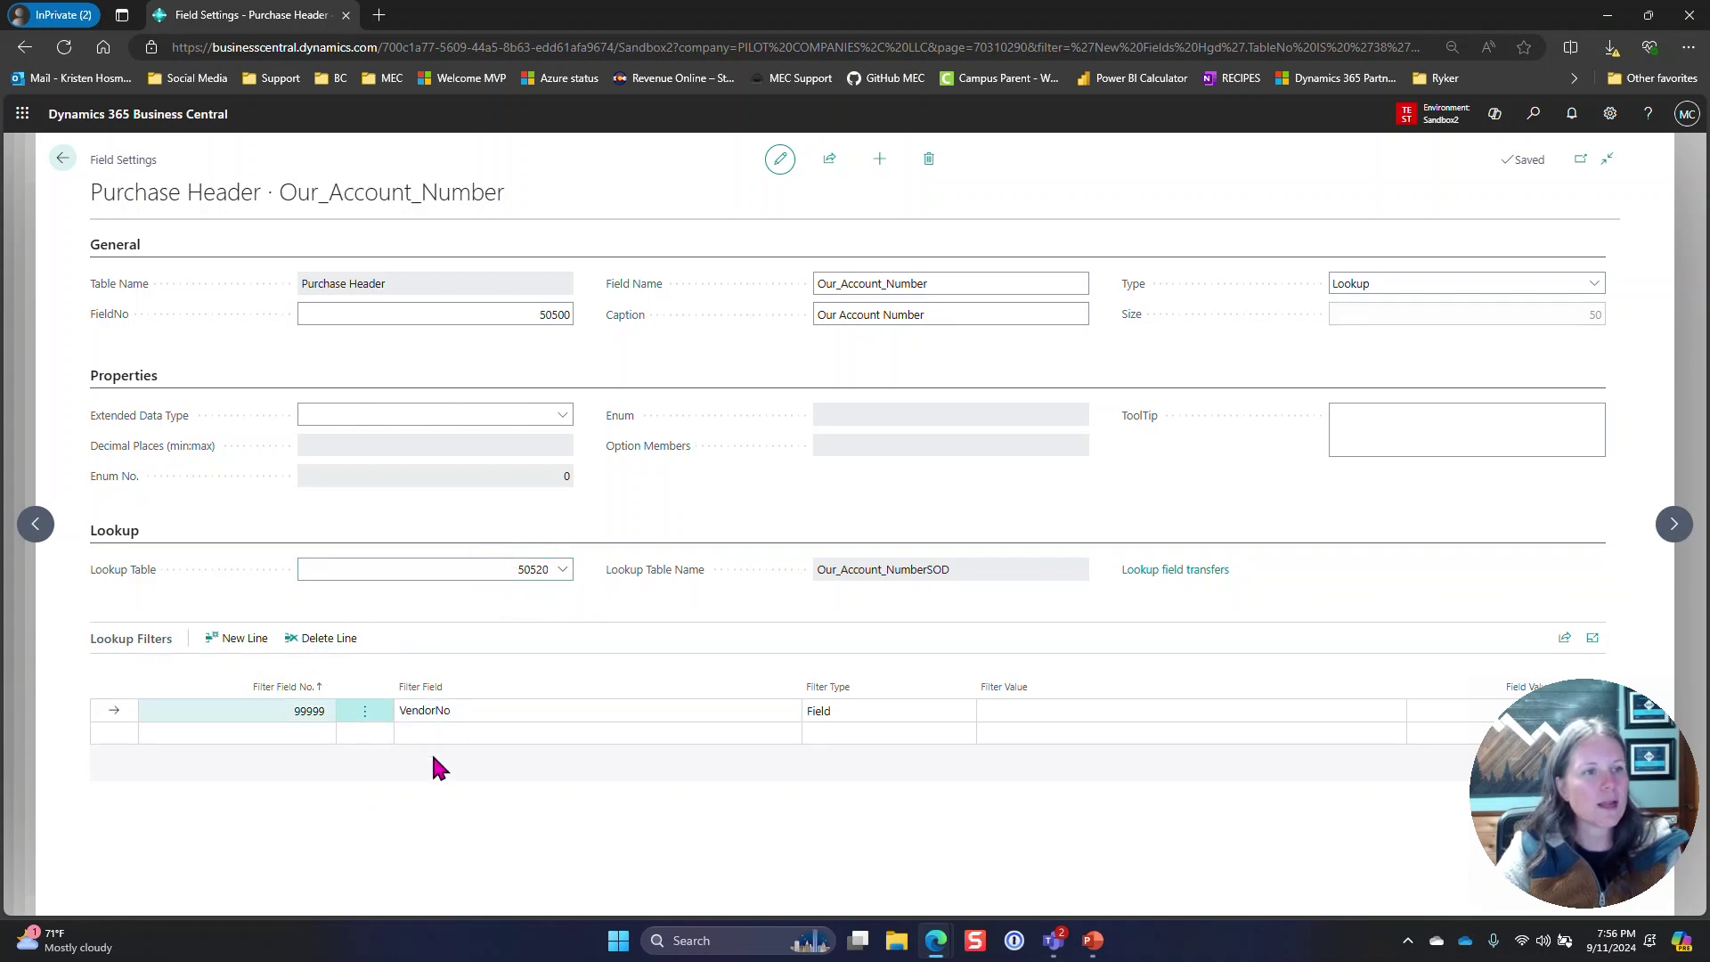
drag(1550, 790, 1553, 122)
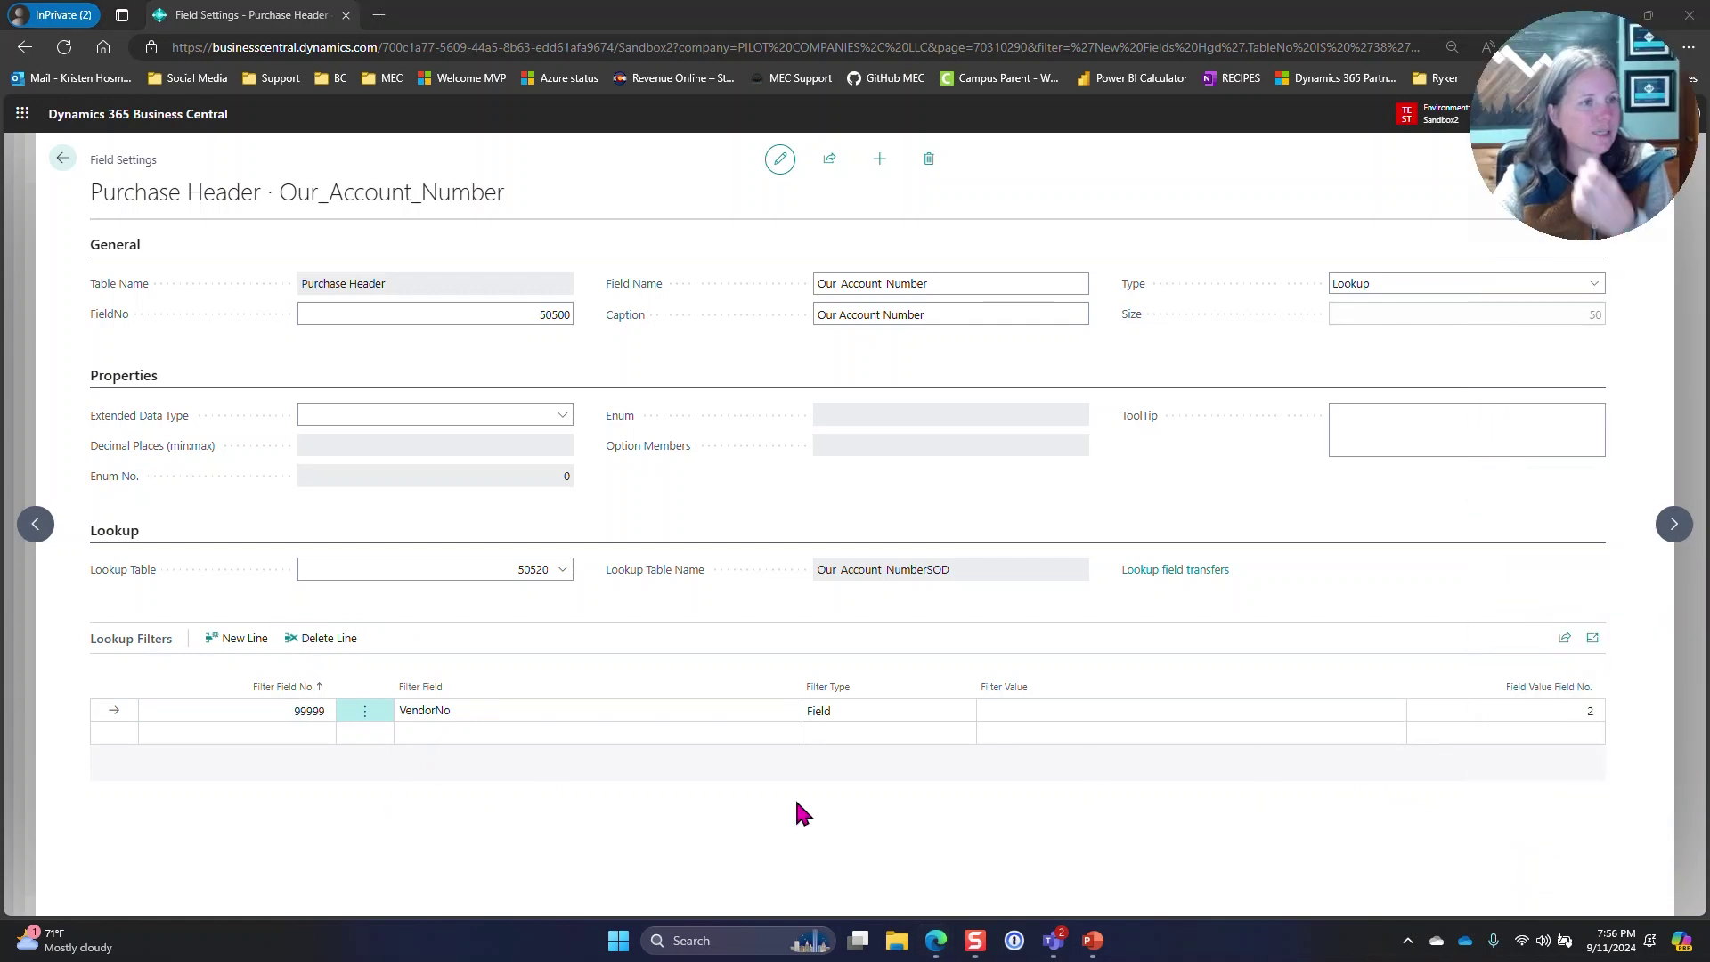
click(266, 712)
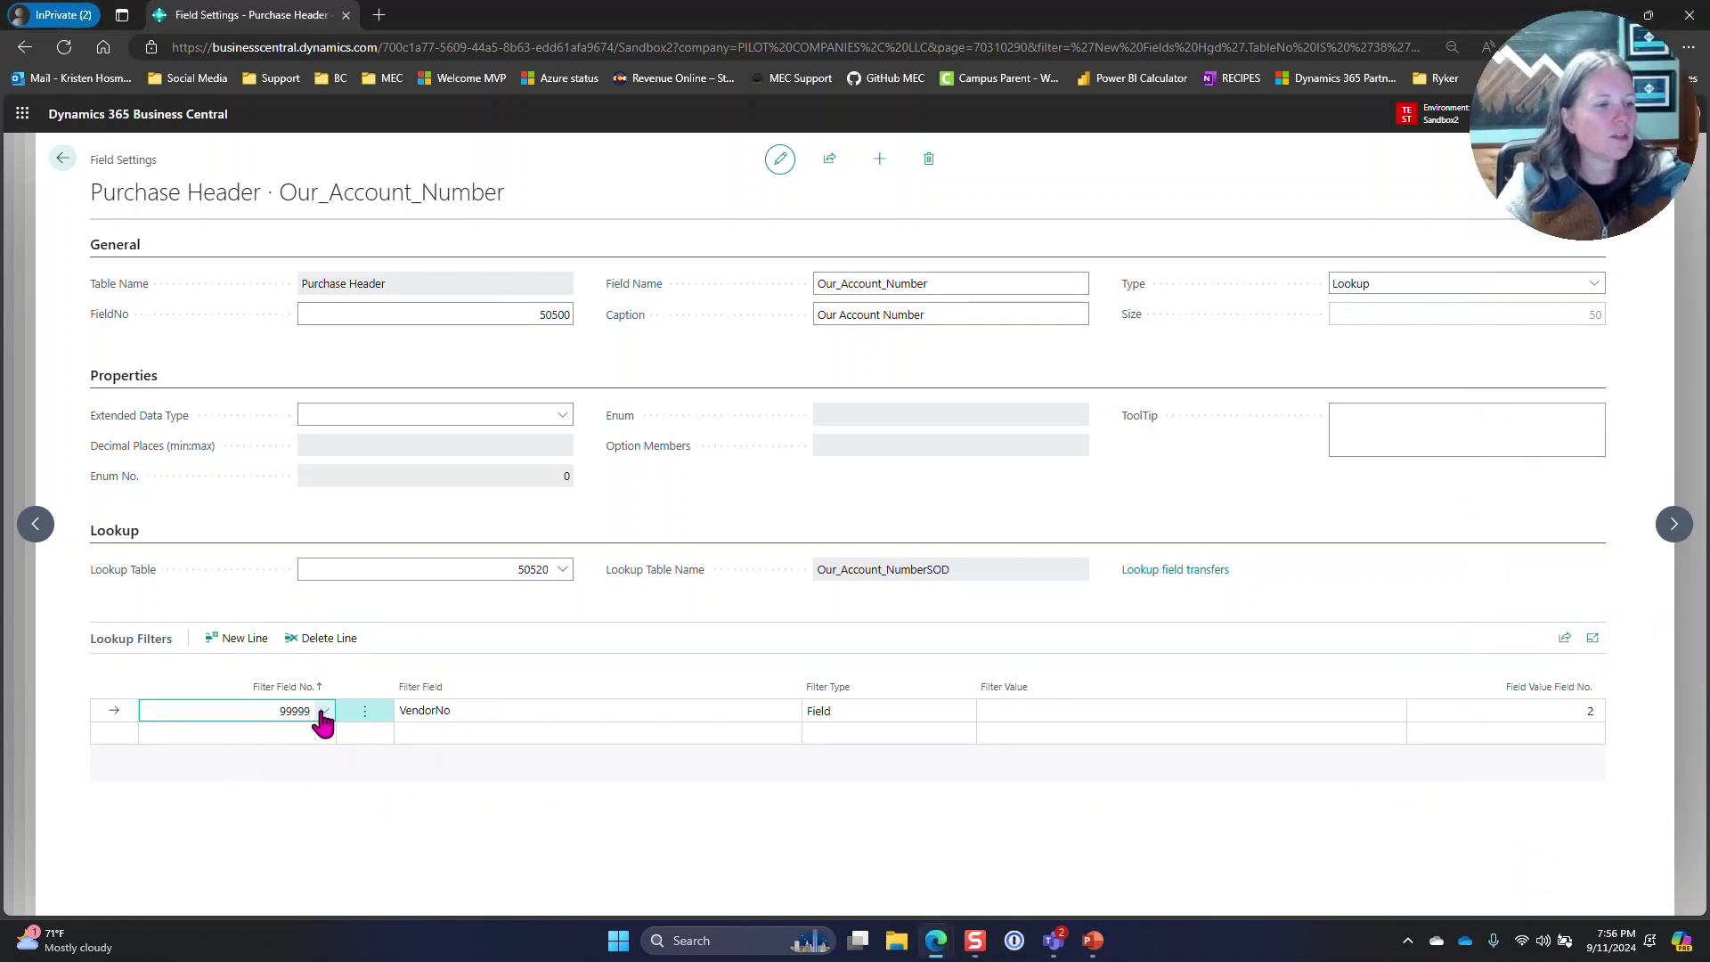
click(323, 711)
click(258, 850)
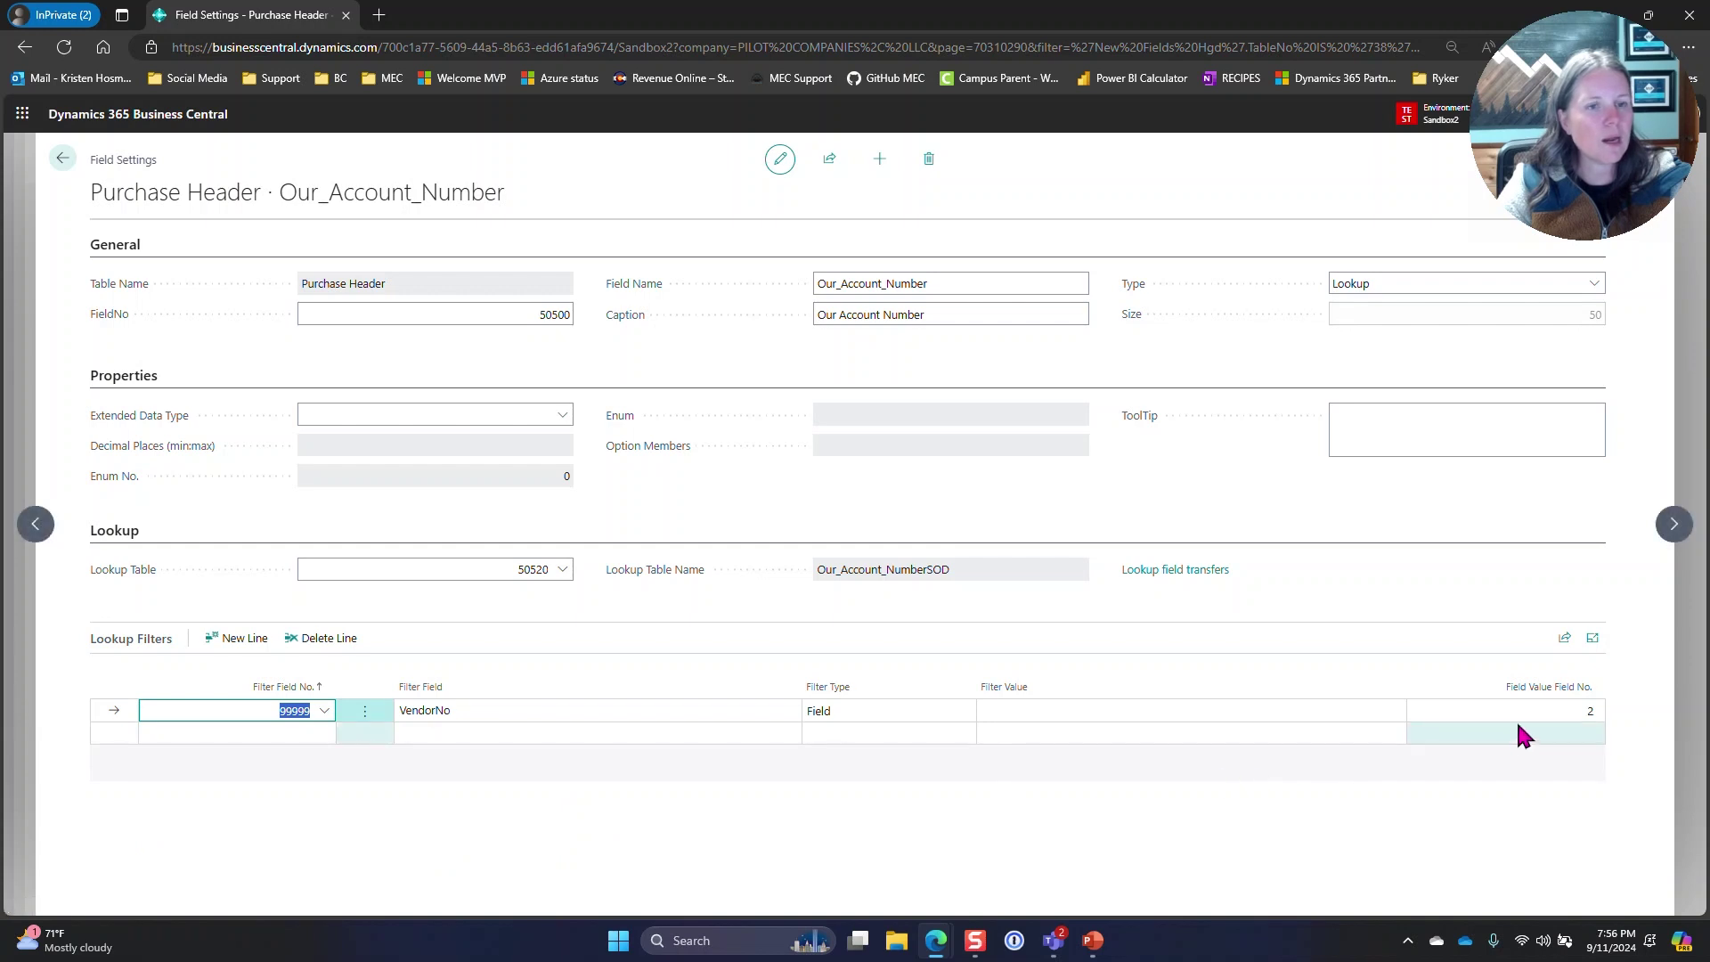
click(1567, 711)
click(1593, 712)
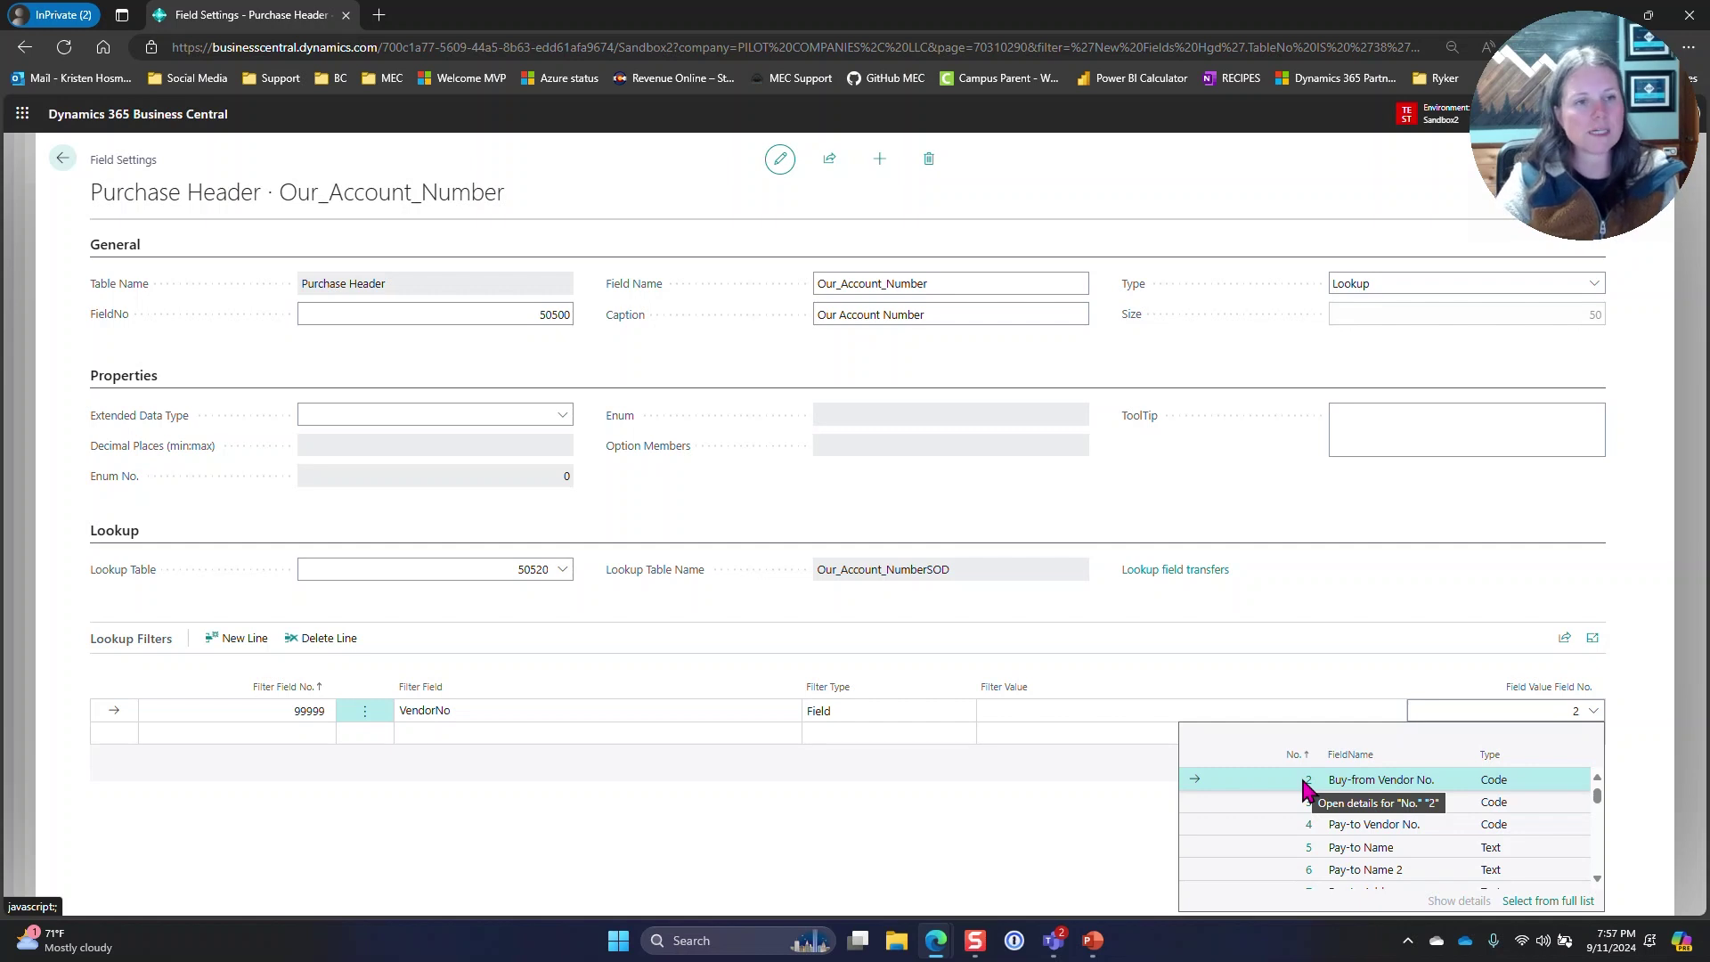
drag(1337, 782, 1175, 810)
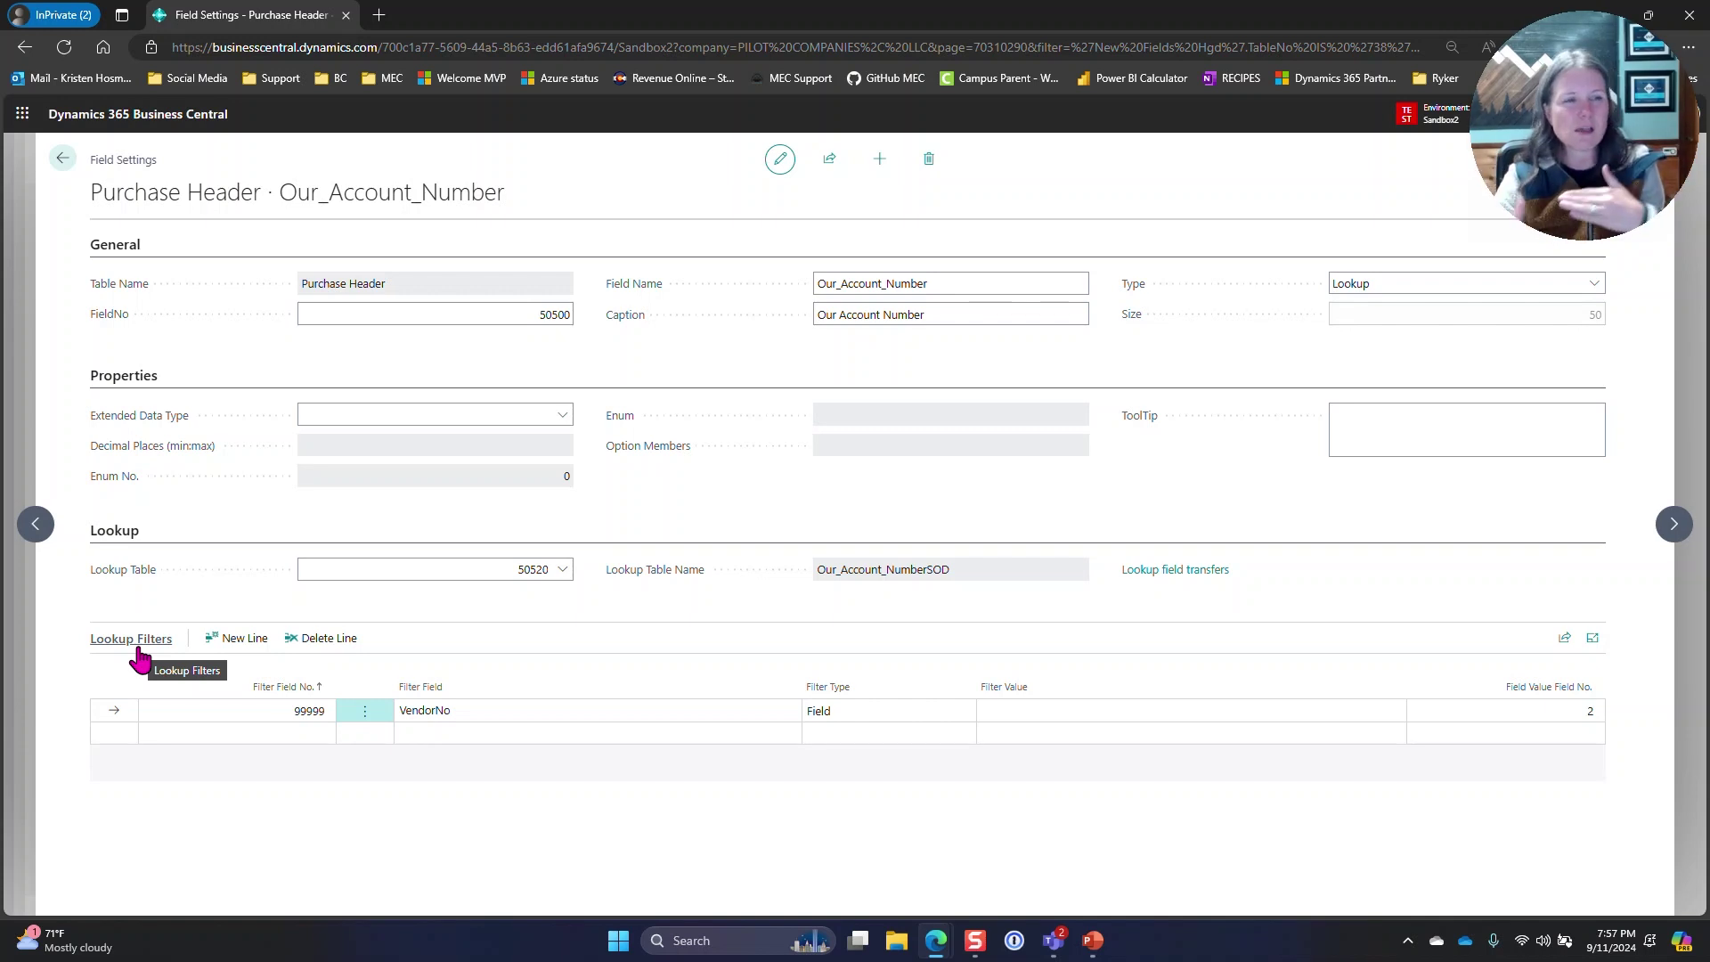
Review the lookup field transfers for store and state, then return to Create Fields
click(1175, 570)
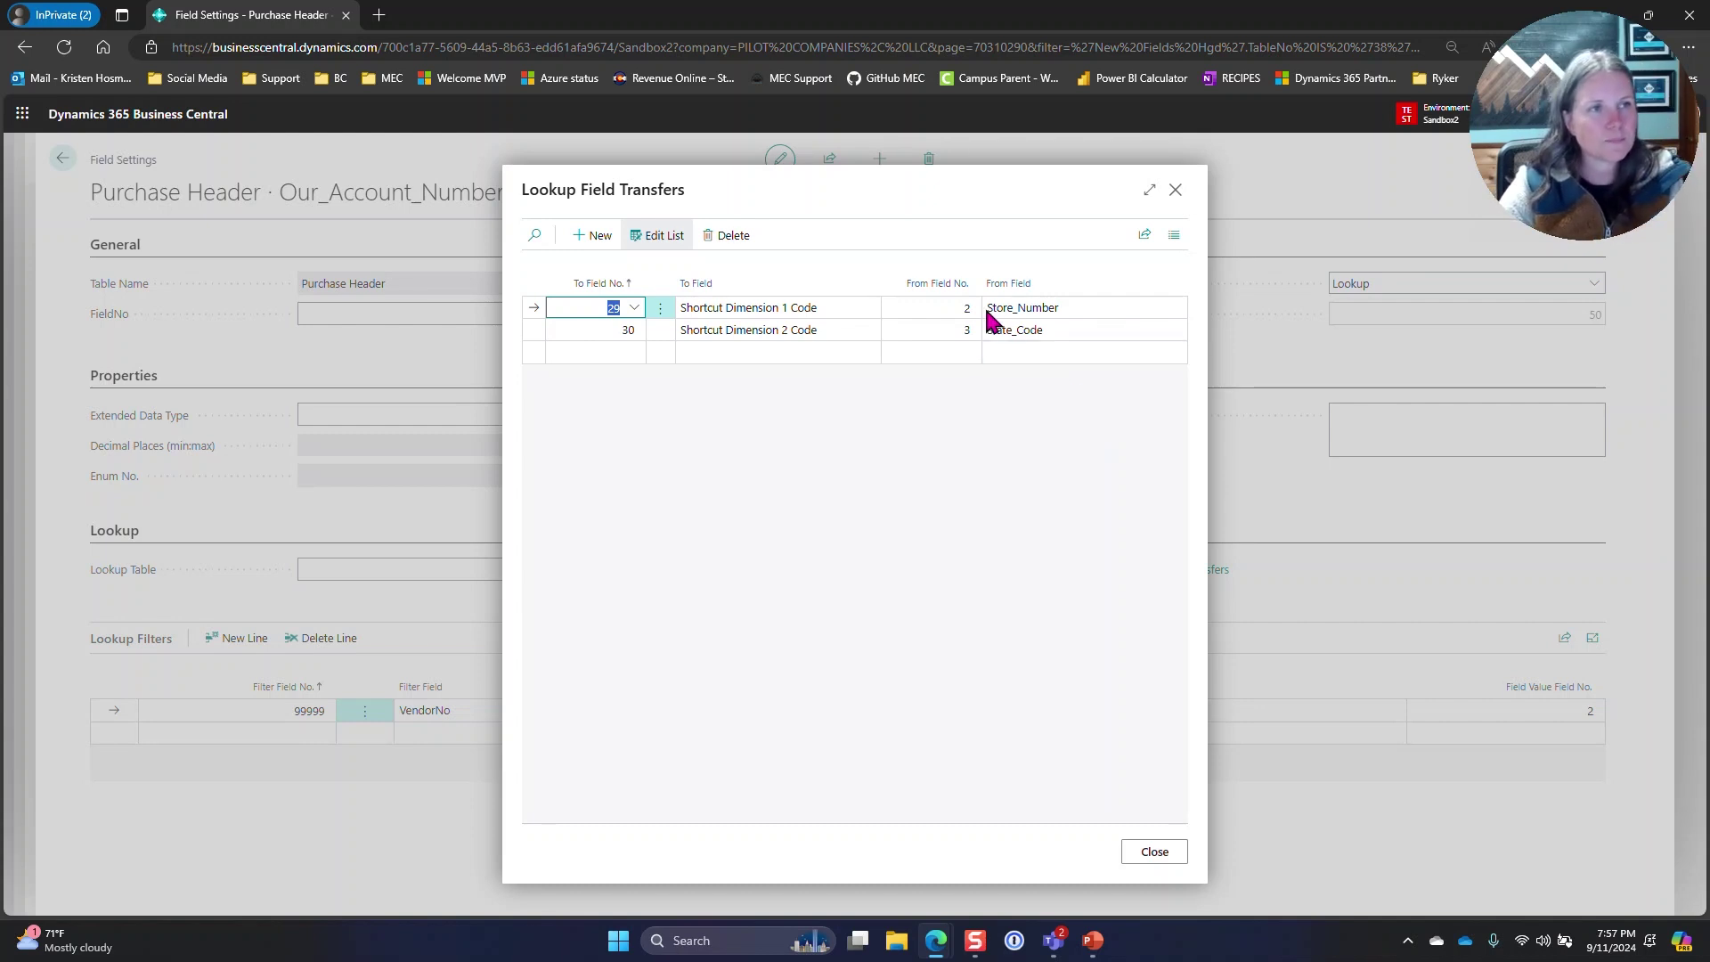
click(1152, 853)
click(63, 160)
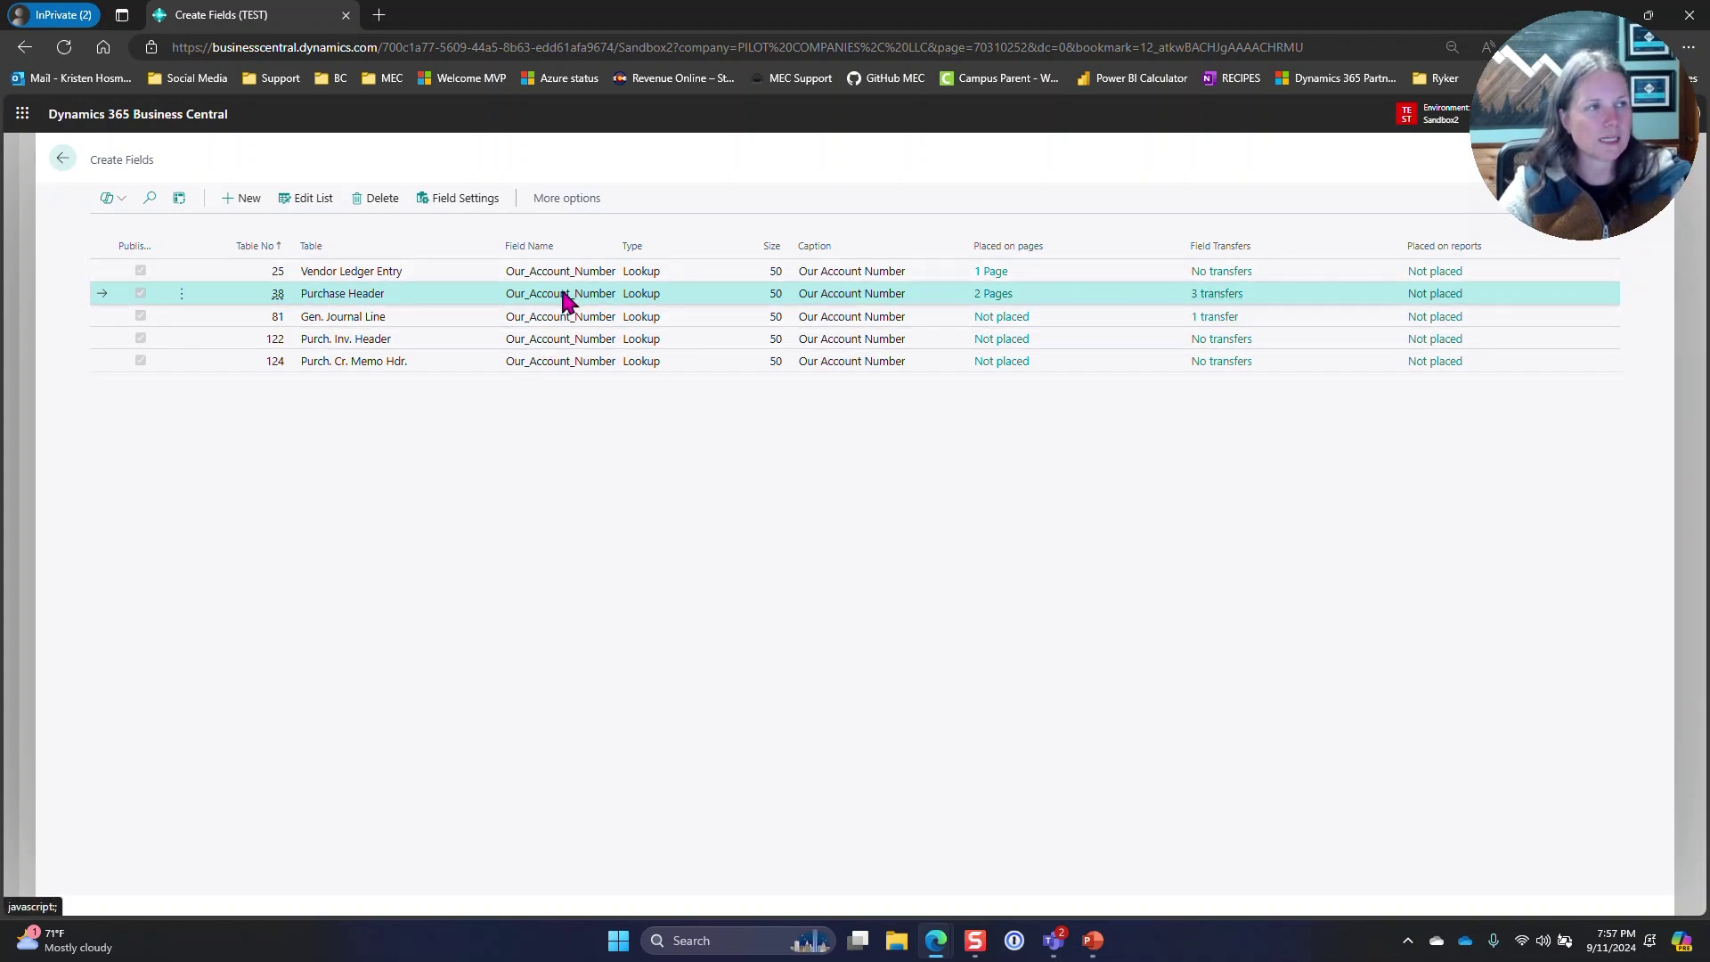
Review Purchase Header's 3 transfers to Gen. Journal Line, Purch. Inv. Header and Purch. Cr. Memo Hdr
click(1215, 295)
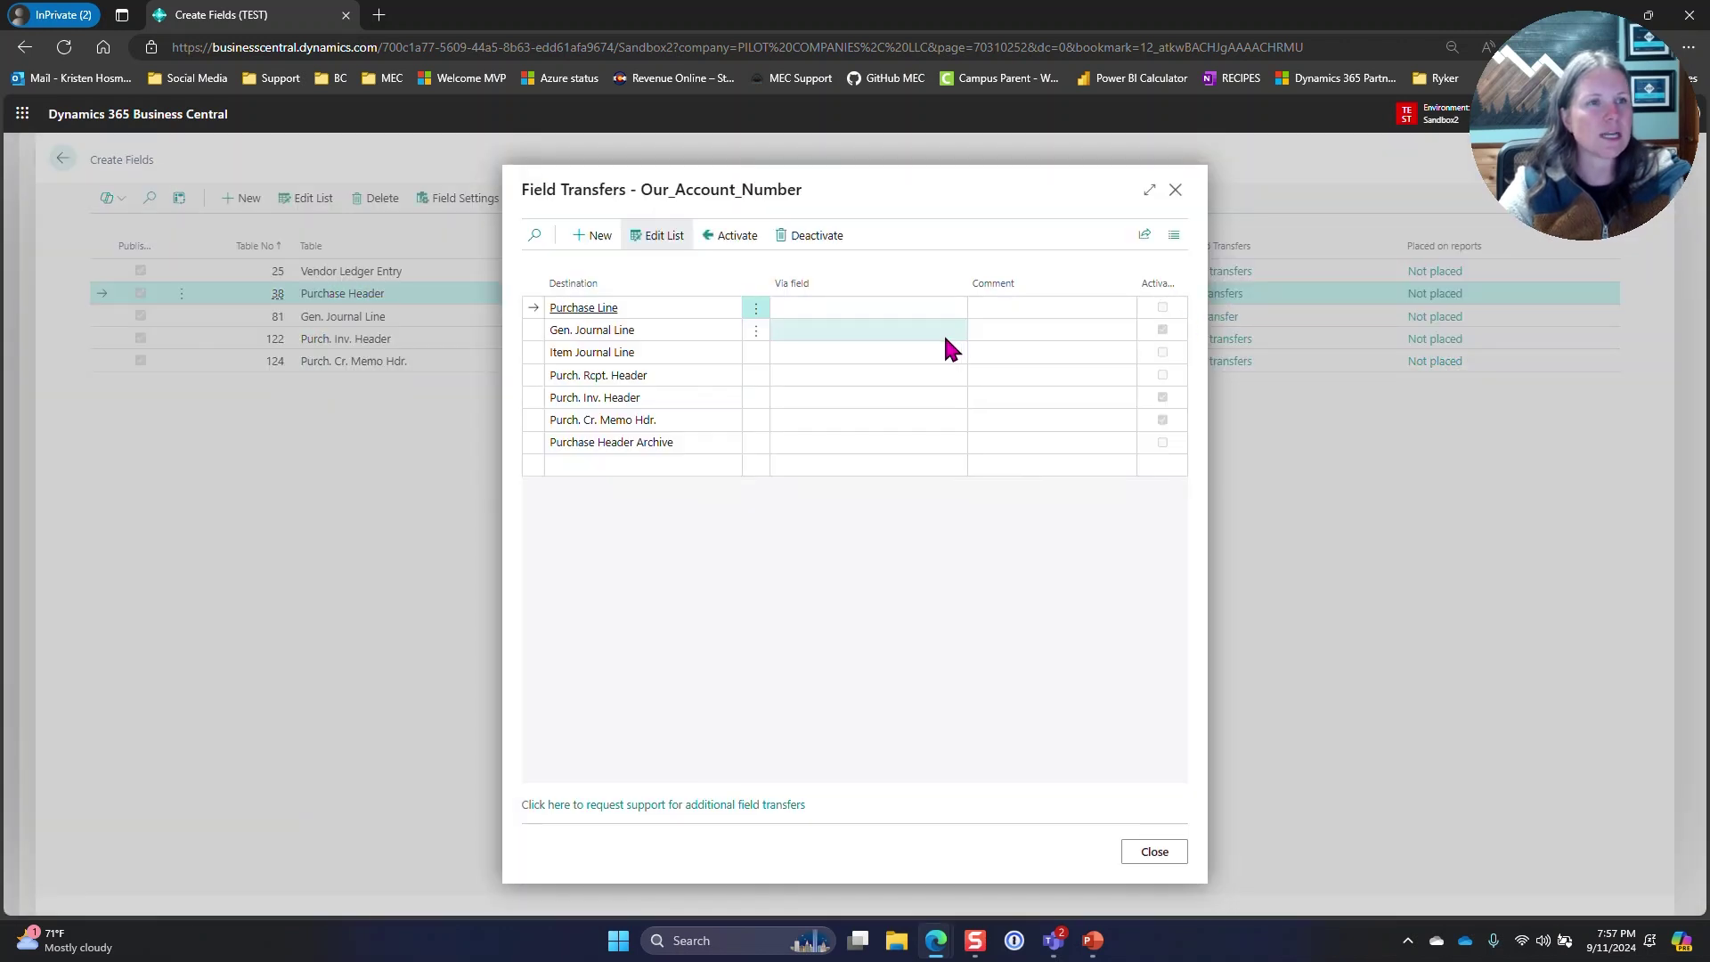
click(668, 333)
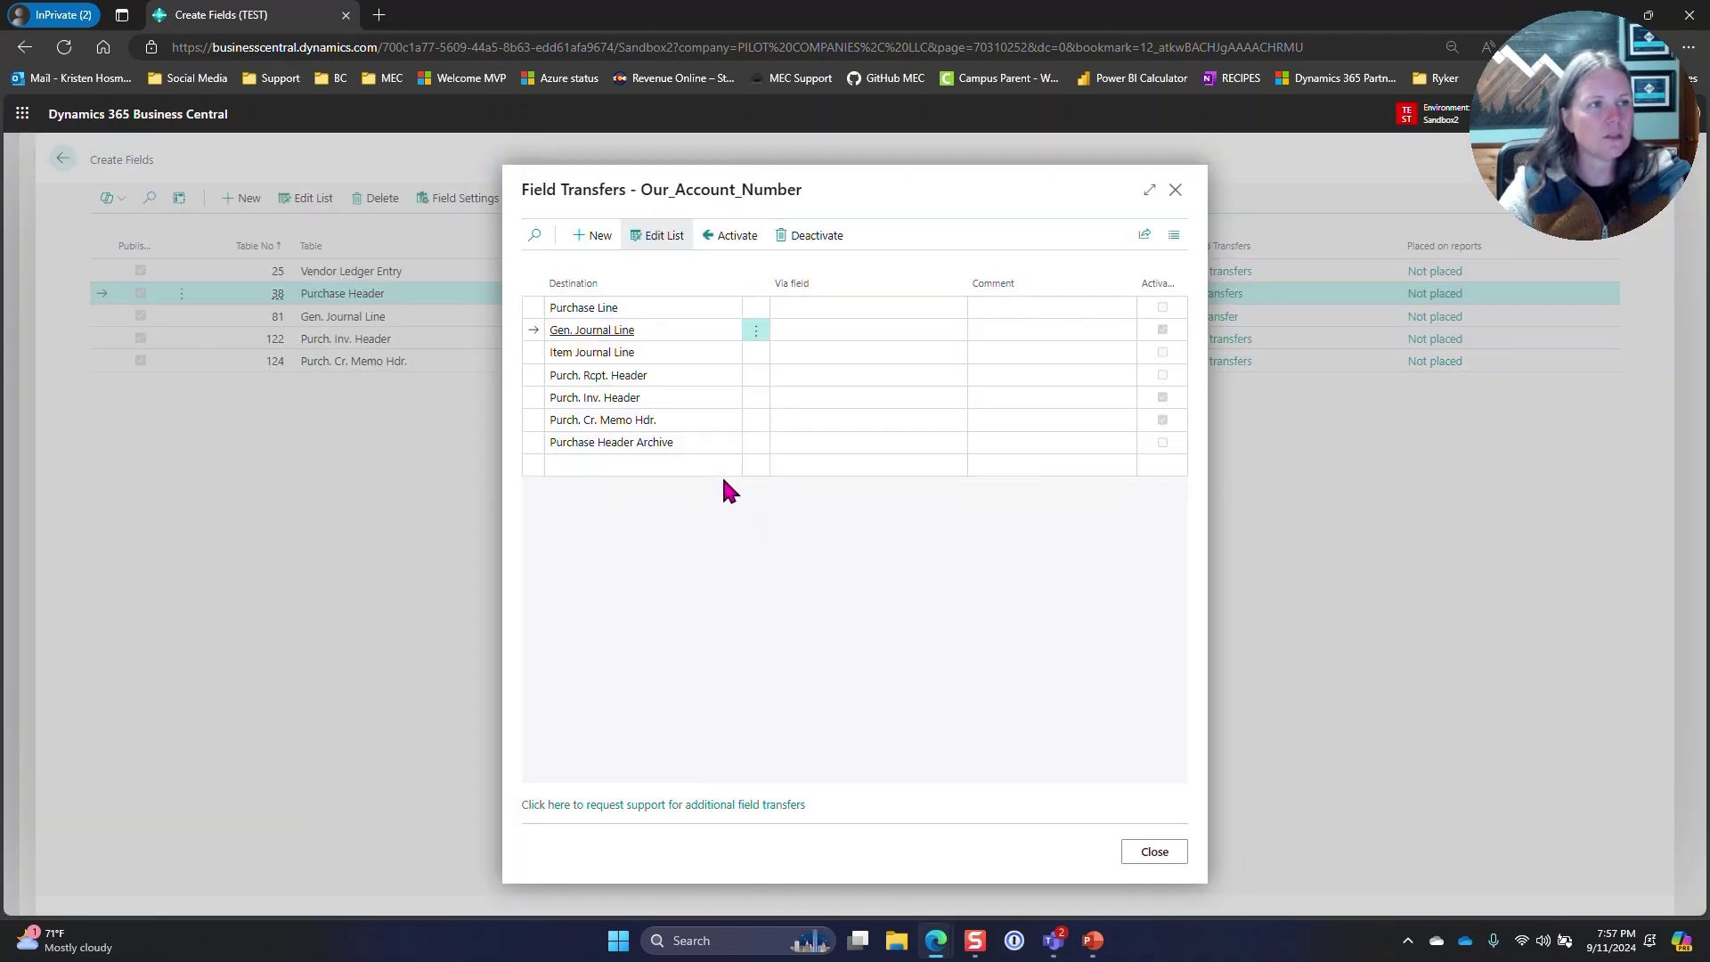
click(693, 394)
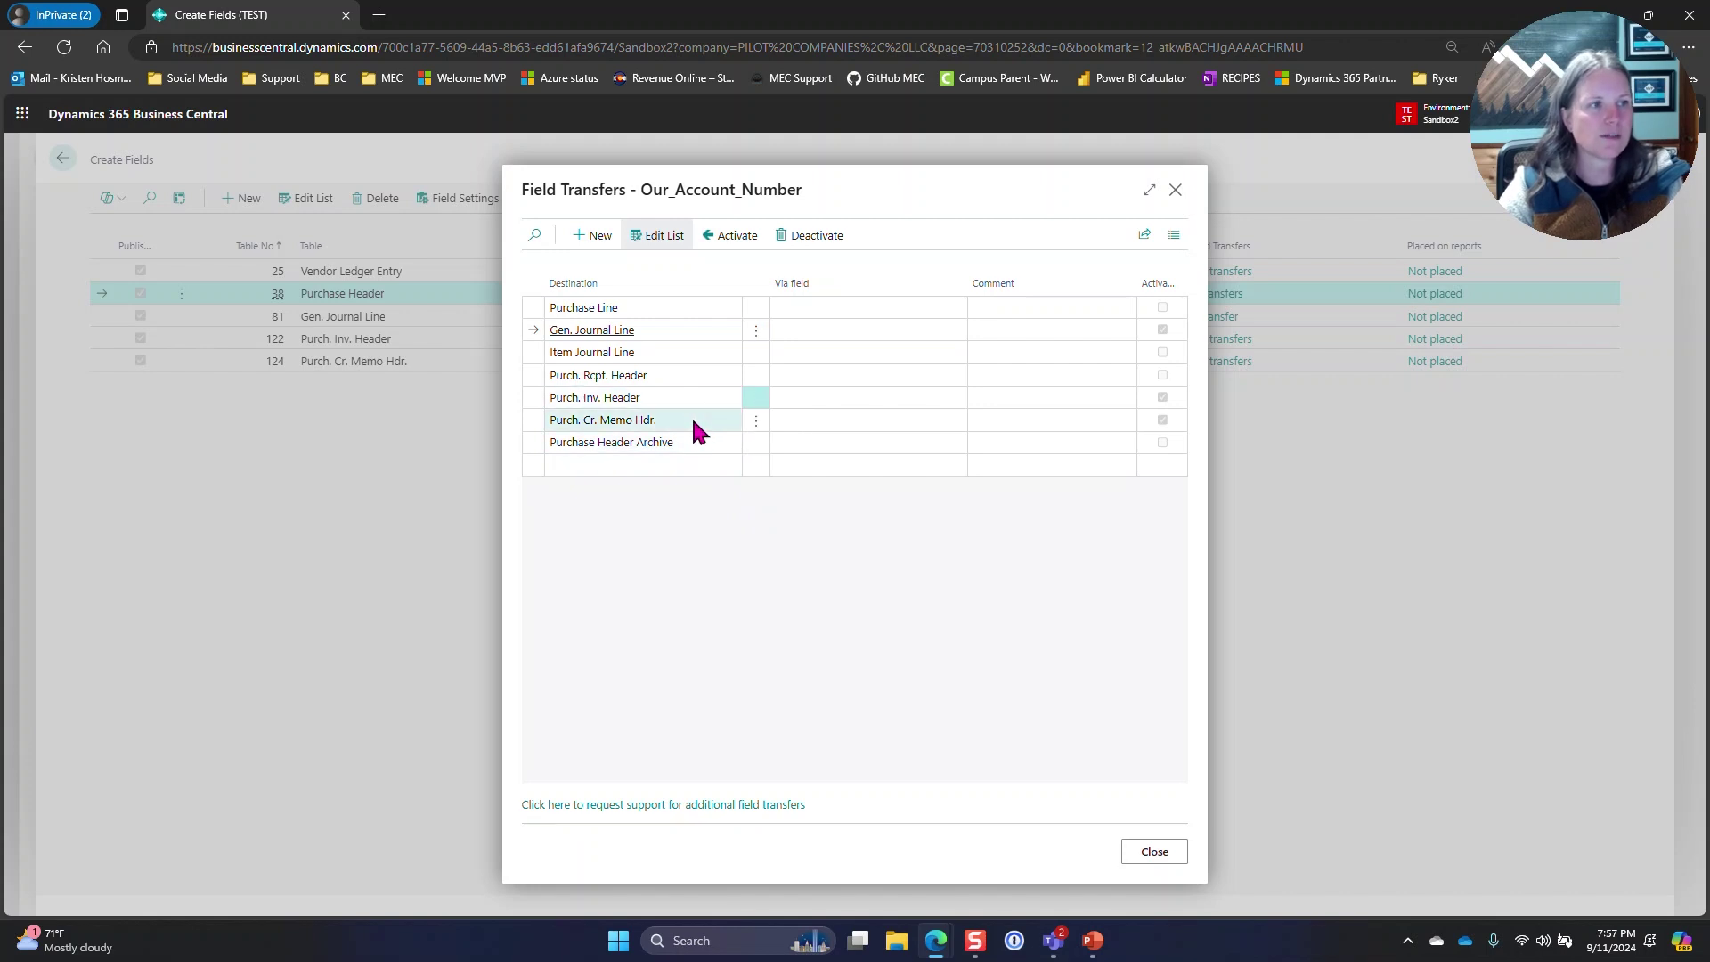
click(692, 421)
click(670, 394)
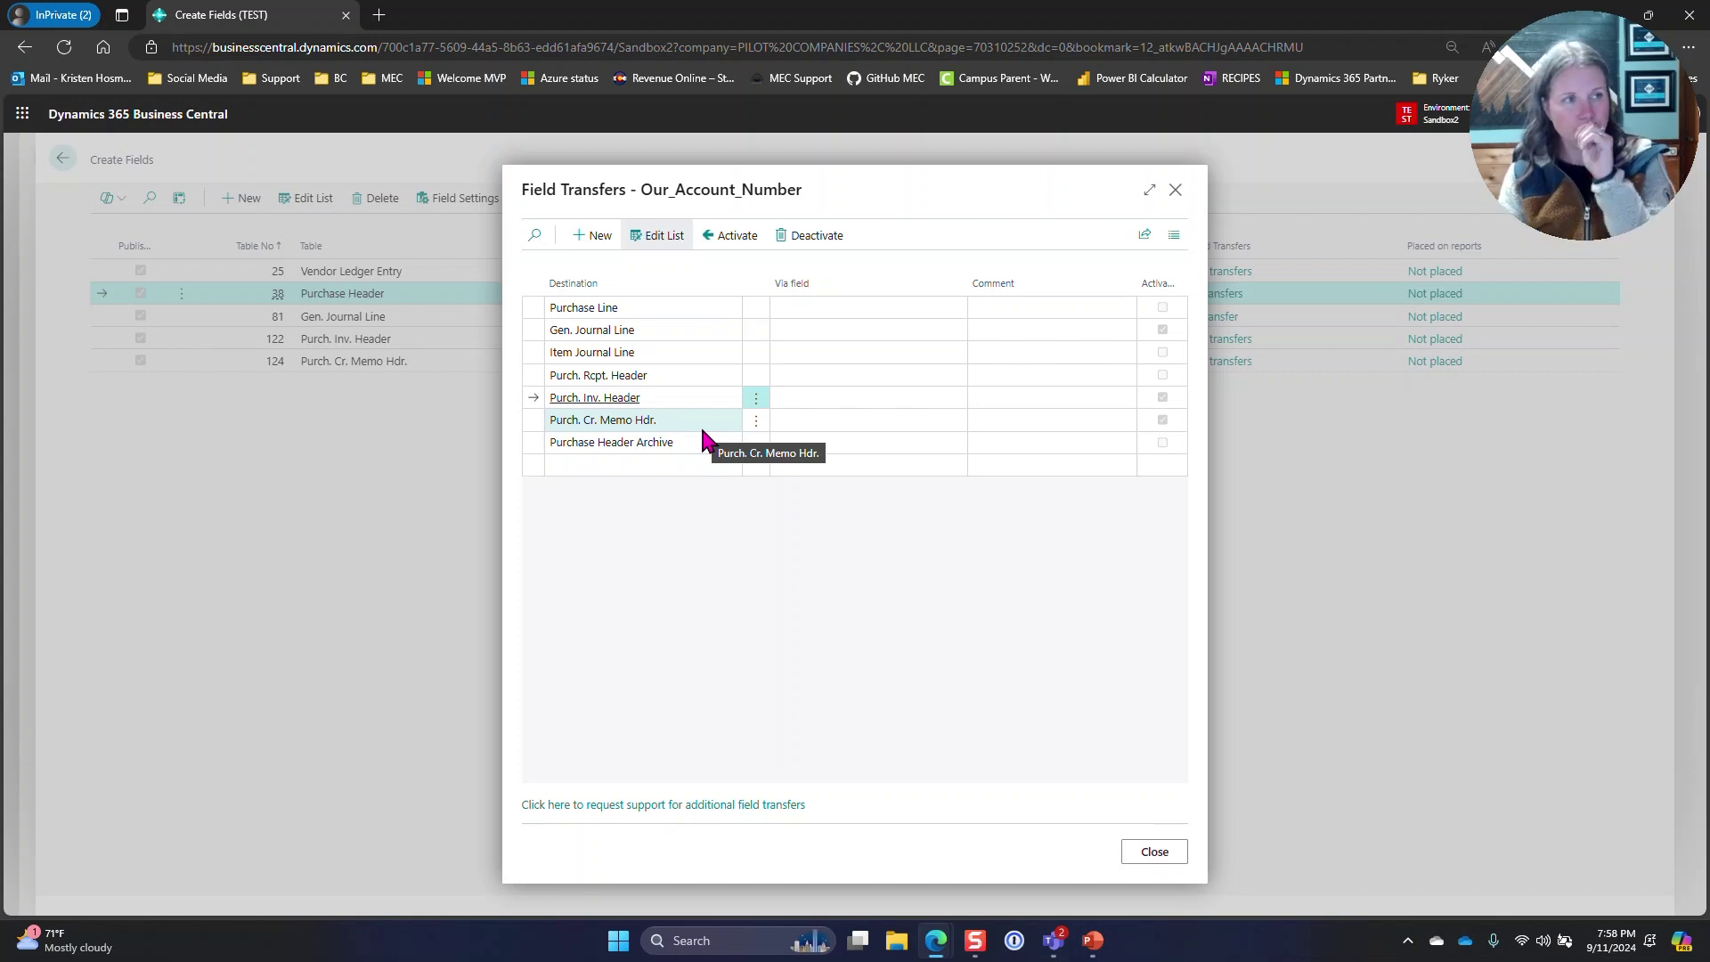
click(657, 331)
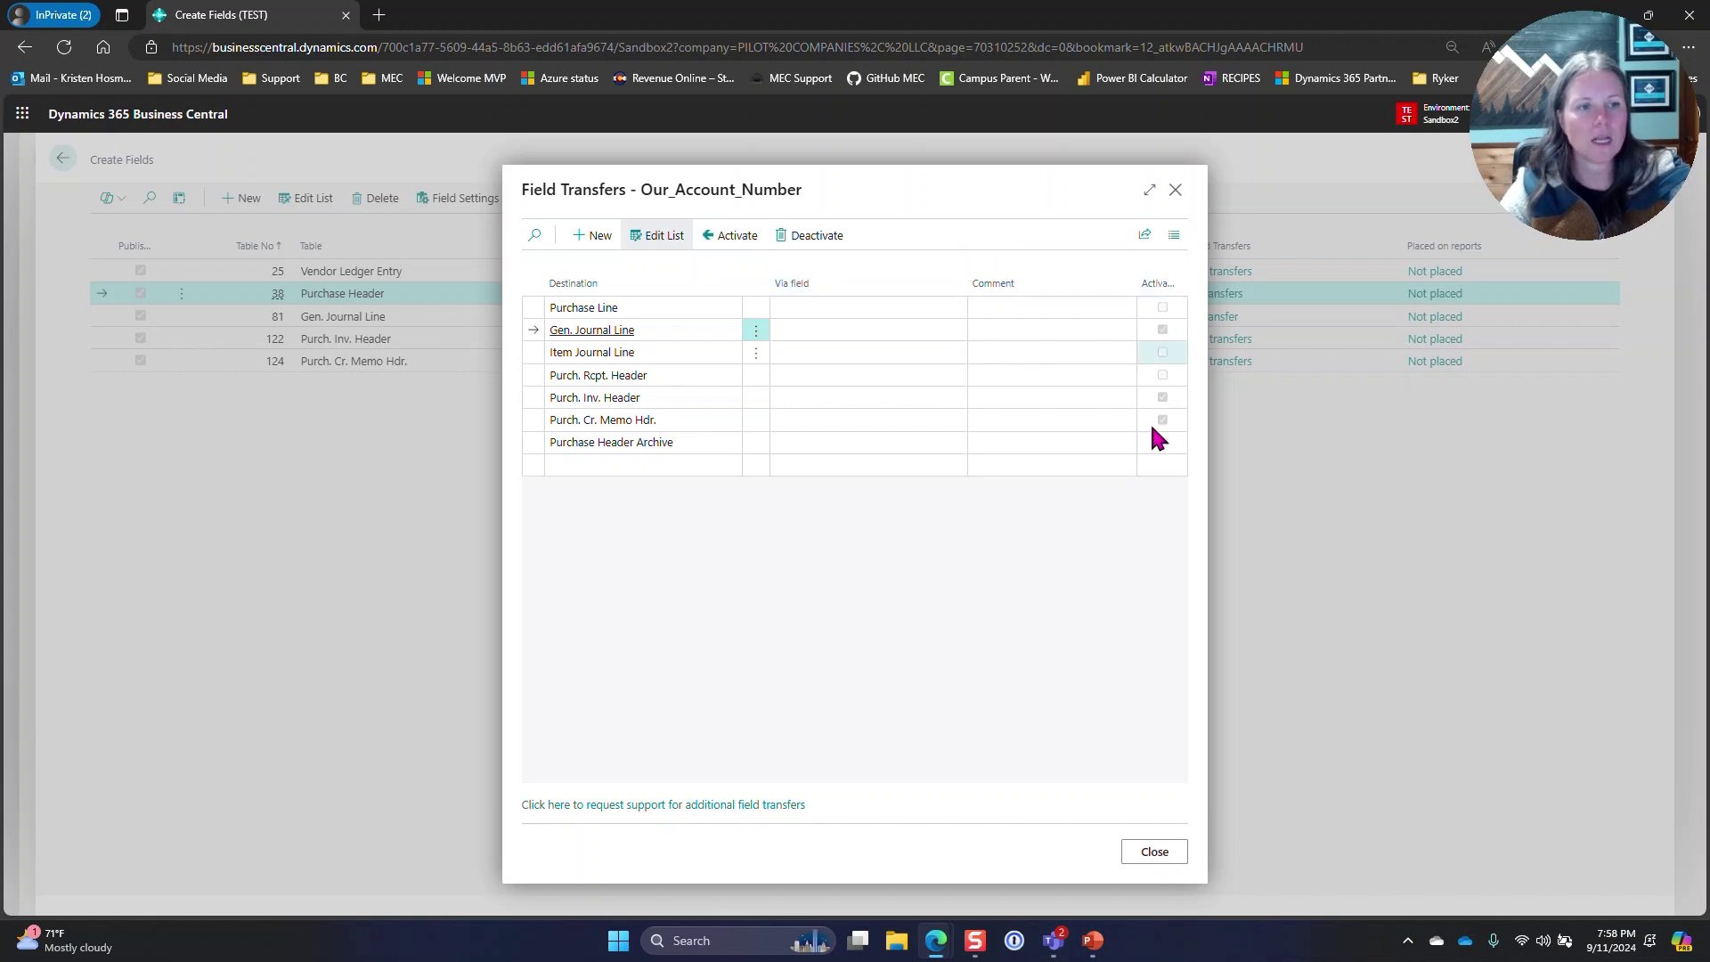
click(1158, 853)
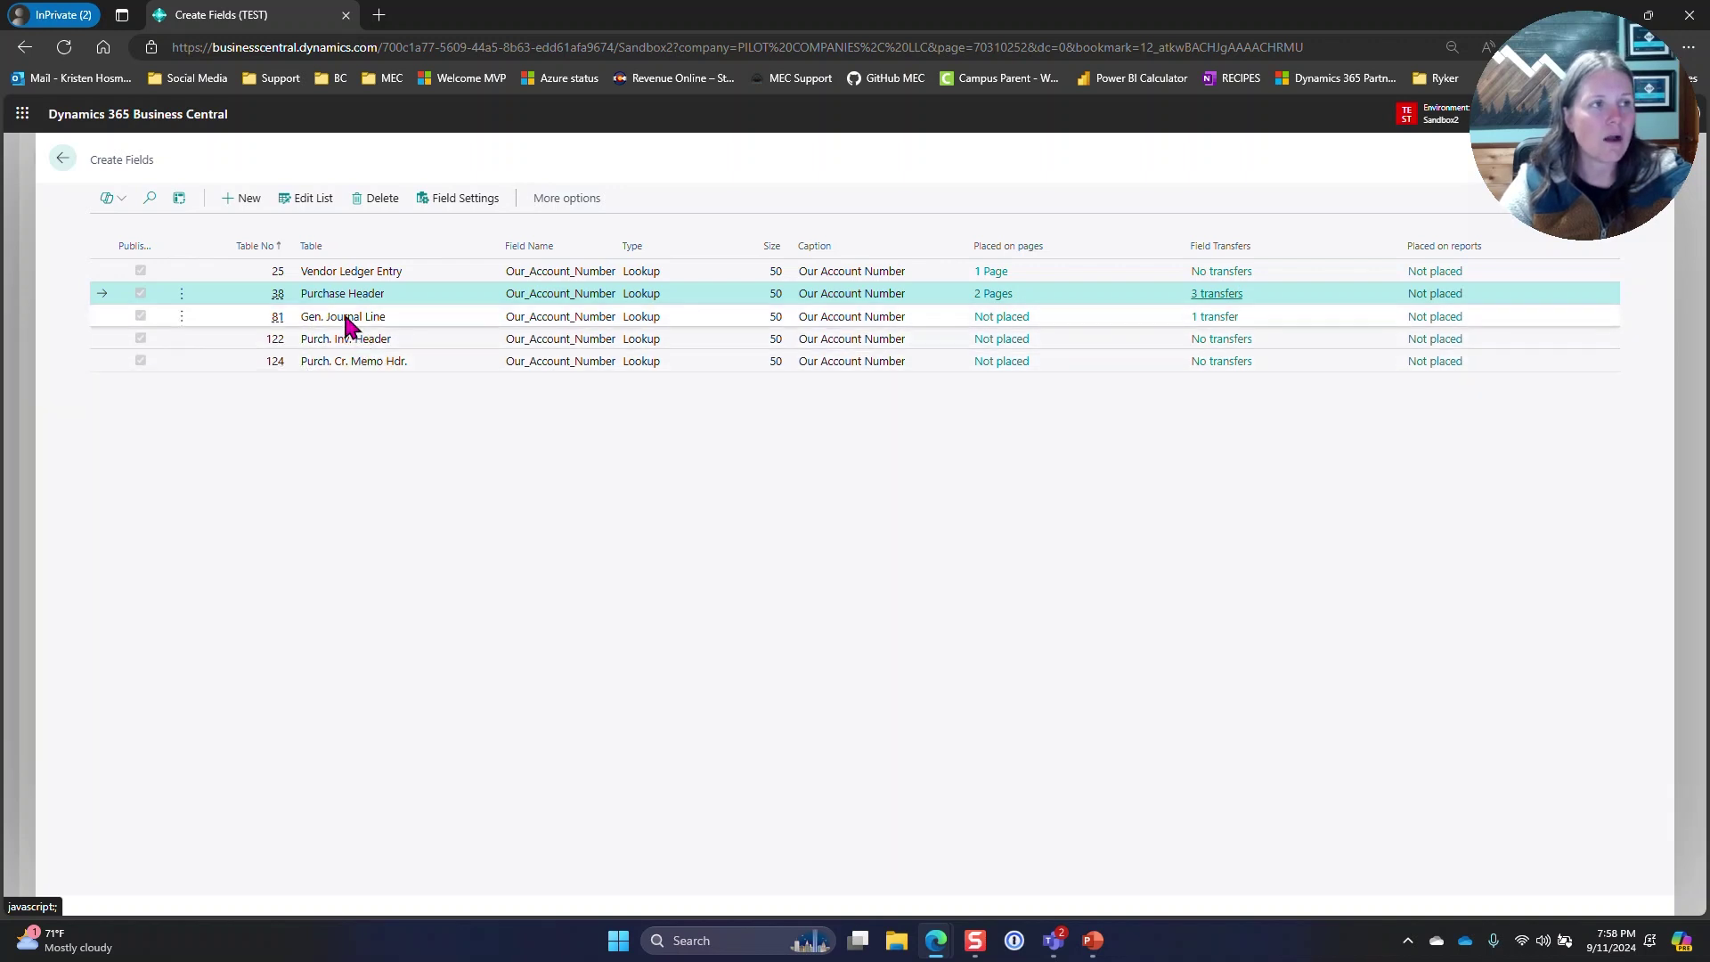
click(1215, 294)
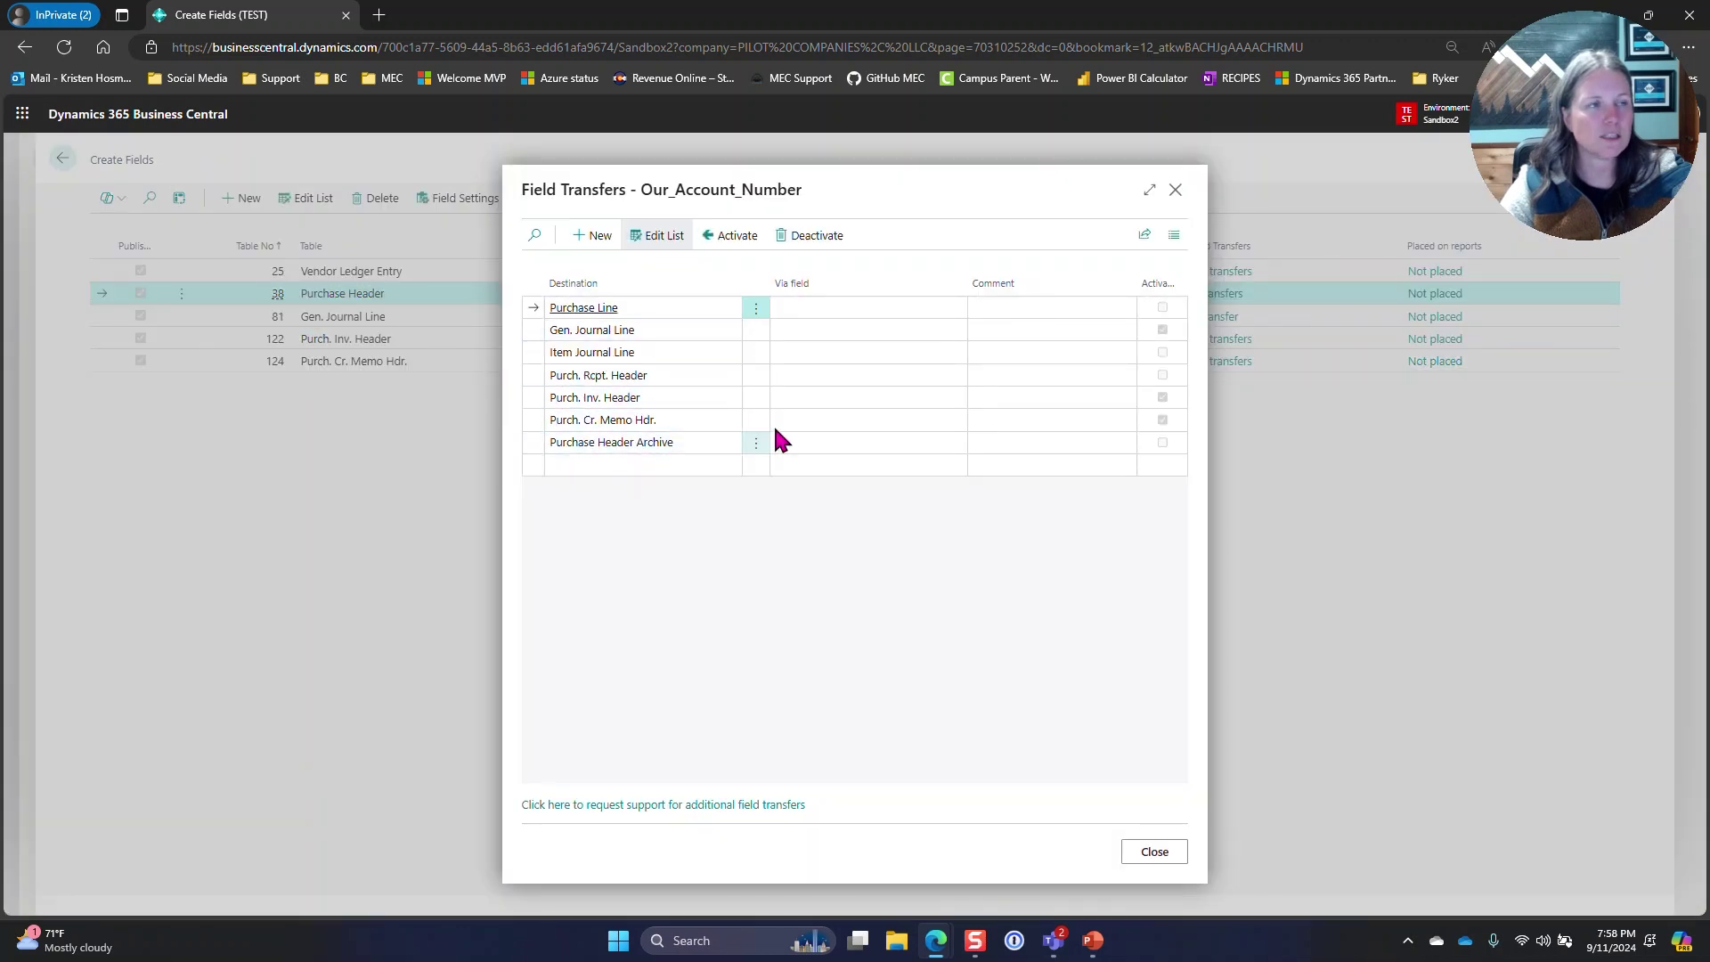
click(1175, 193)
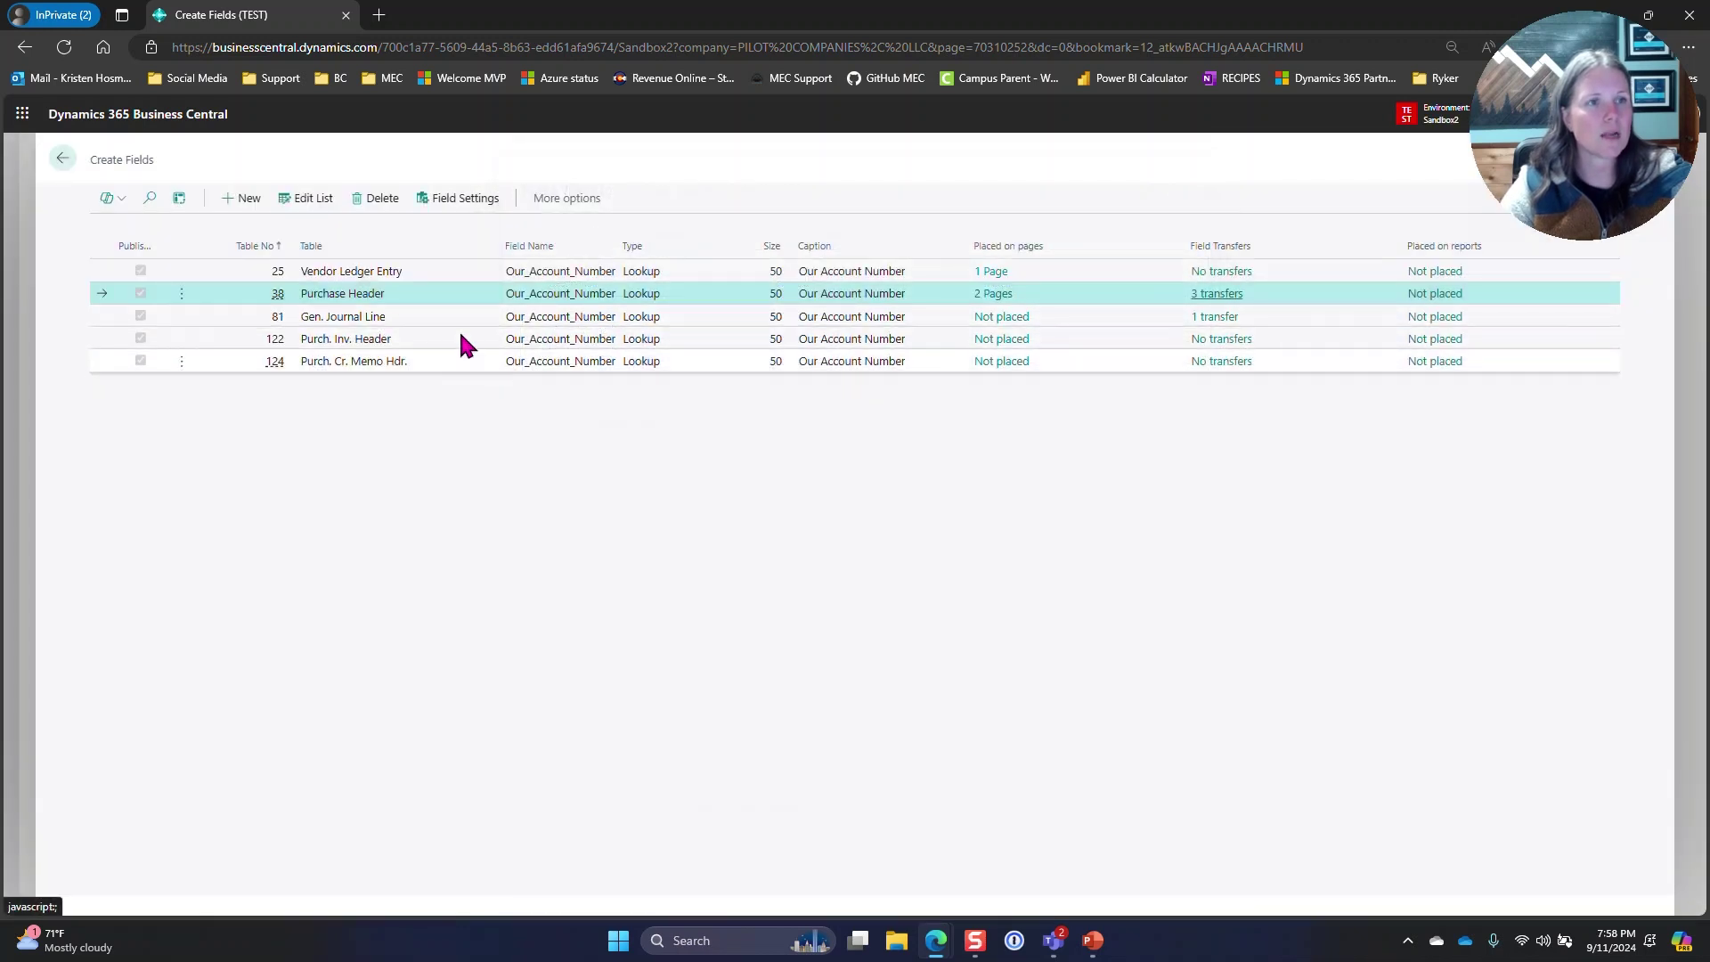
Check that the Gen. Journal Line field transfers to Vendor Ledger Entry
click(409, 317)
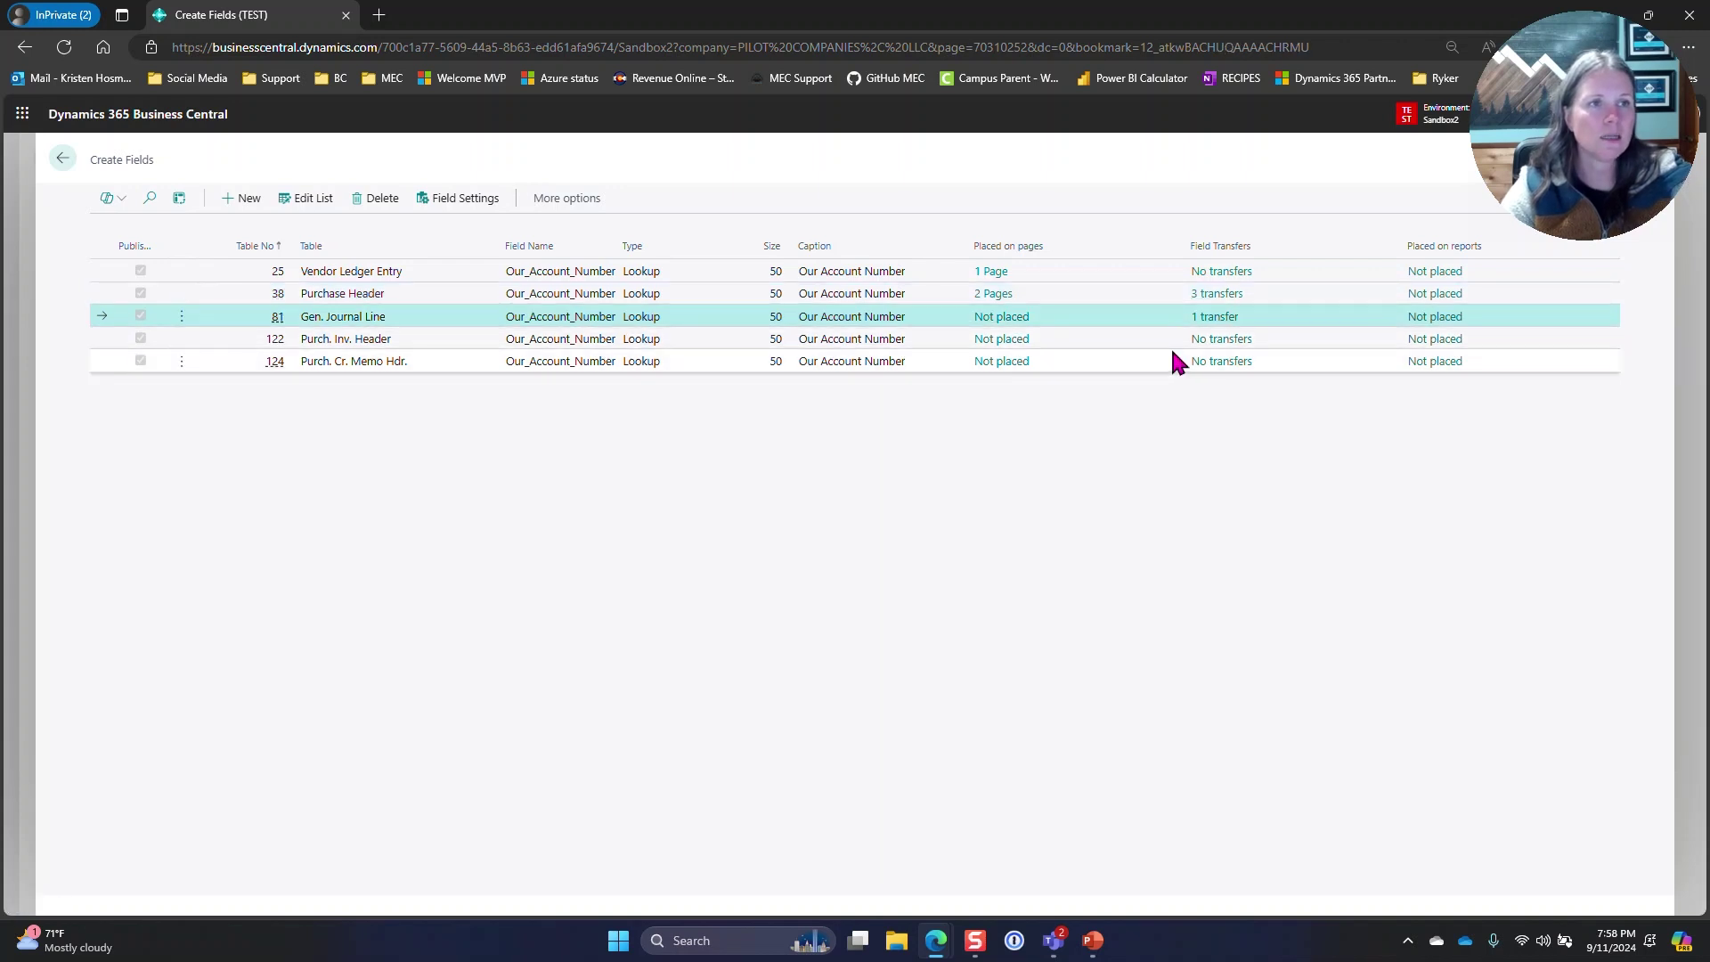
click(1218, 318)
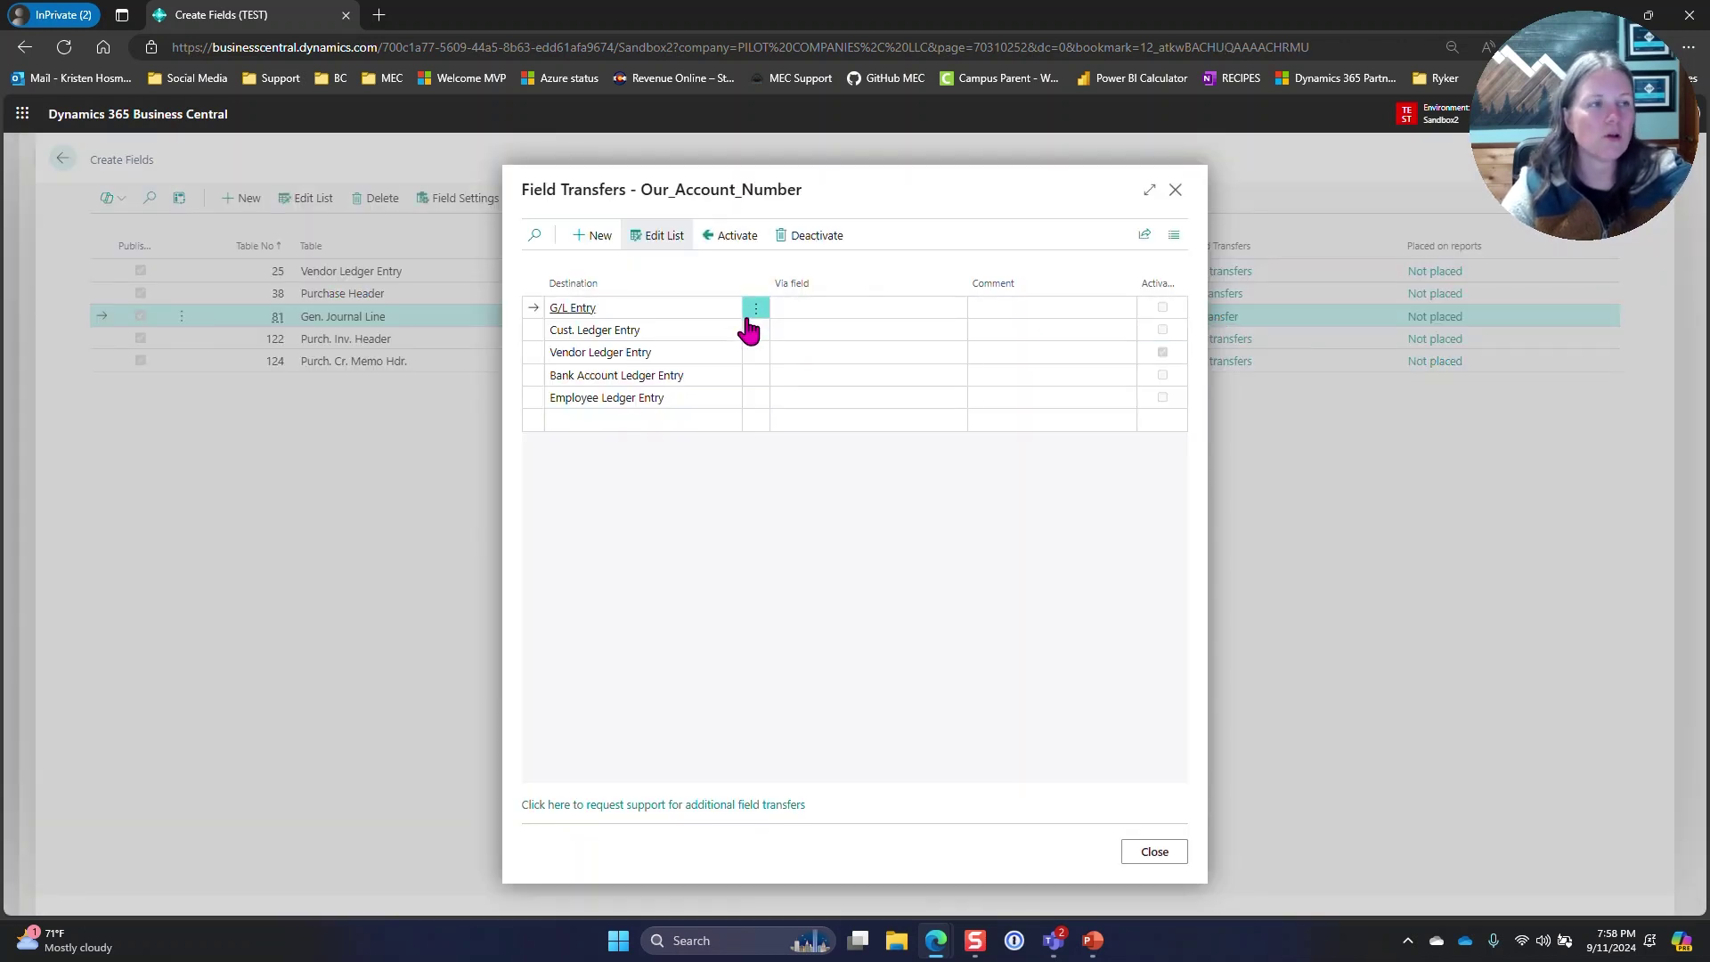
click(672, 354)
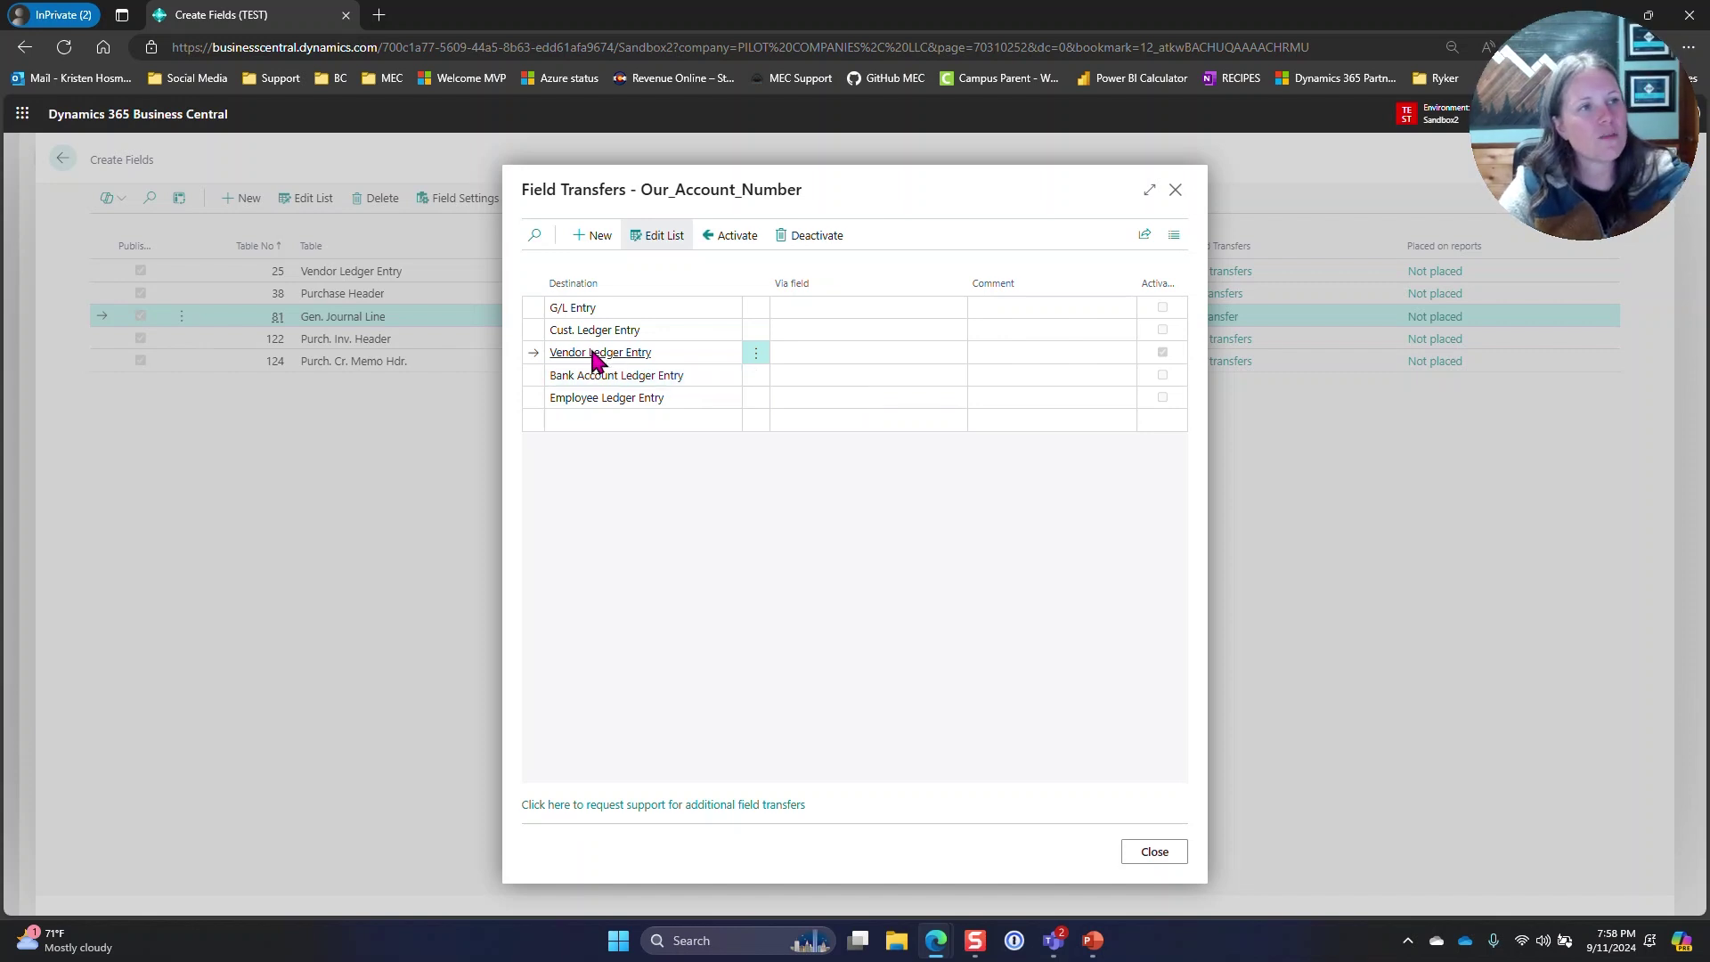
click(1153, 854)
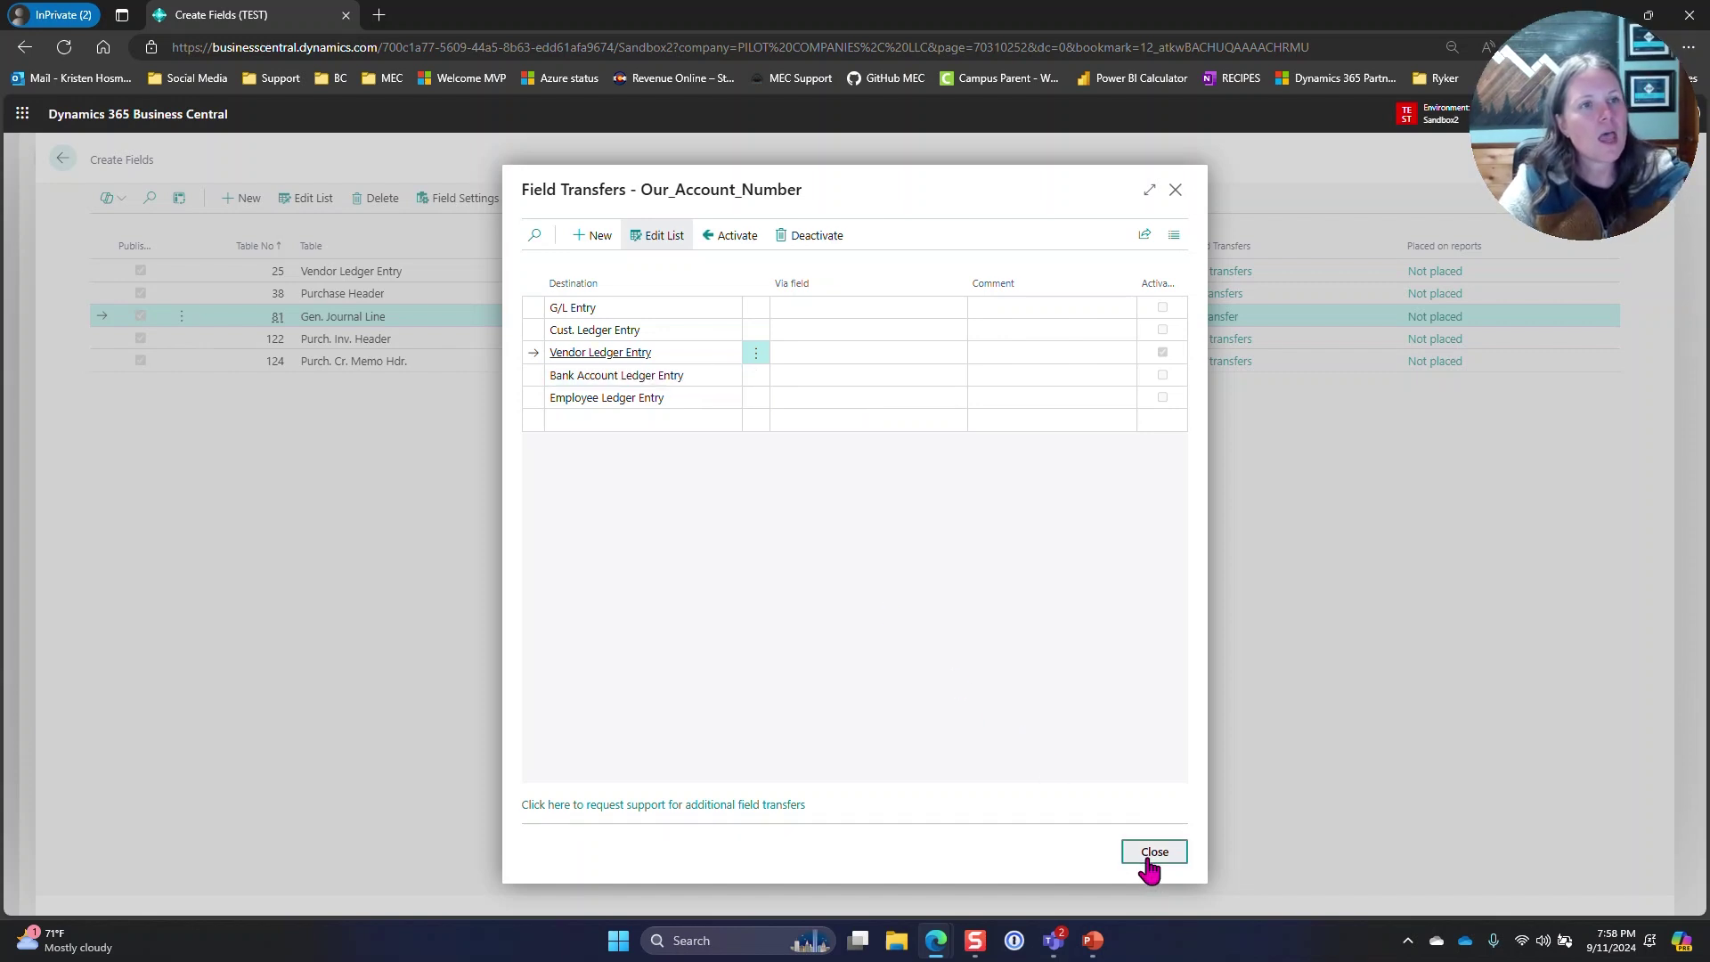
Check the Vendor Ledger Entry field's 1 page placement, then return to Simple Object Designer
click(1047, 274)
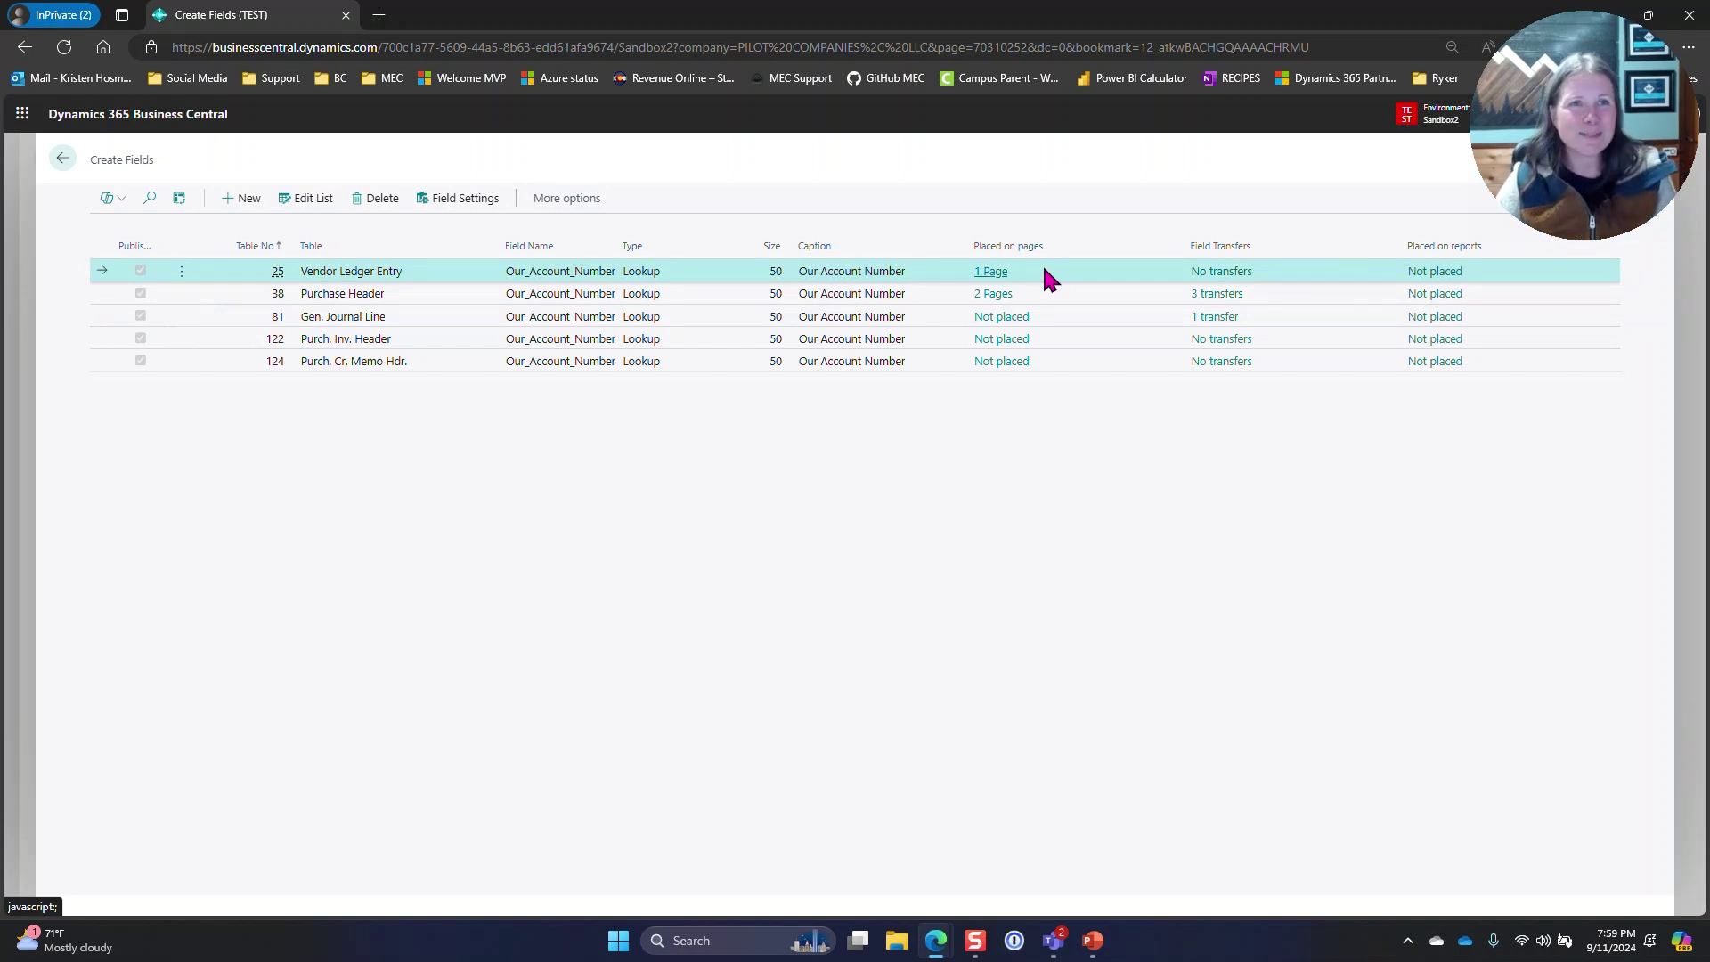
click(979, 273)
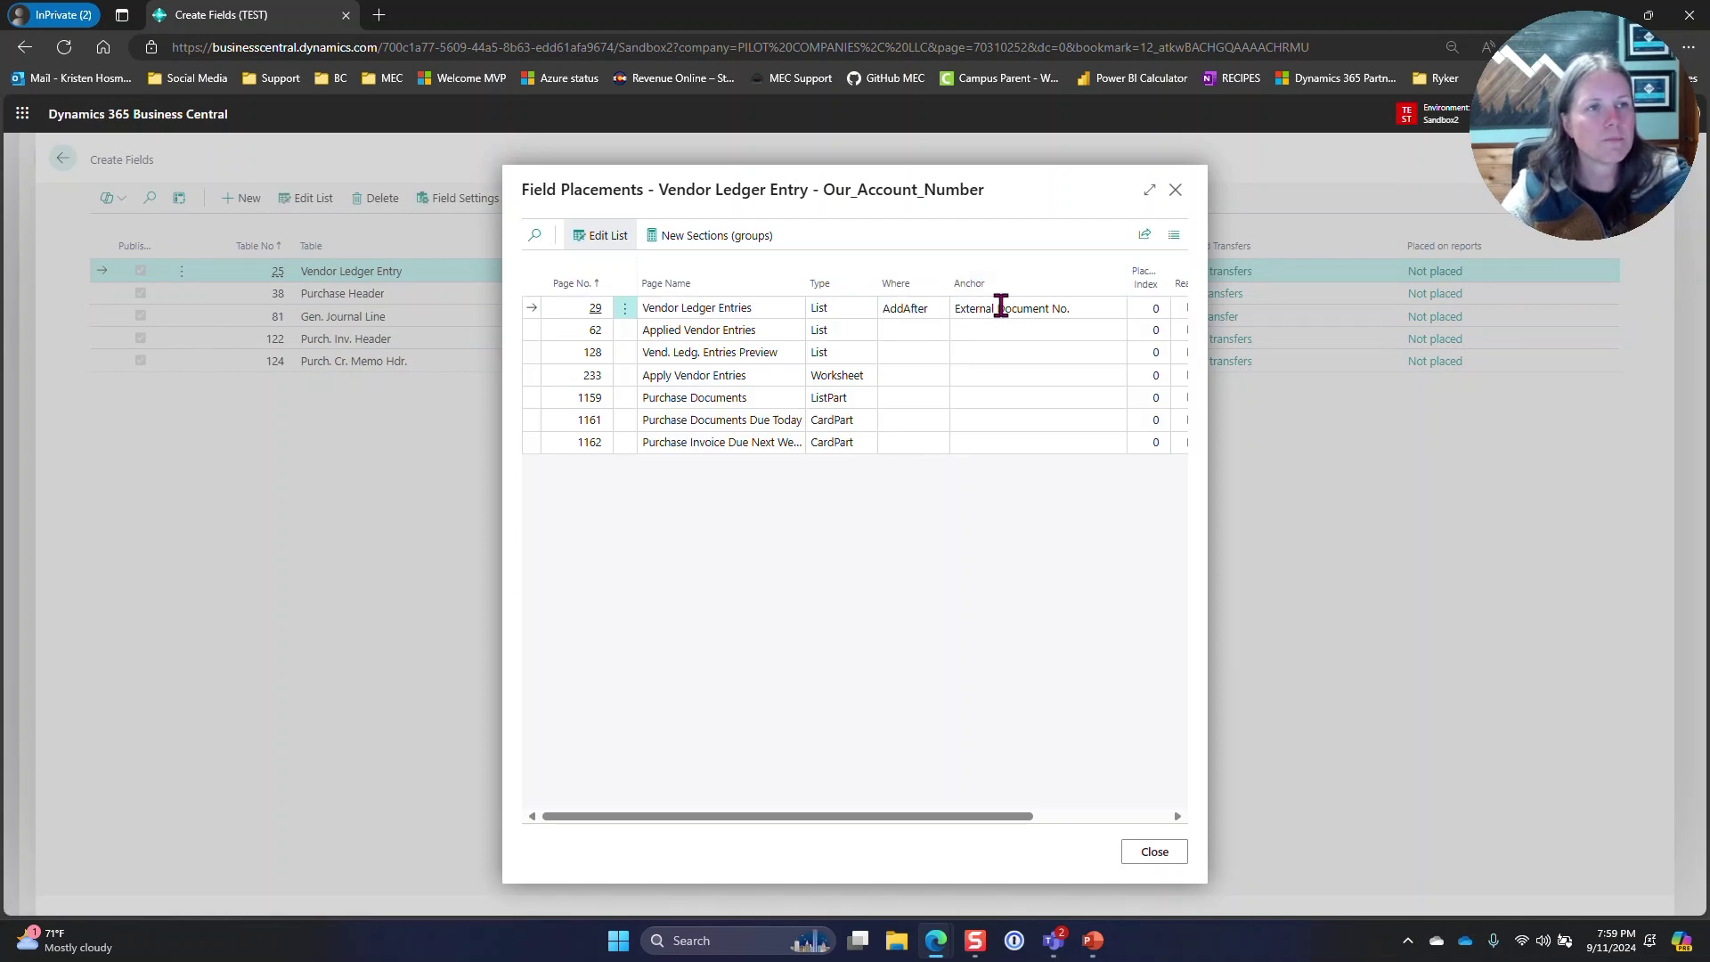
click(1176, 190)
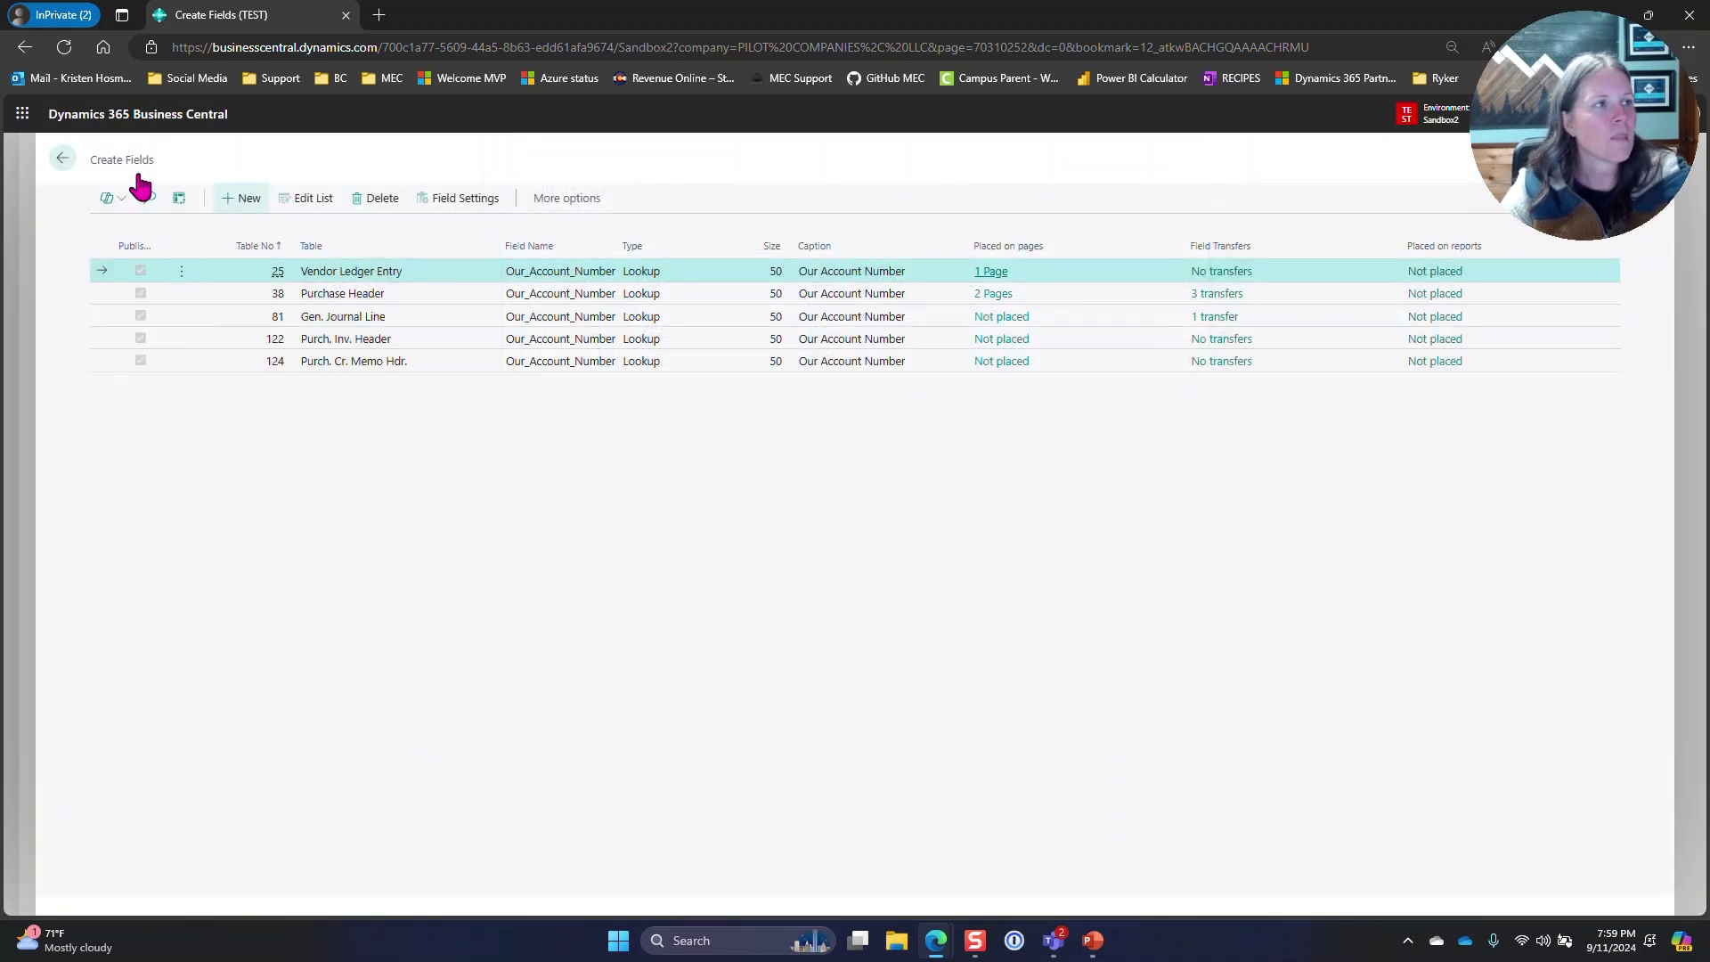
click(57, 160)
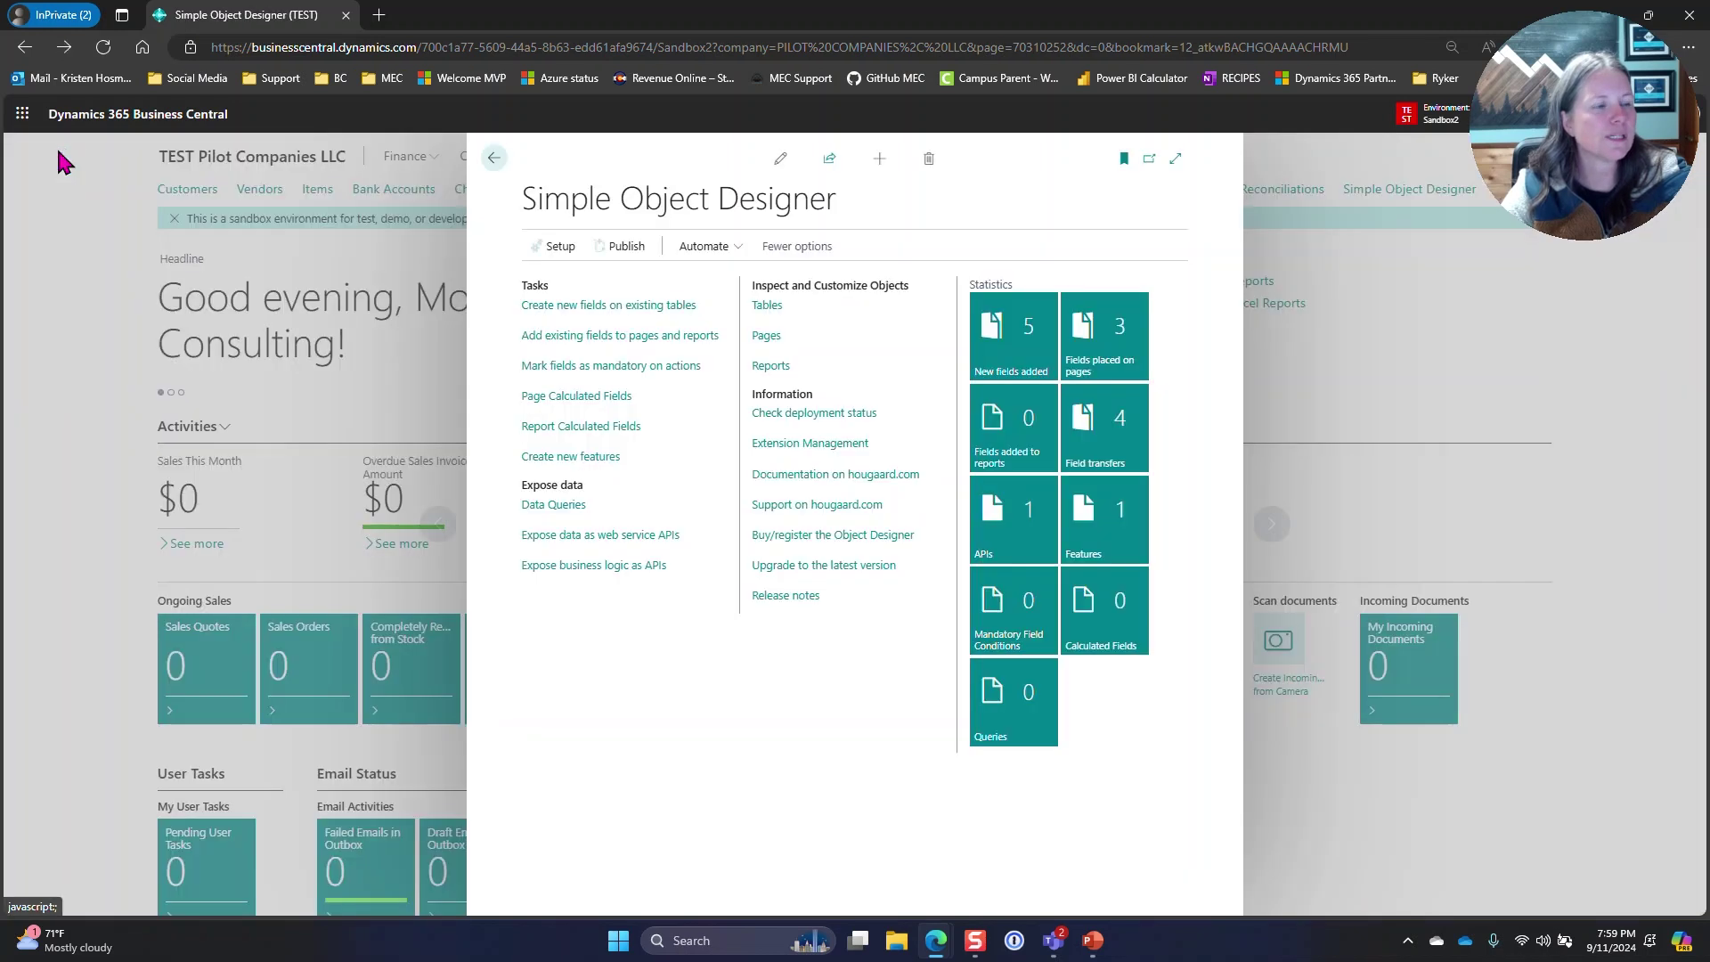
Start a purchase invoice for NCR Corporation with Vendor Invoice No. TEST1
click(494, 159)
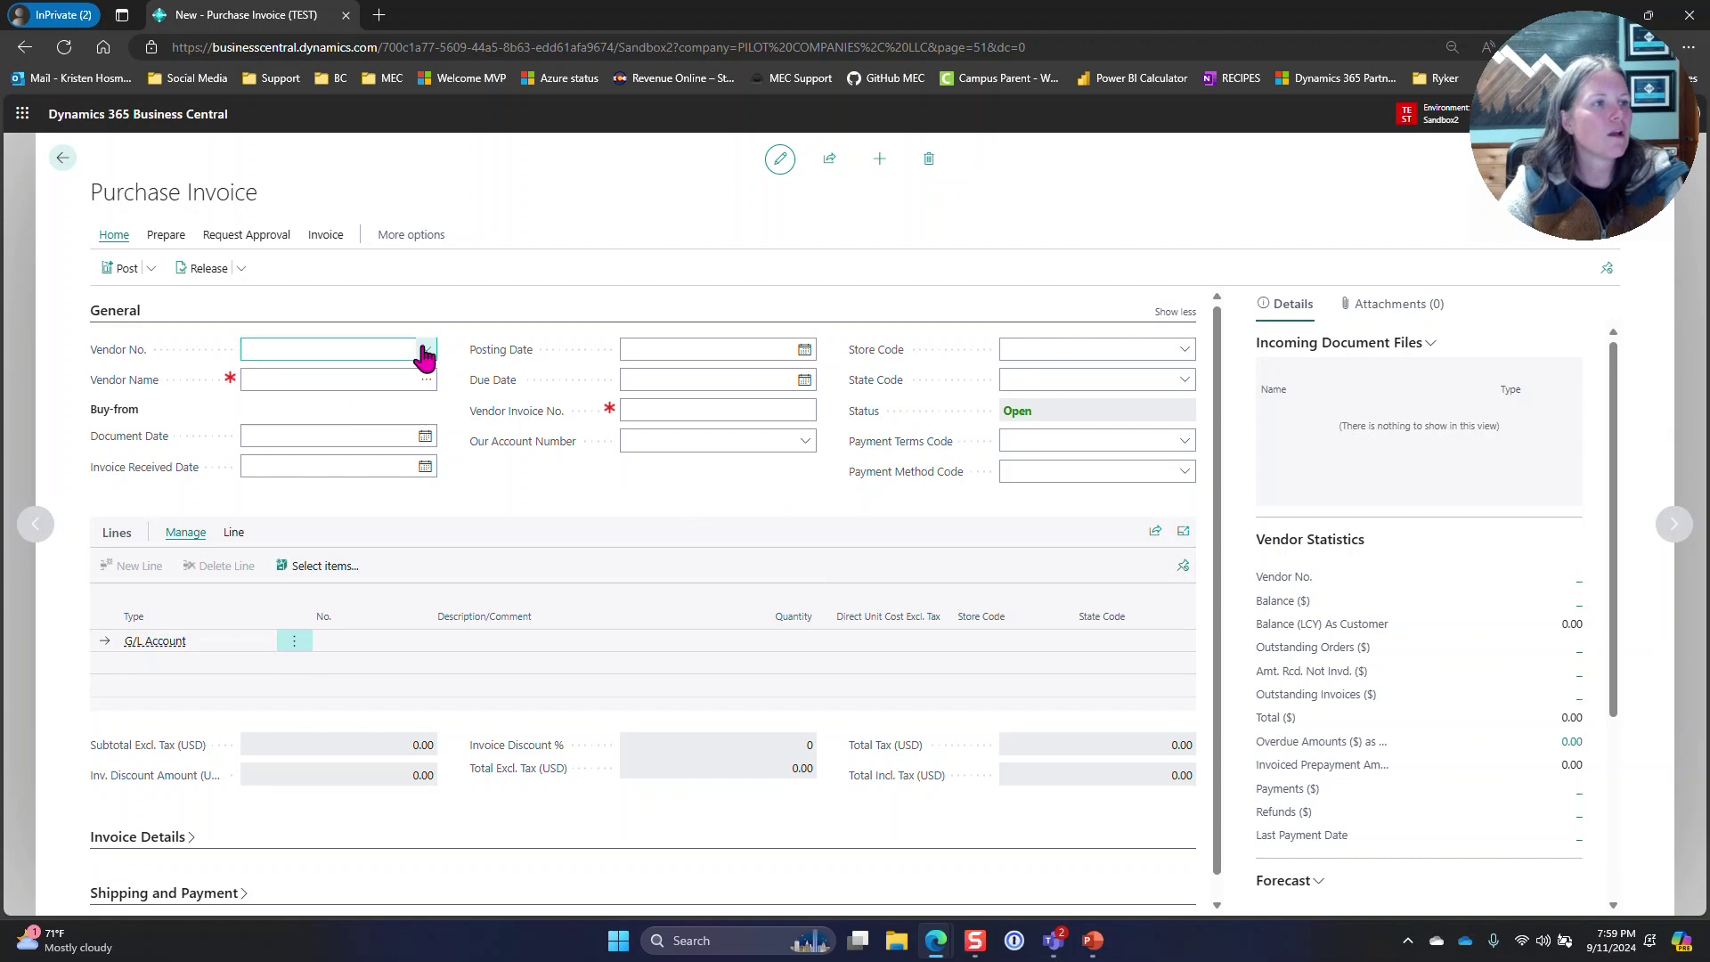
click(425, 353)
click(283, 418)
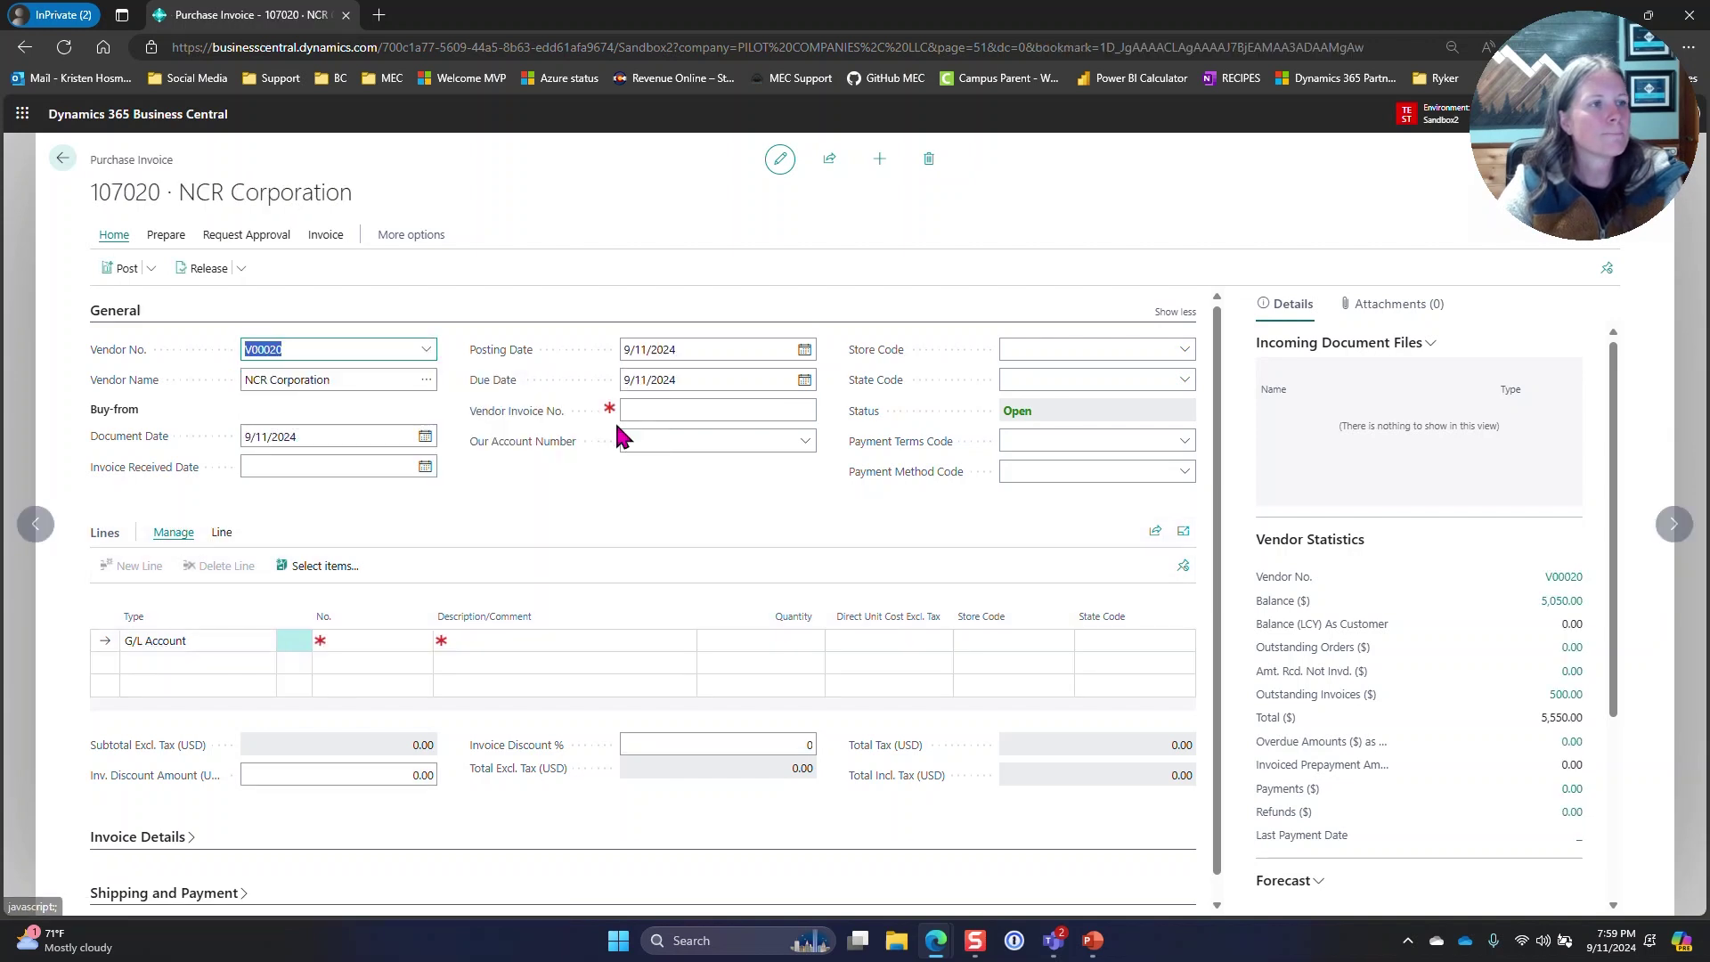
click(691, 412)
text(te)
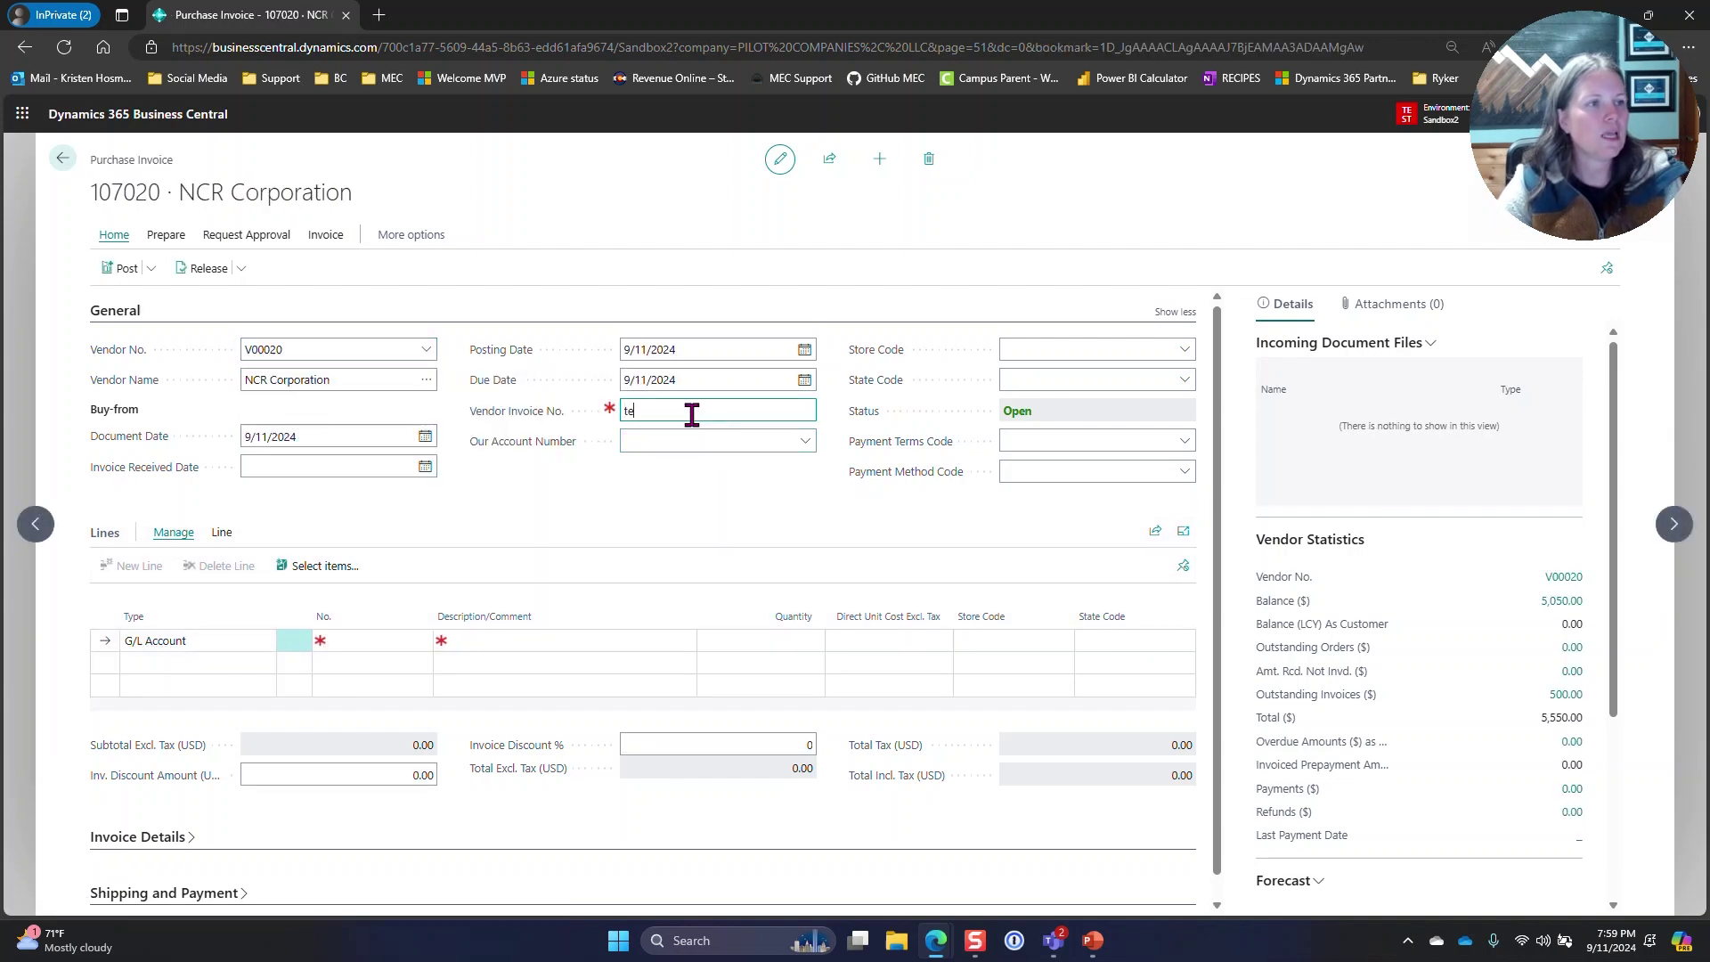
text(st1)
key(Tab)
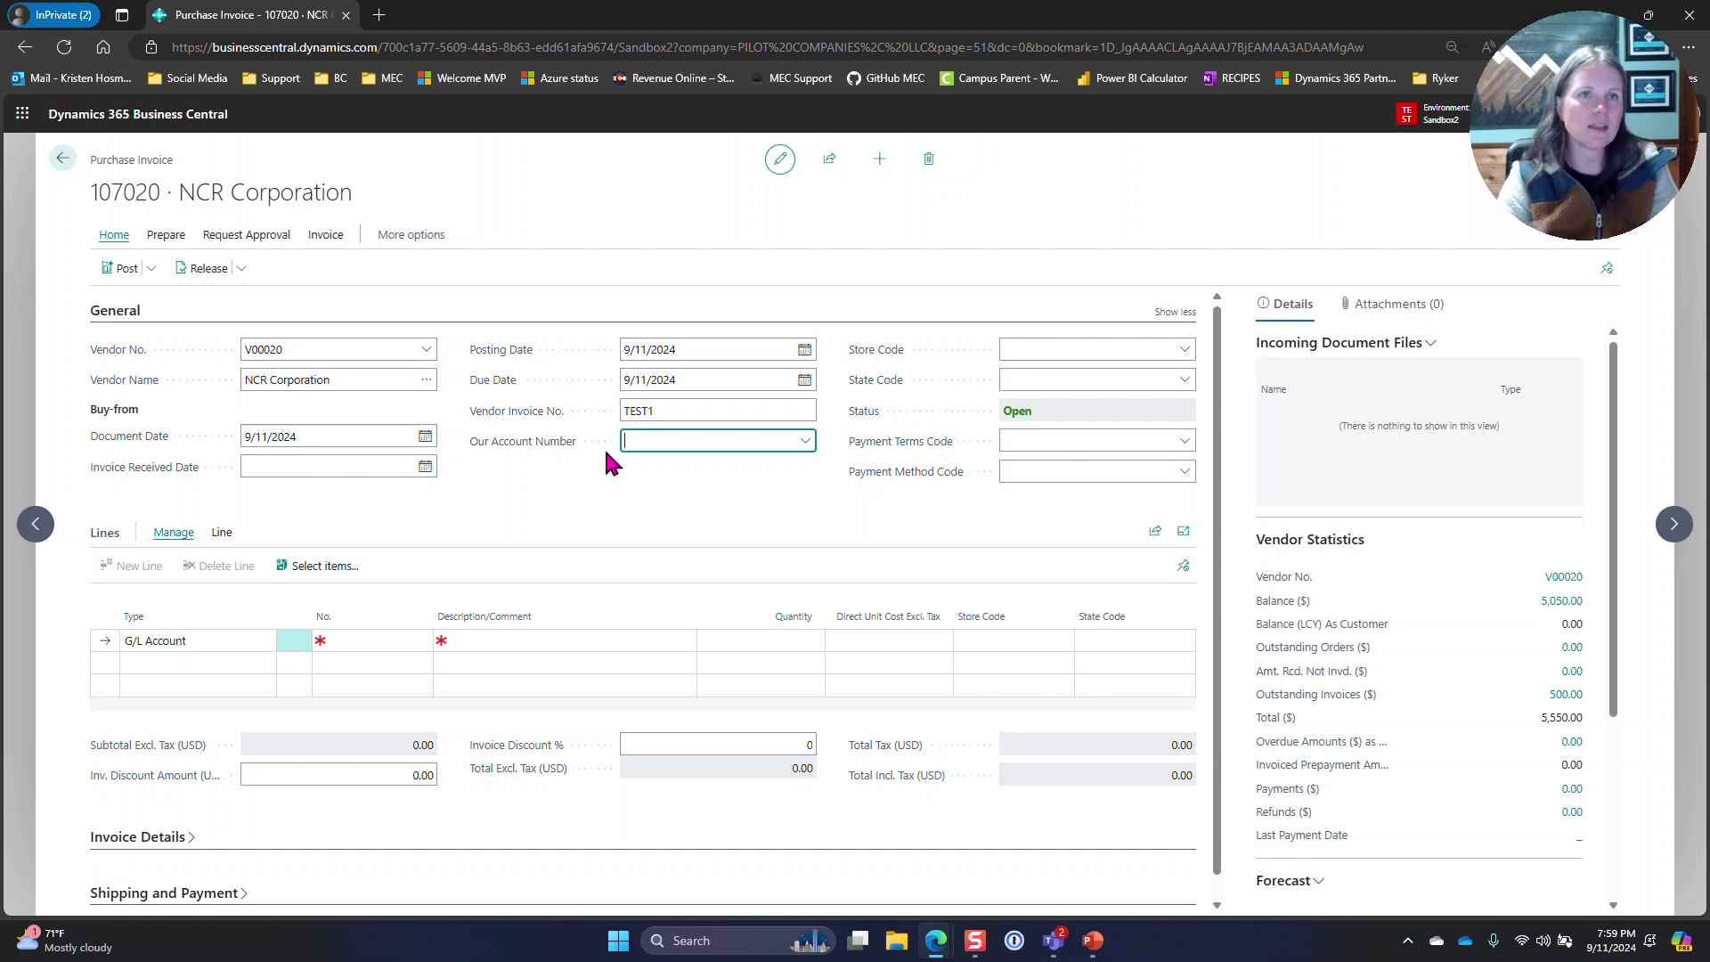
Choose Our Account Number 12345, filling store 0001 and state TN
click(805, 442)
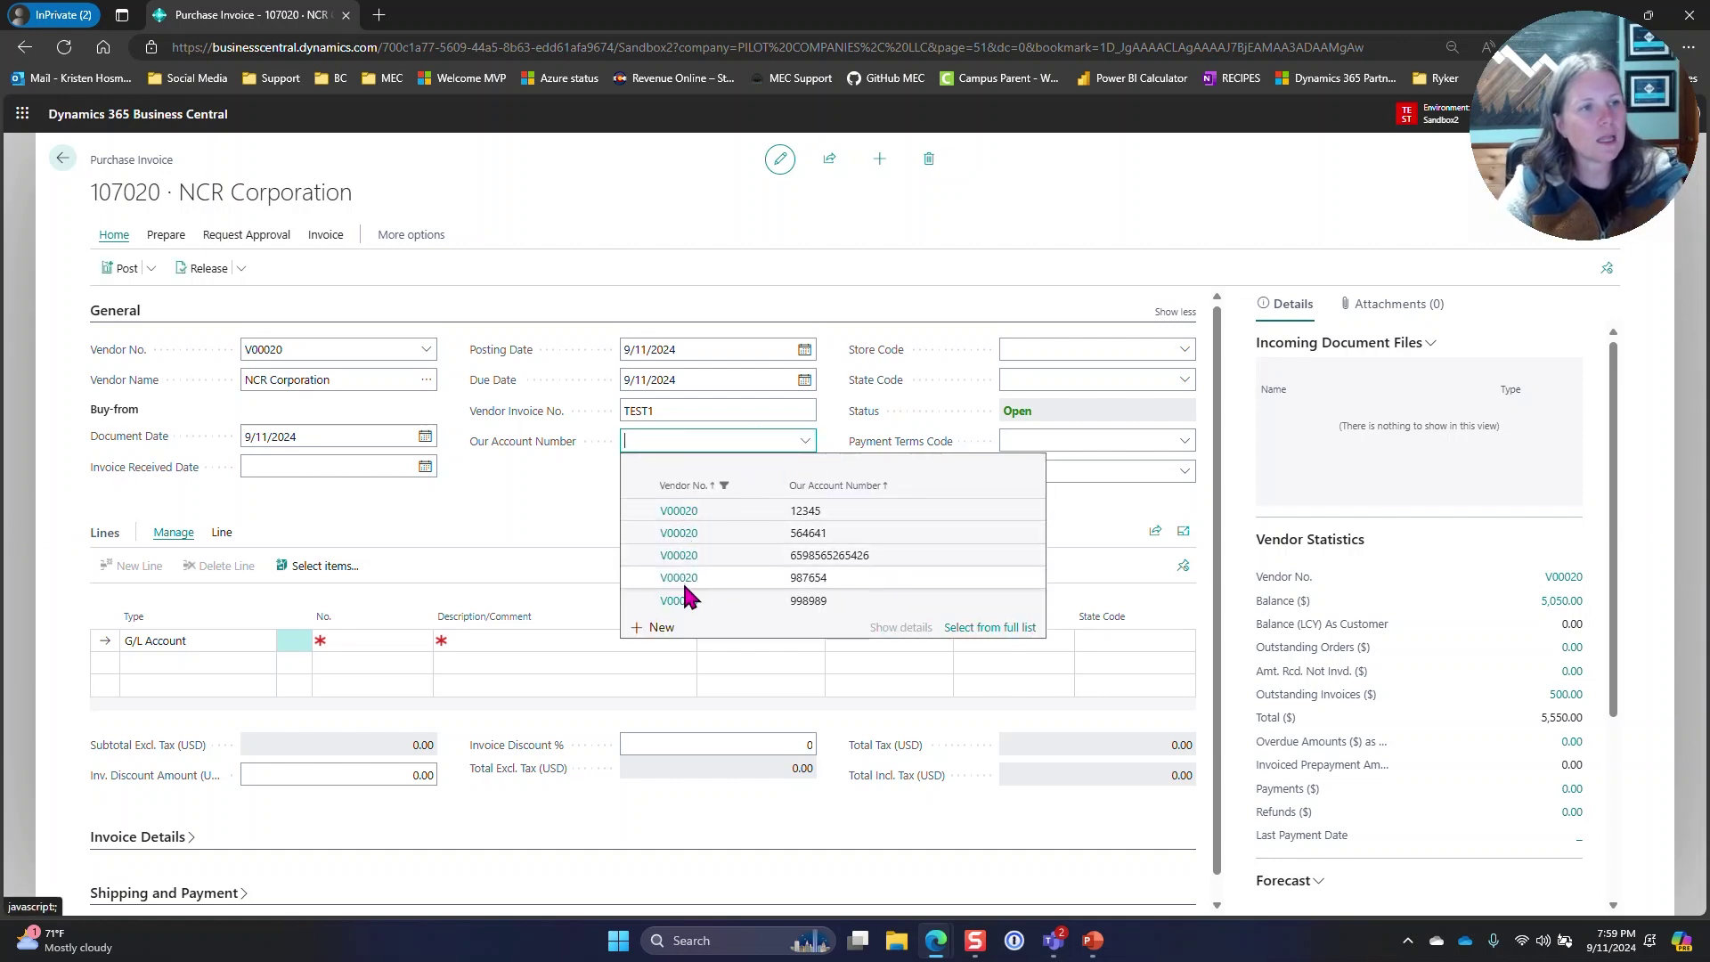
click(679, 513)
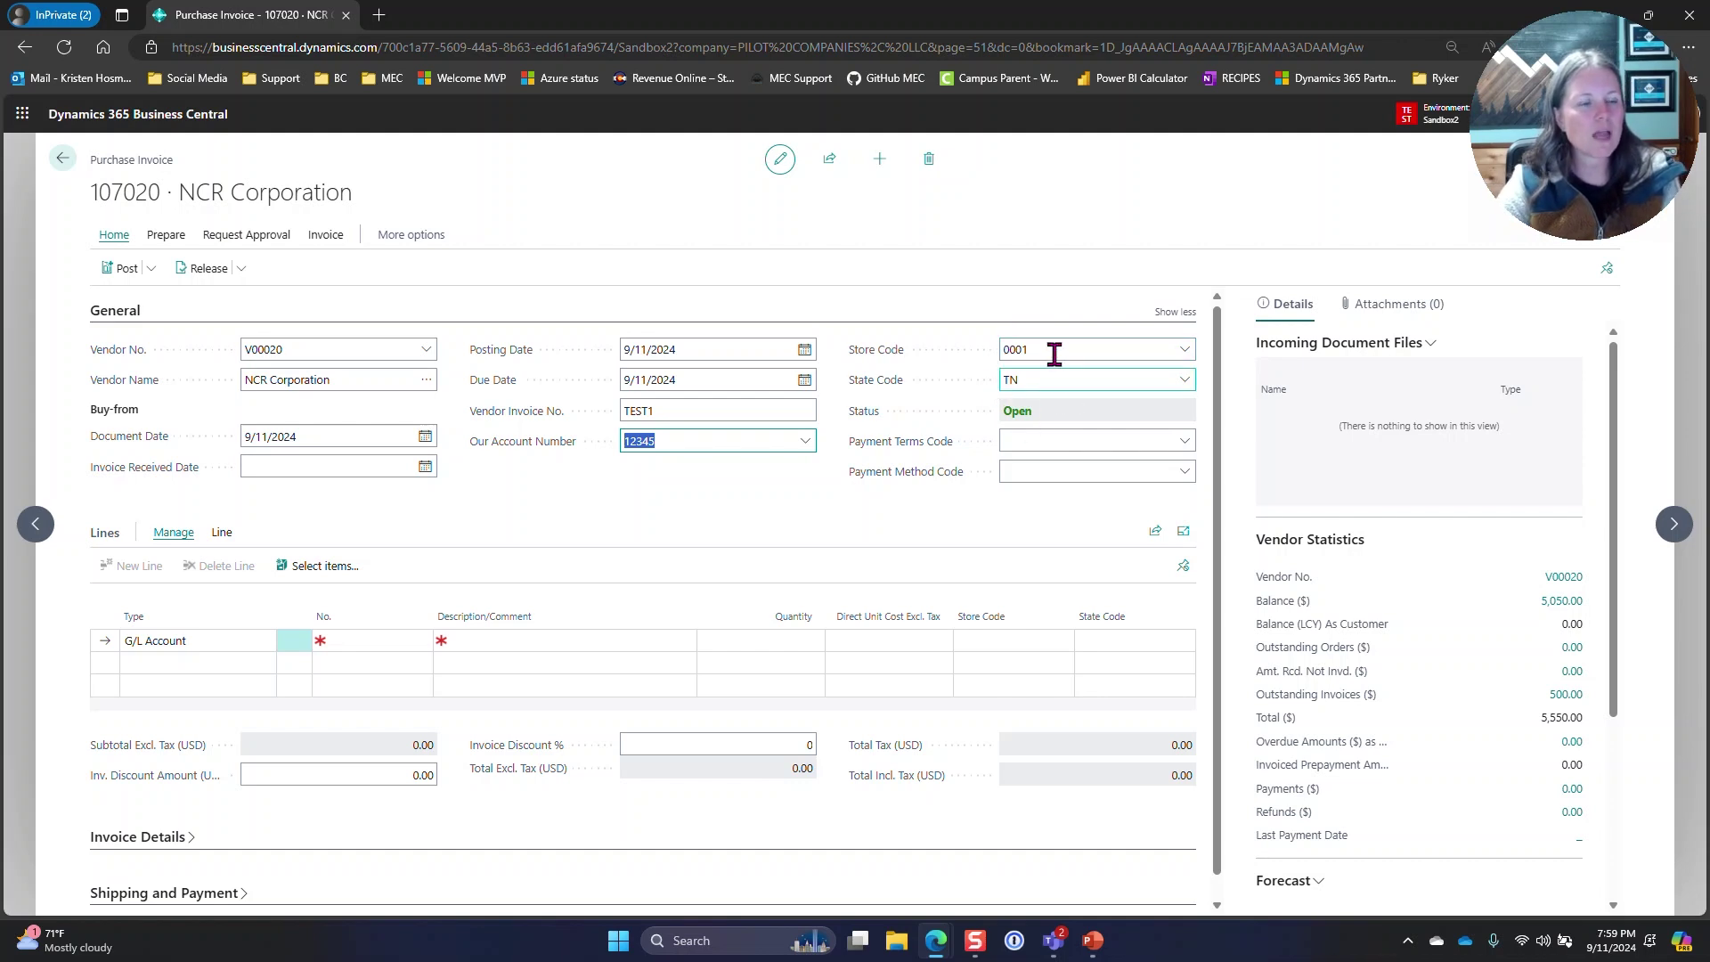
click(374, 637)
Add a 62550 Telephone line with quantity 1 and unit cost 150.00, then verify the header codes
text(tele)
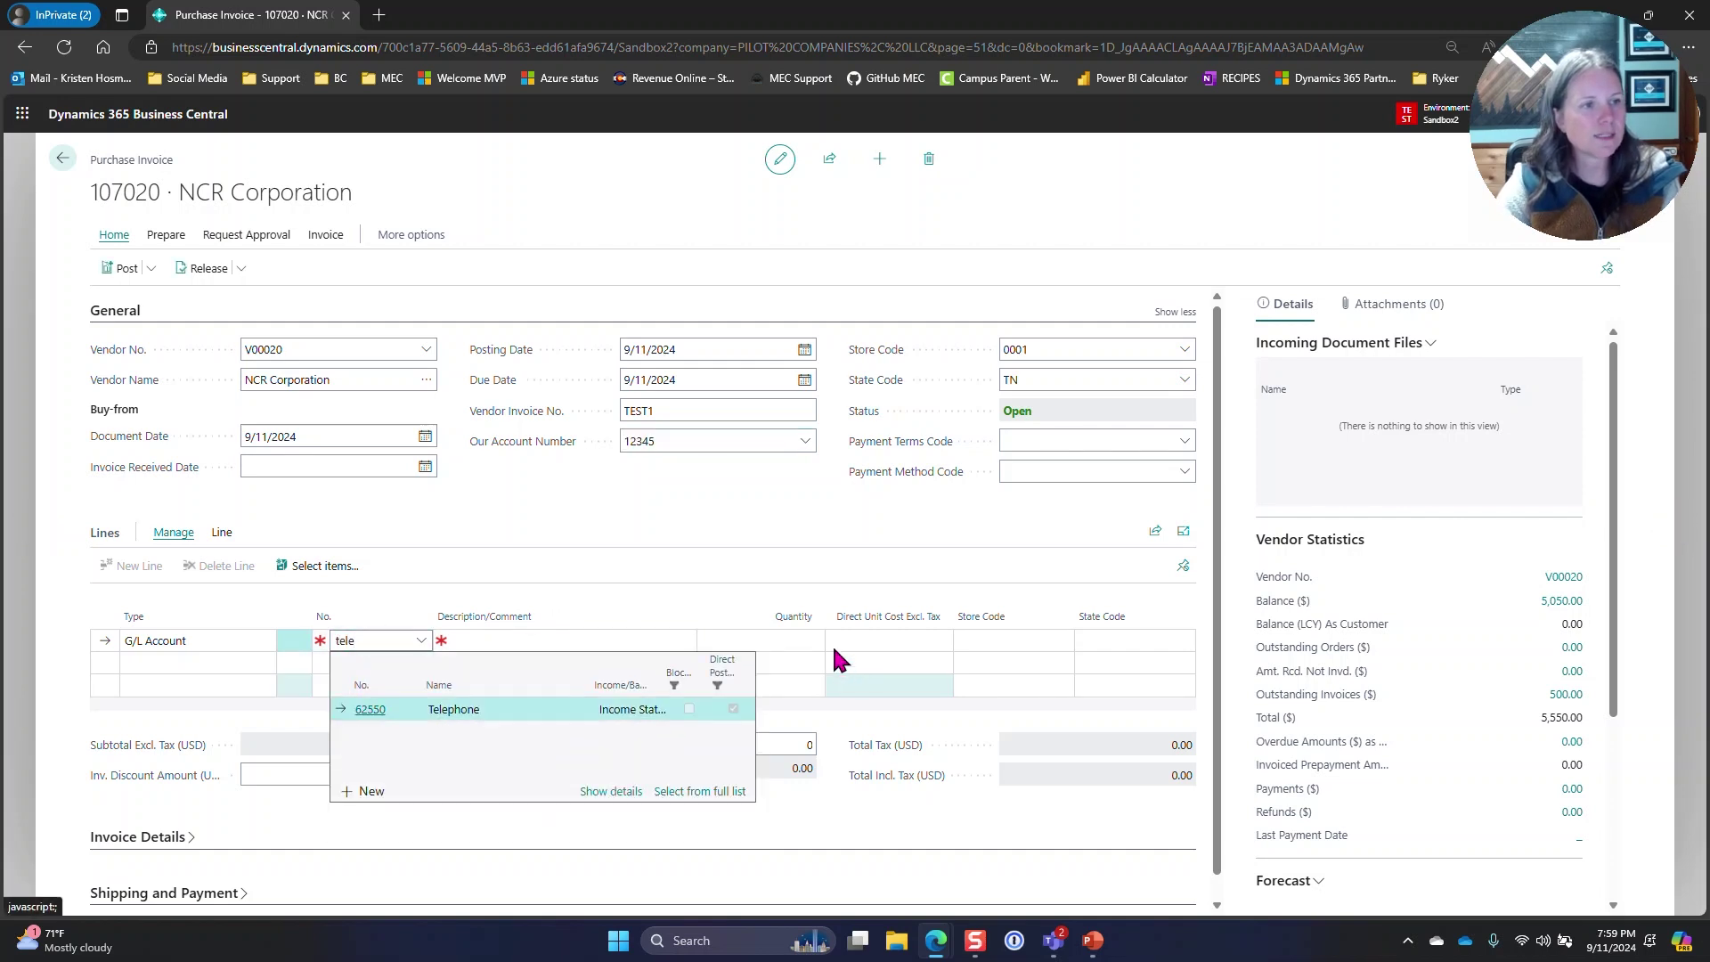
click(370, 710)
click(801, 640)
text(1)
key(Tab)
text(50)
key(Tab)
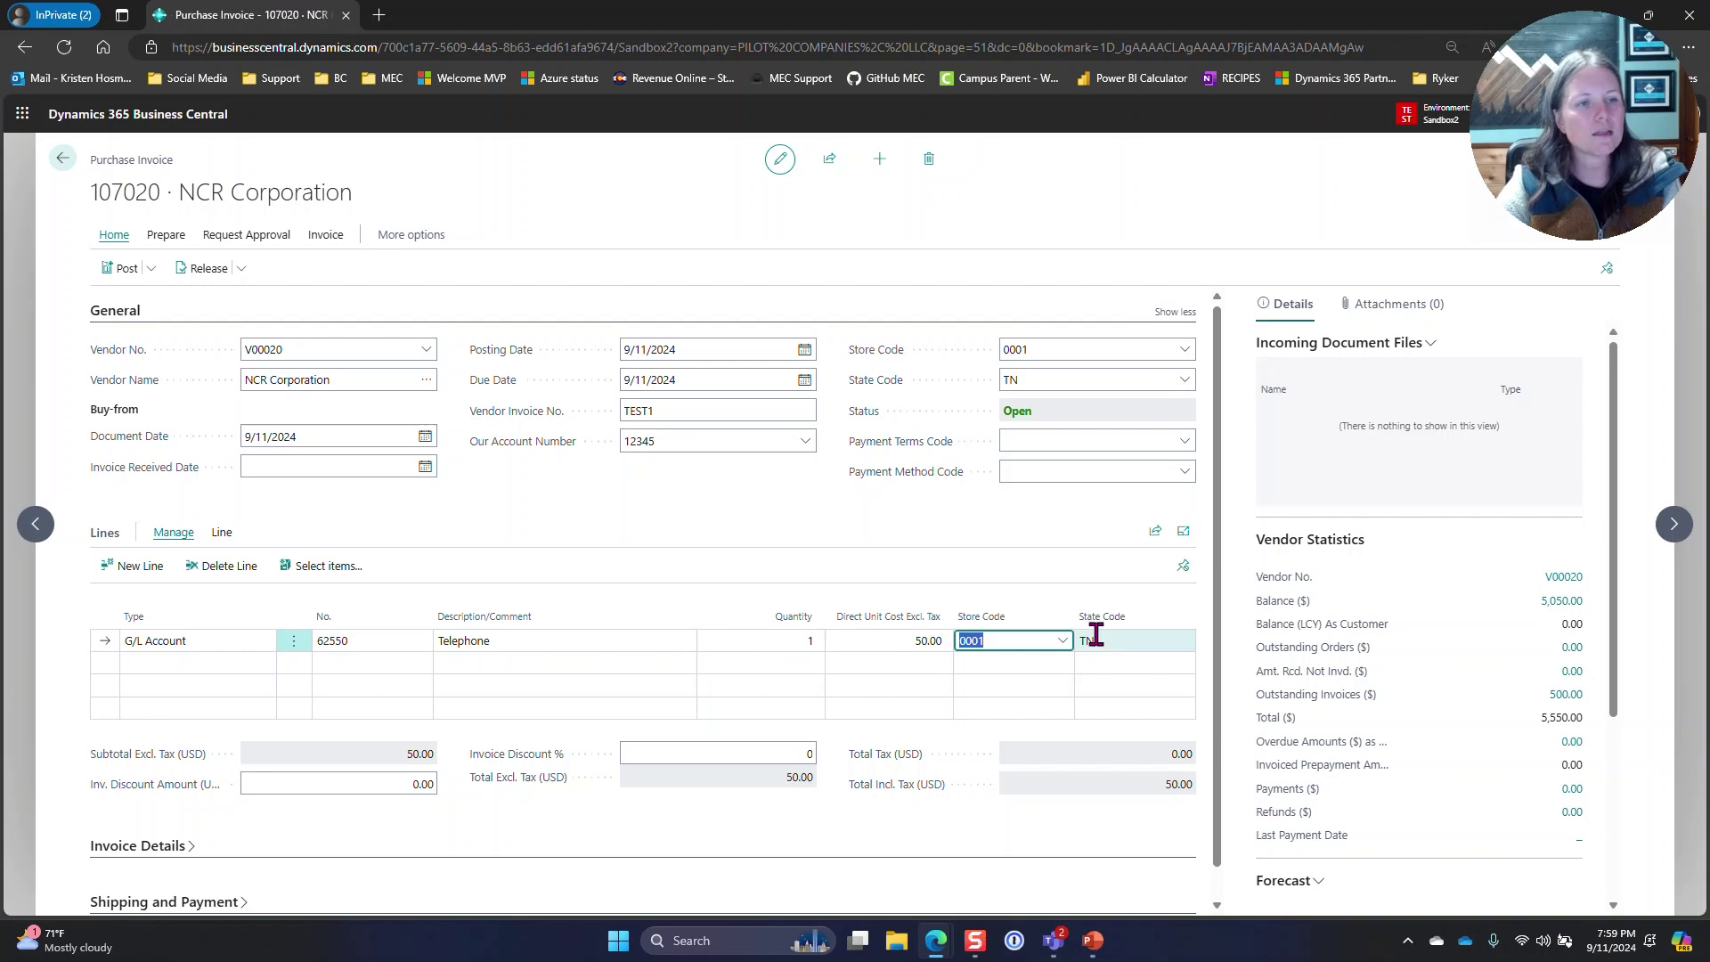
click(930, 641)
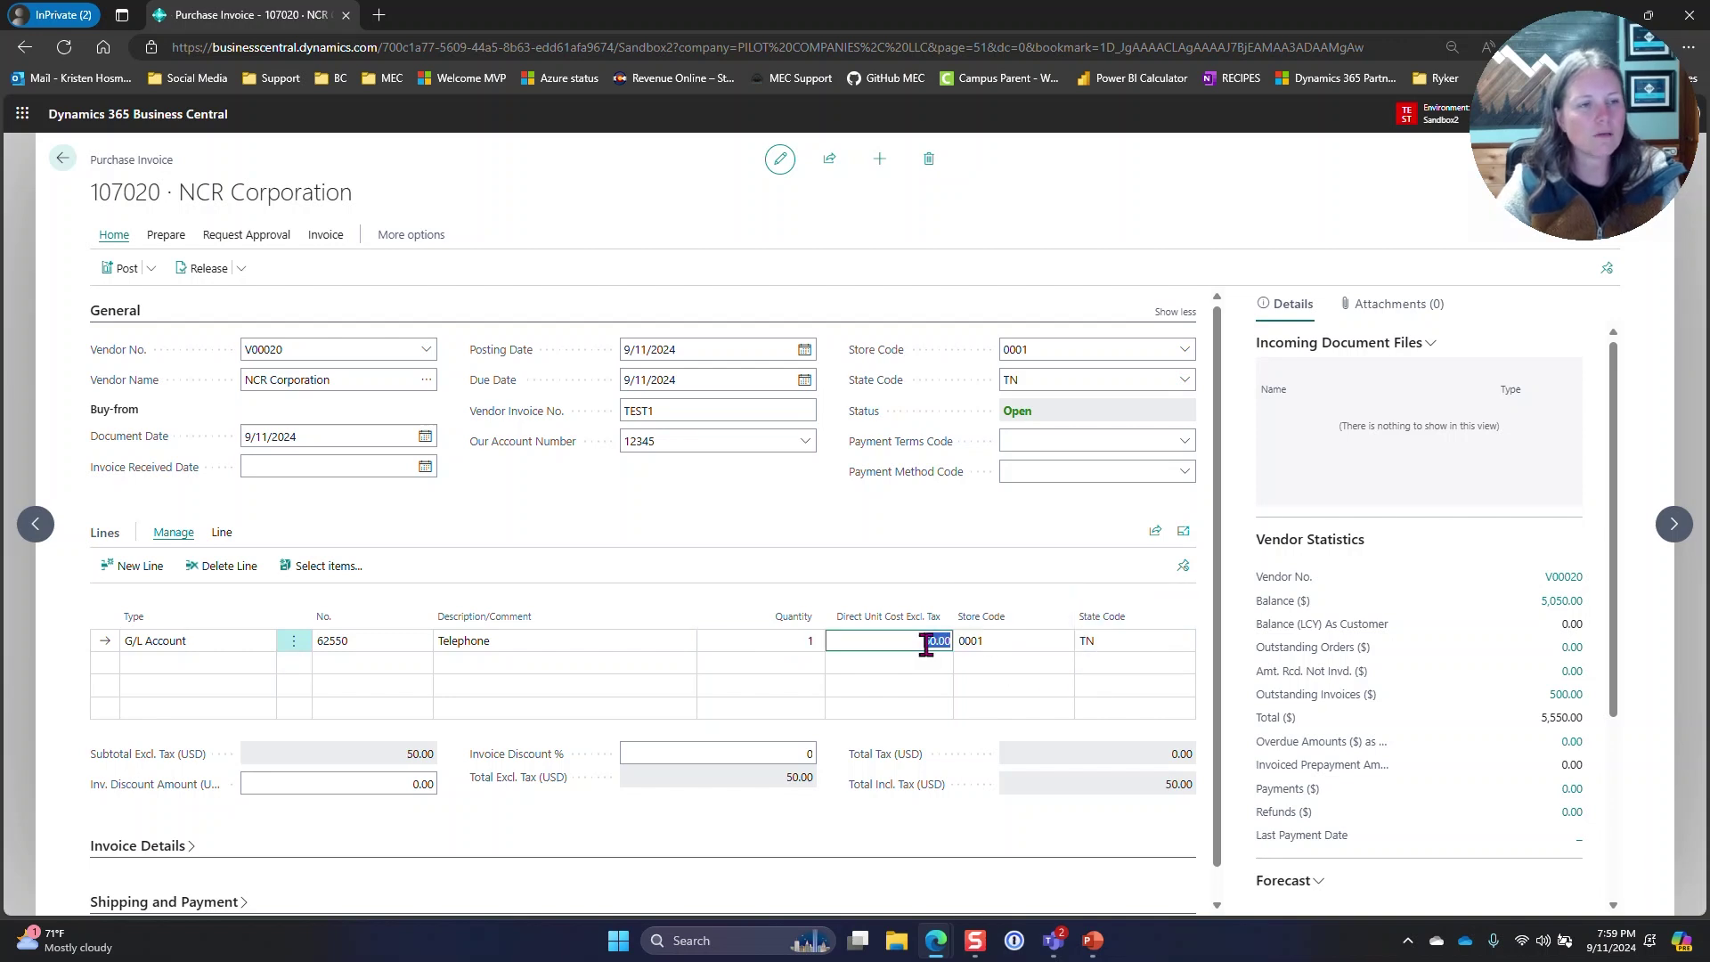
text(150)
key(Tab)
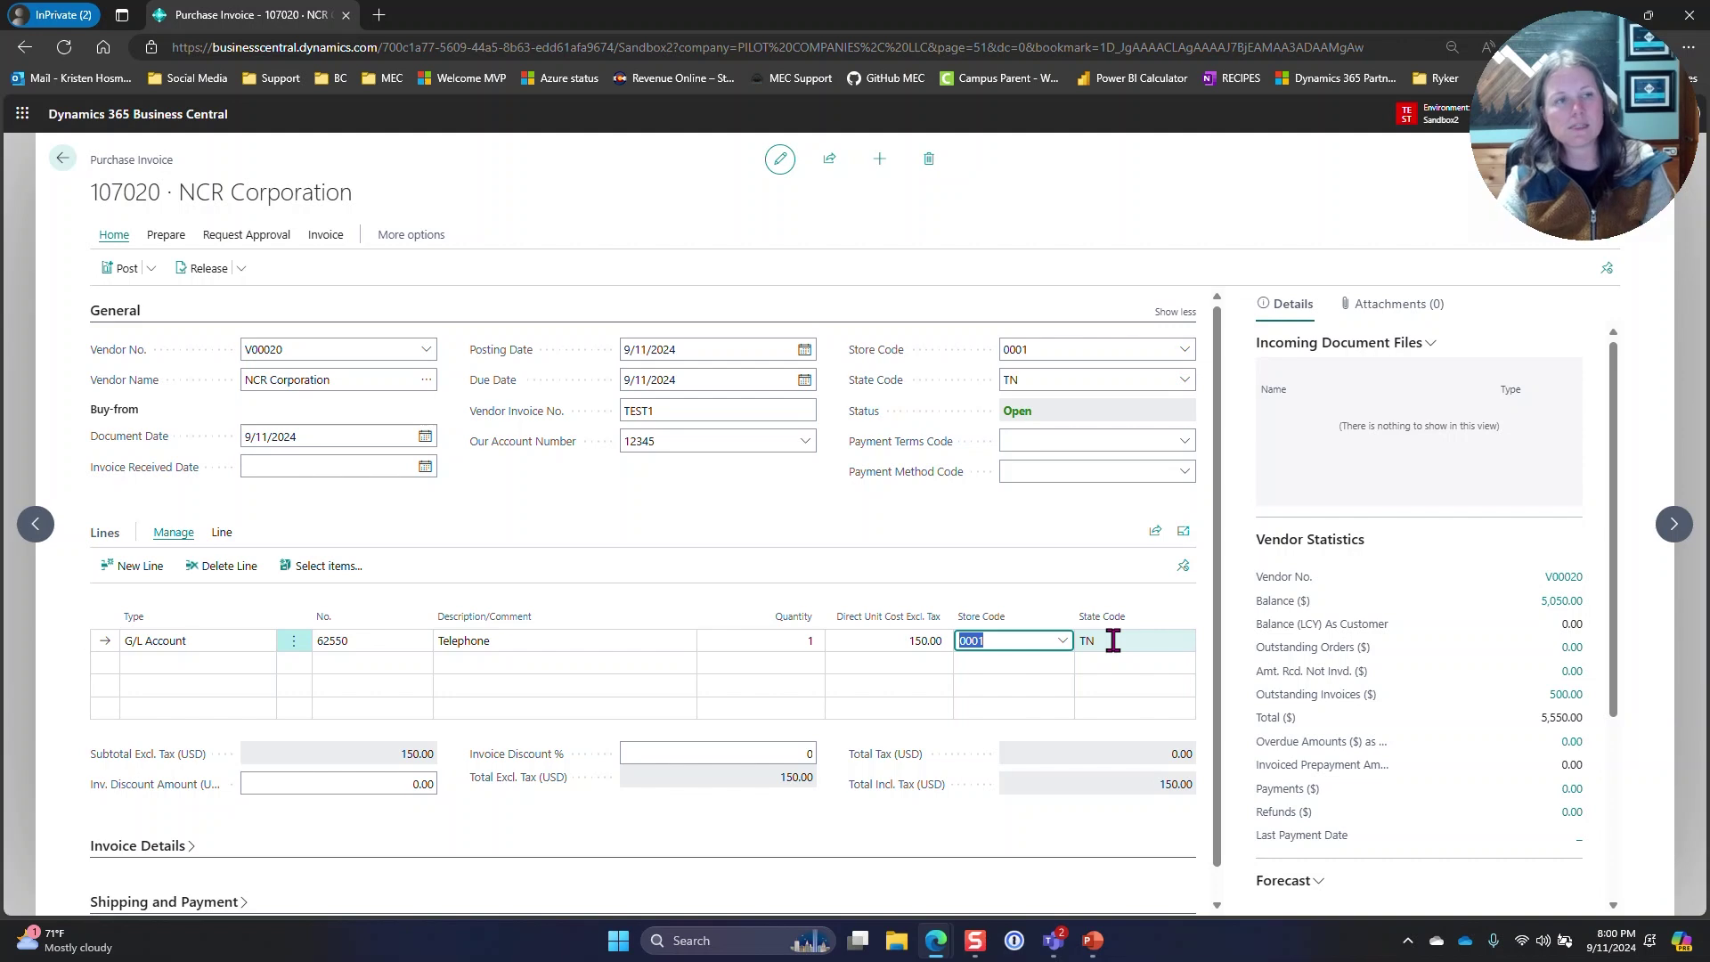
click(728, 441)
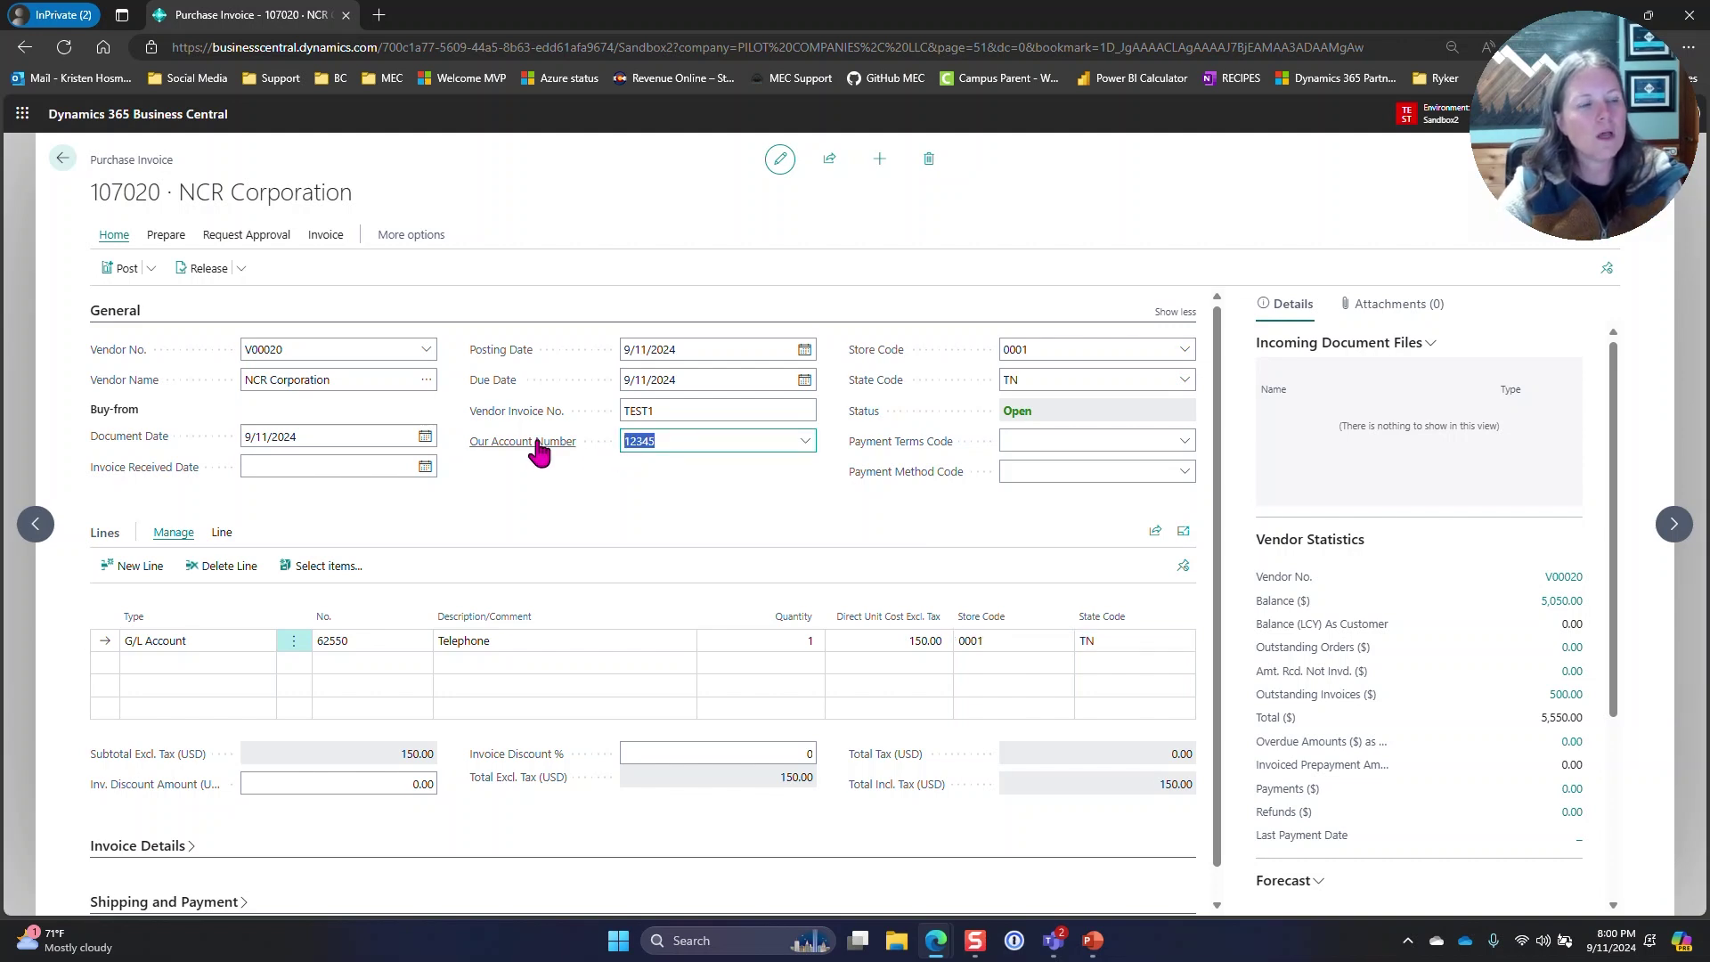
click(1066, 351)
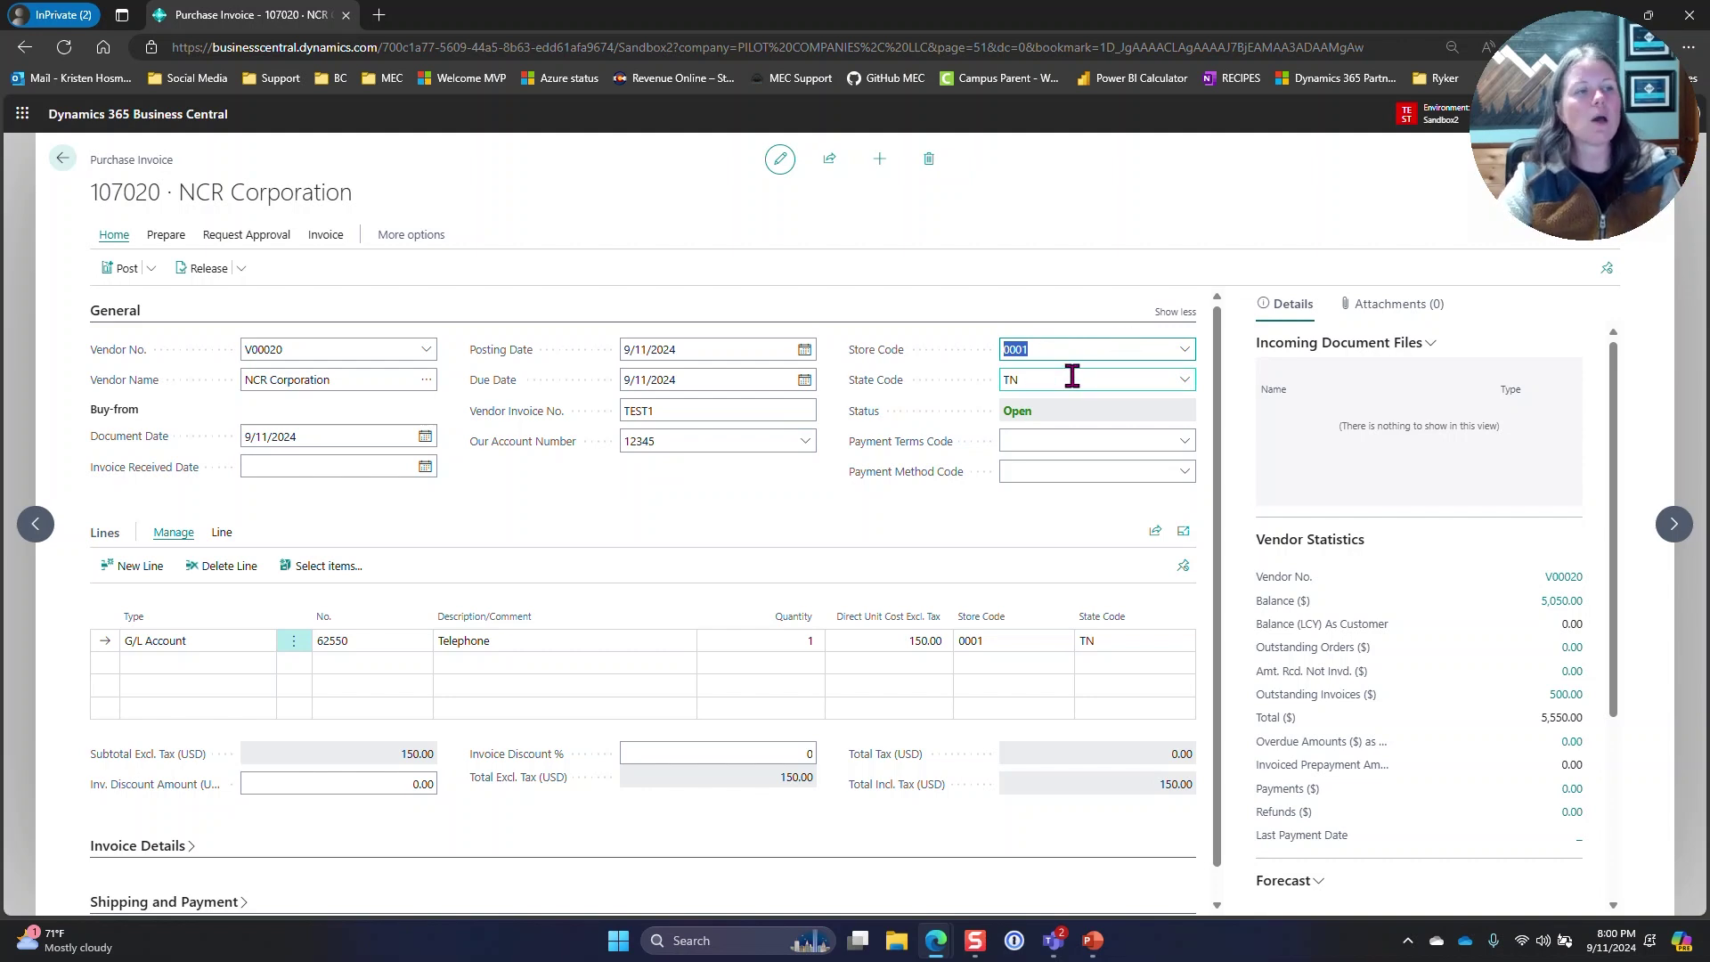
Post the invoice as 108007 without opening the posted invoice
click(121, 268)
click(927, 561)
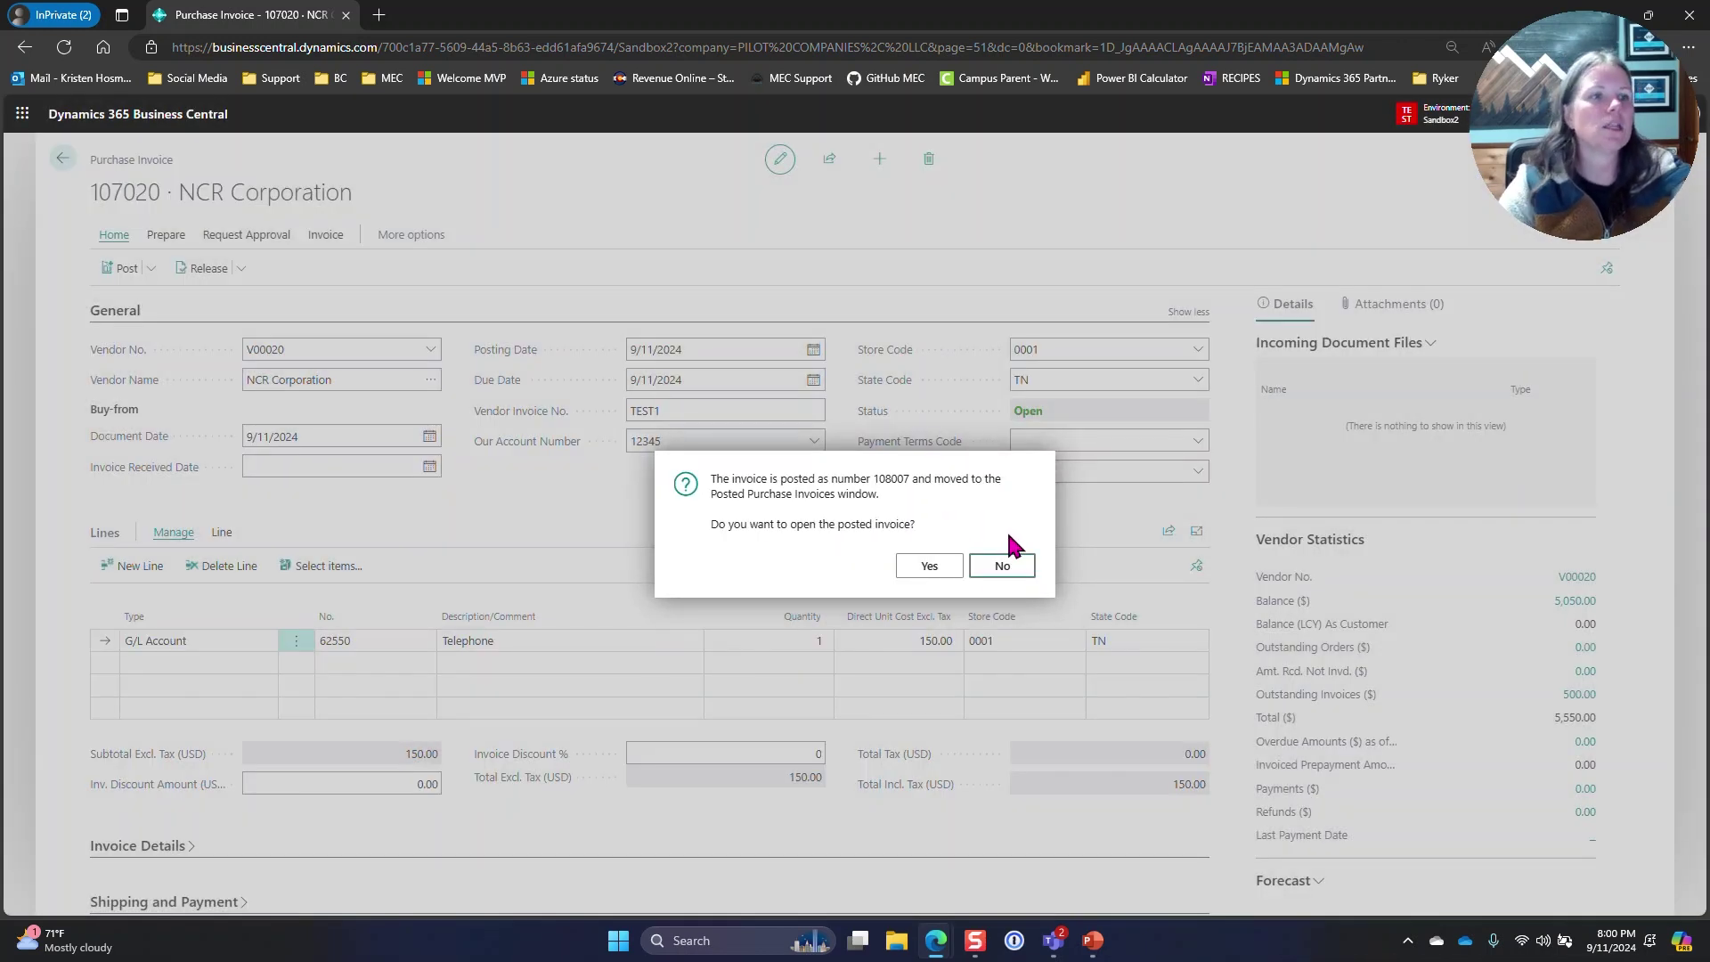
click(994, 567)
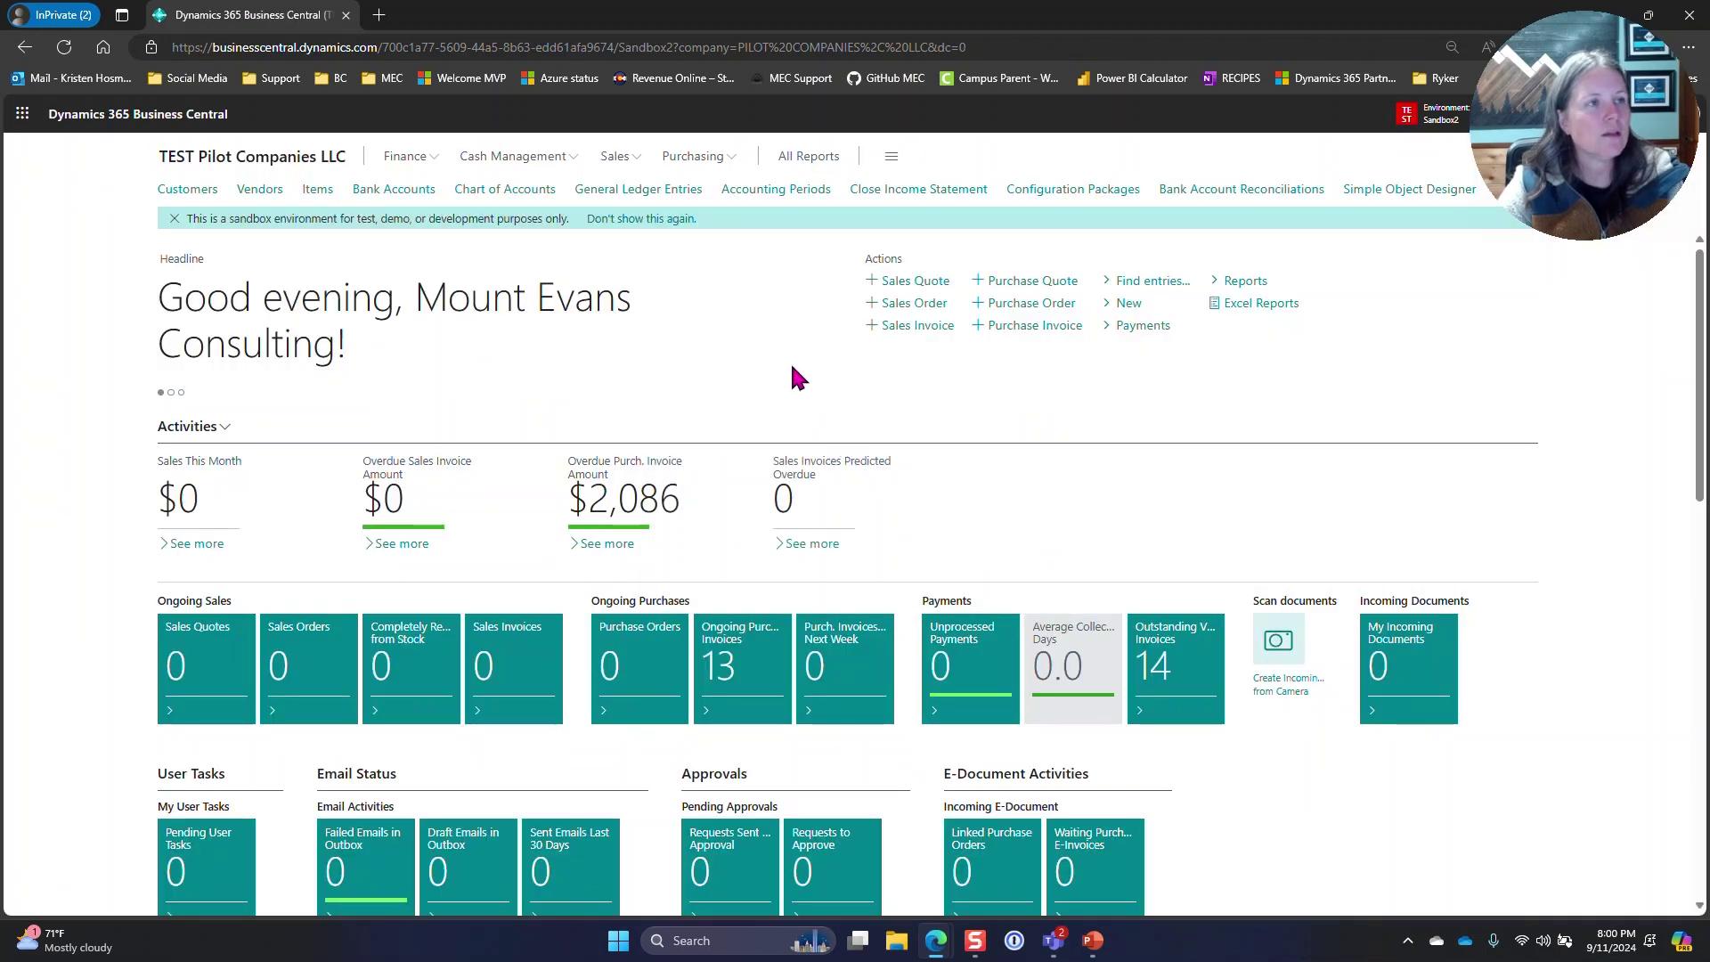
click(670, 191)
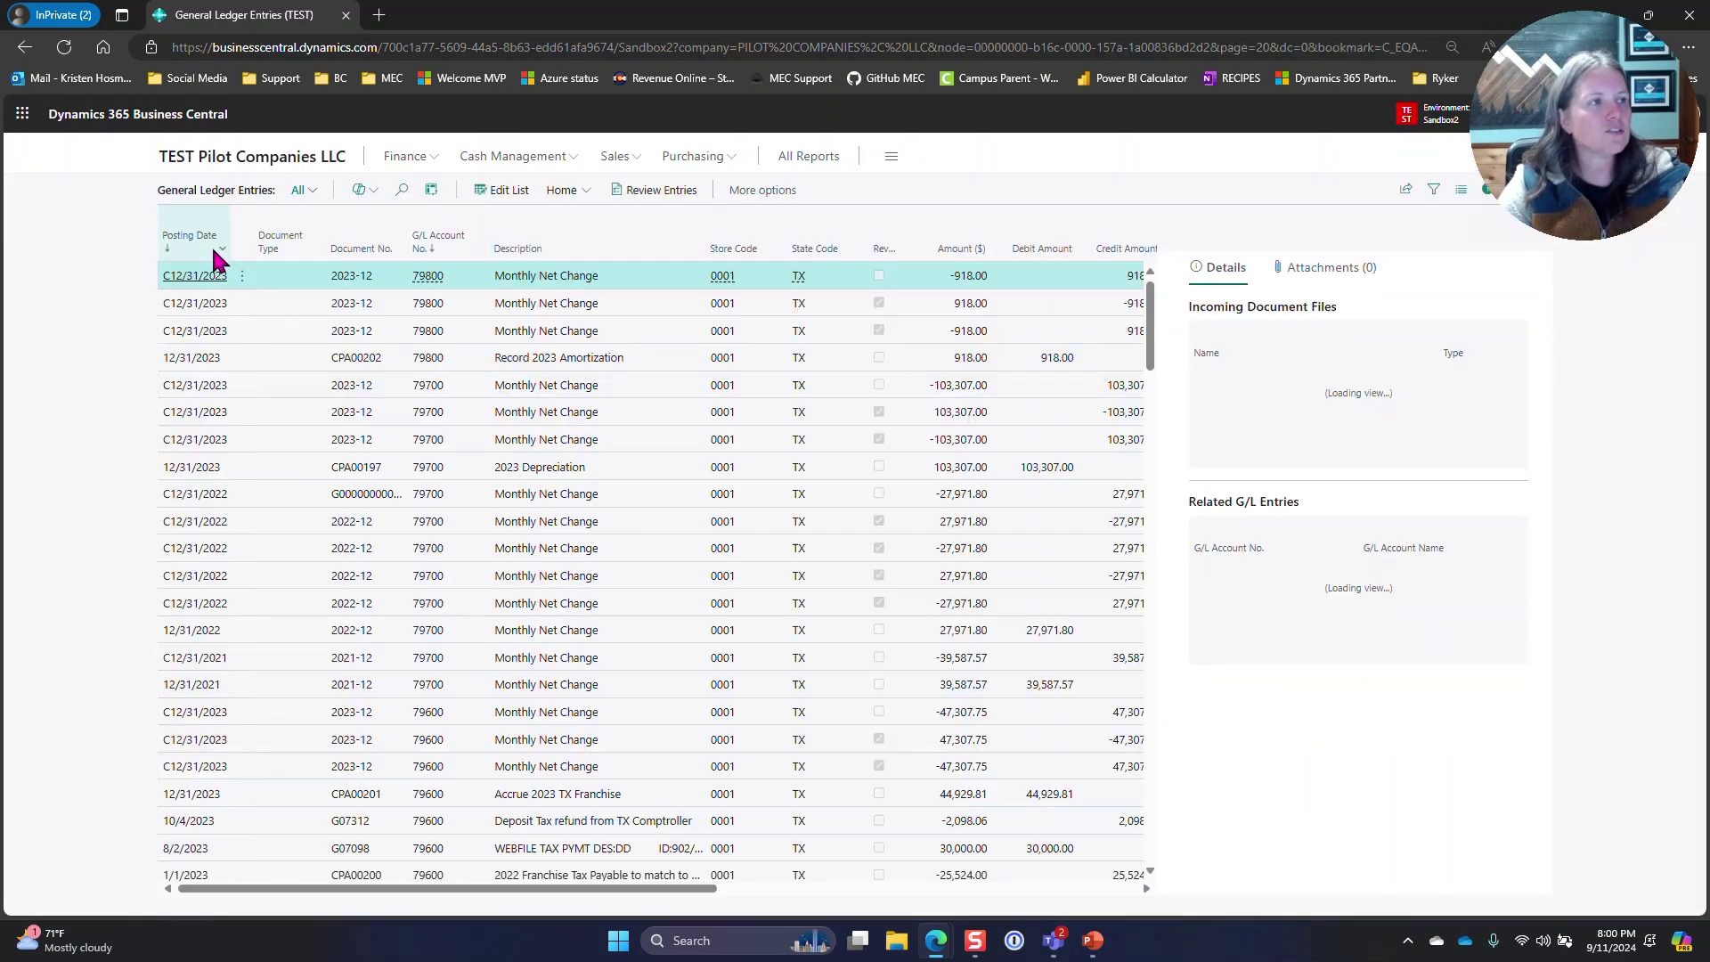
click(214, 254)
click(191, 334)
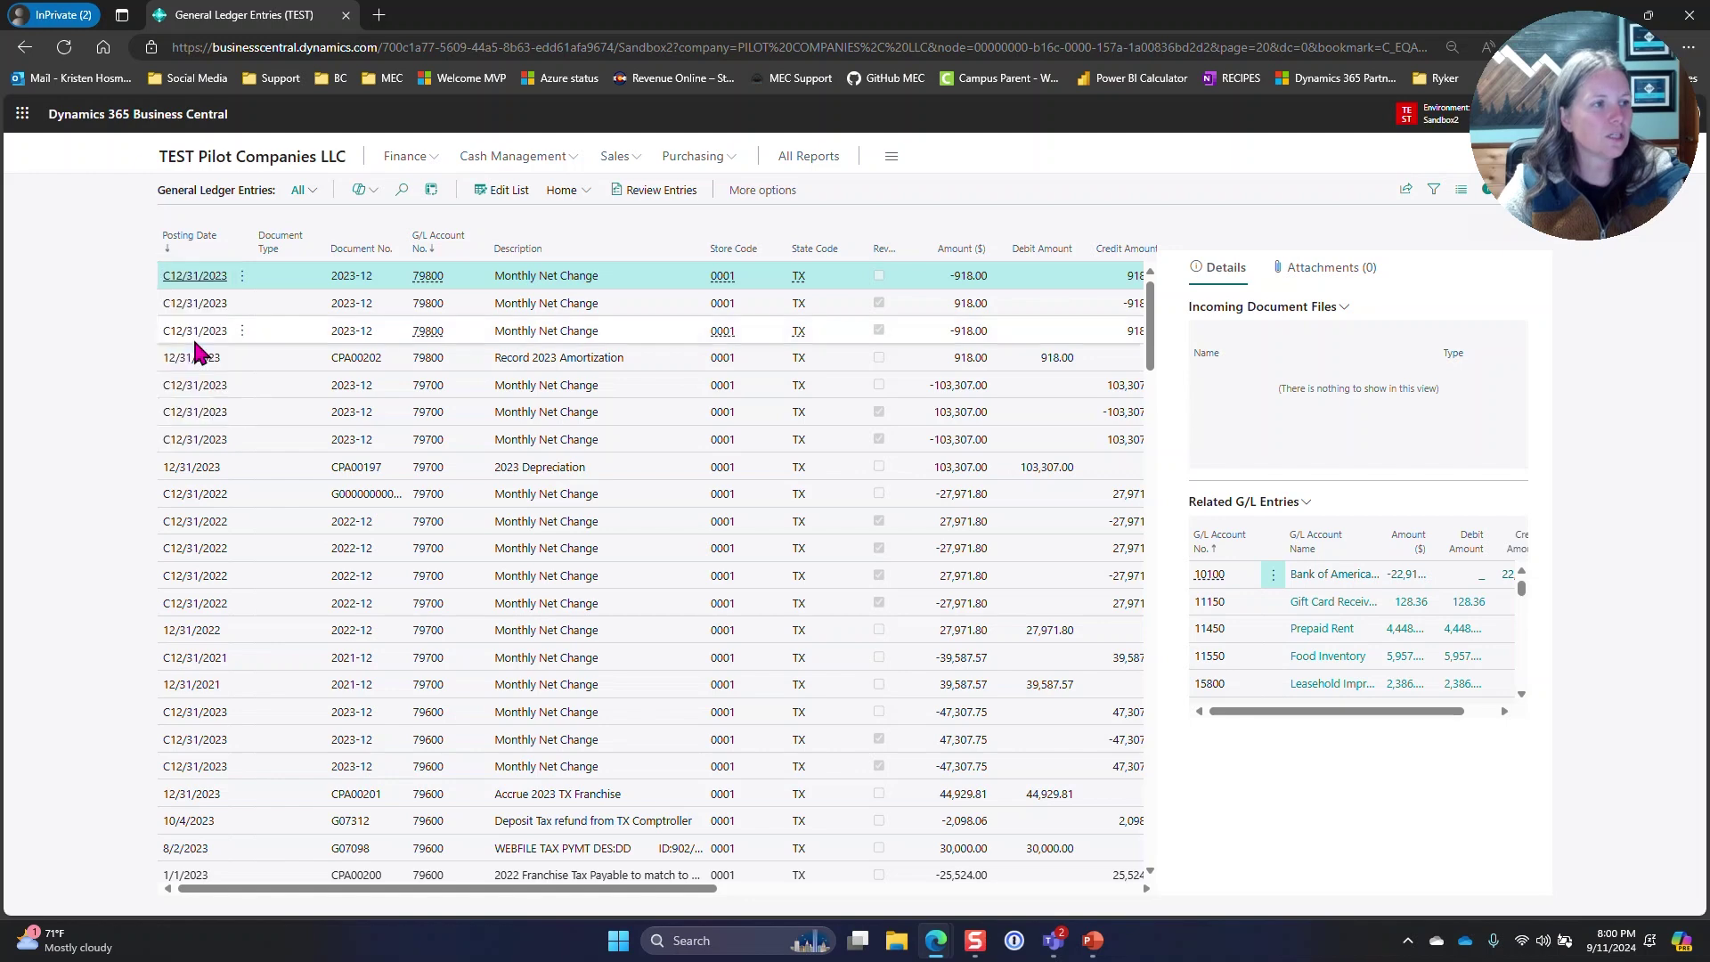
text(t)
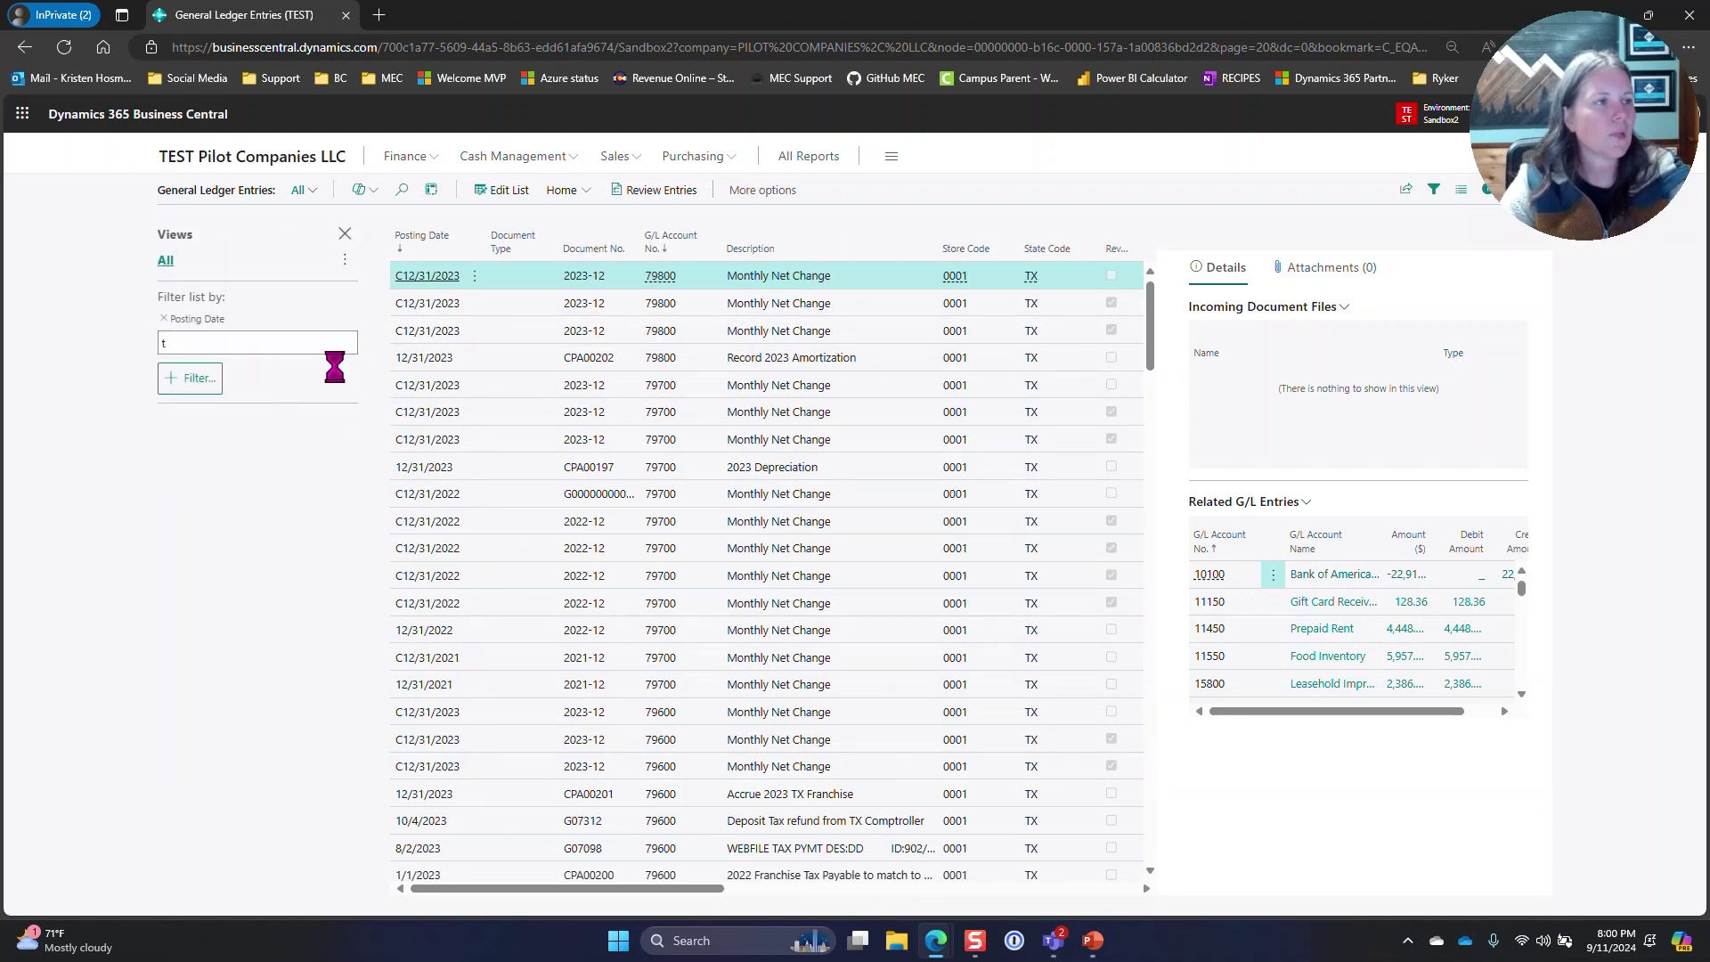
click(344, 233)
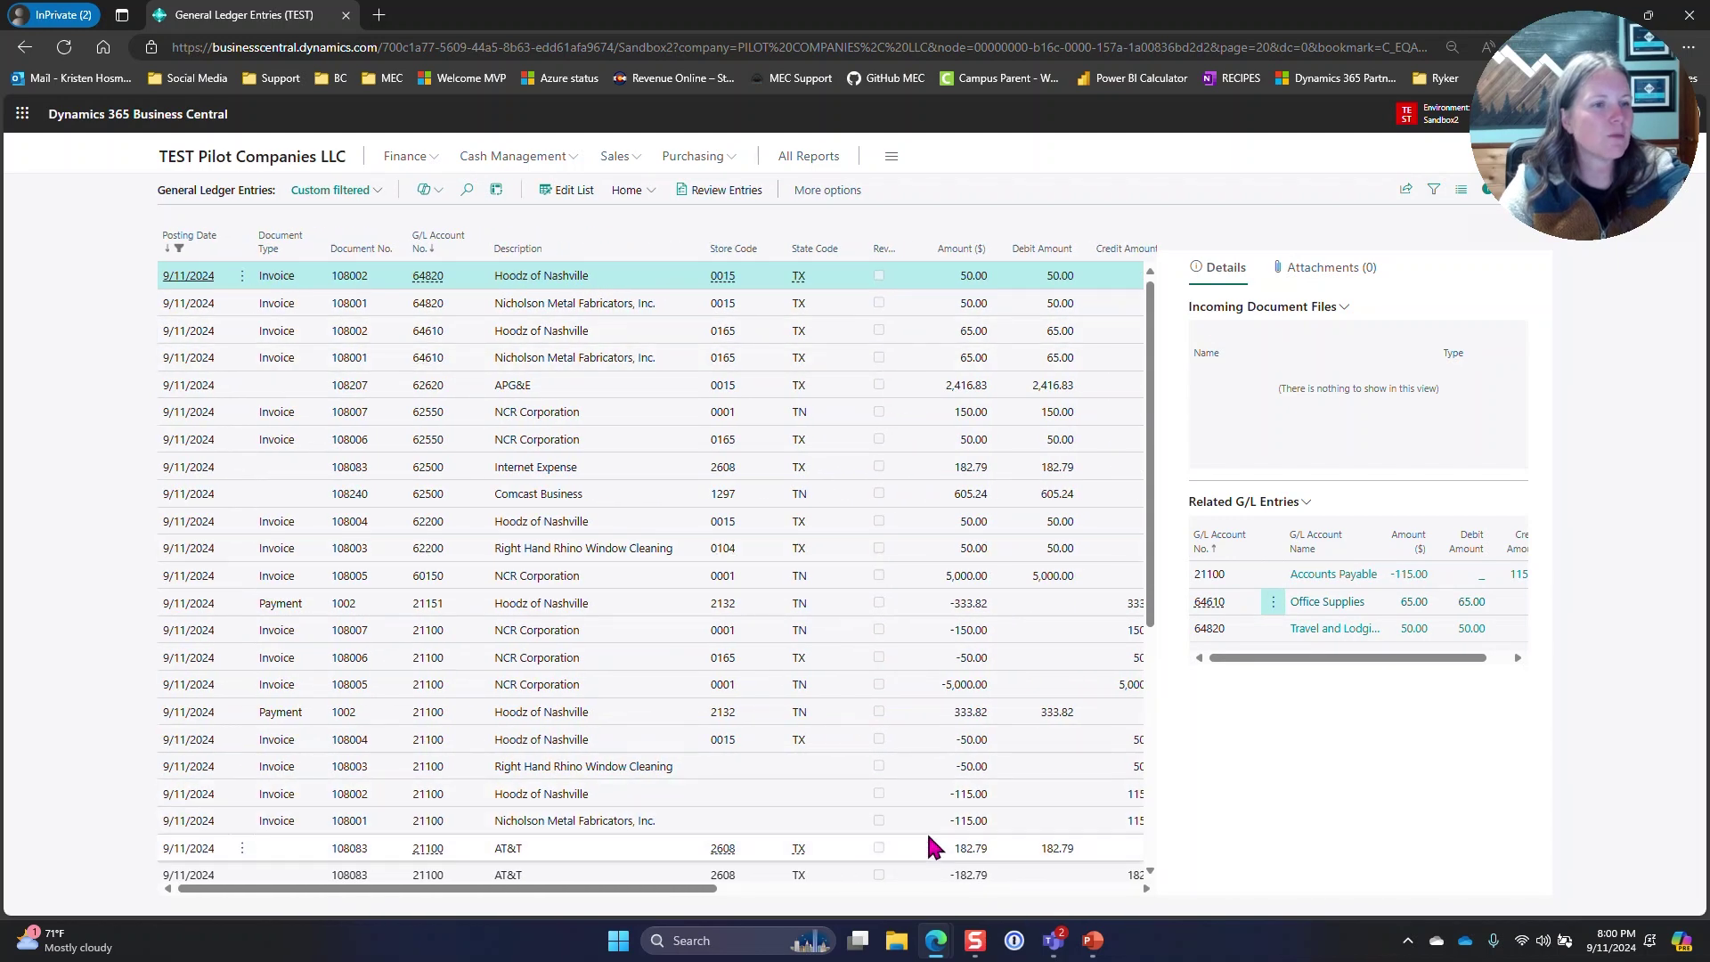
click(366, 255)
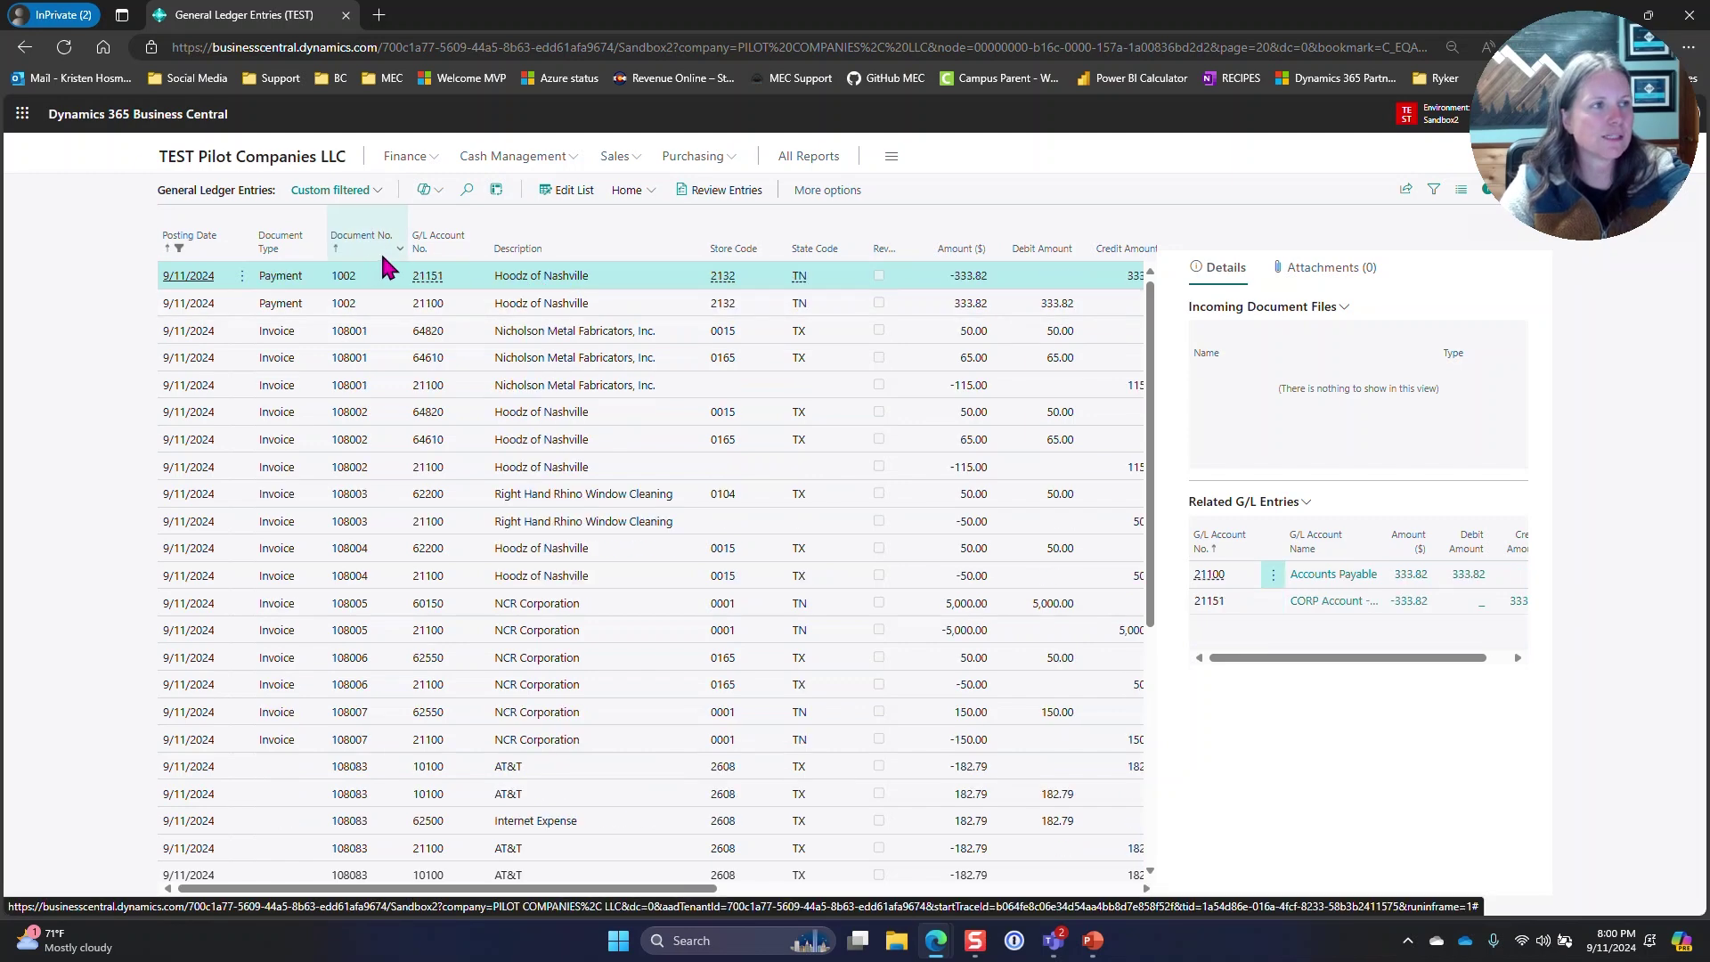
key(Page_Down)
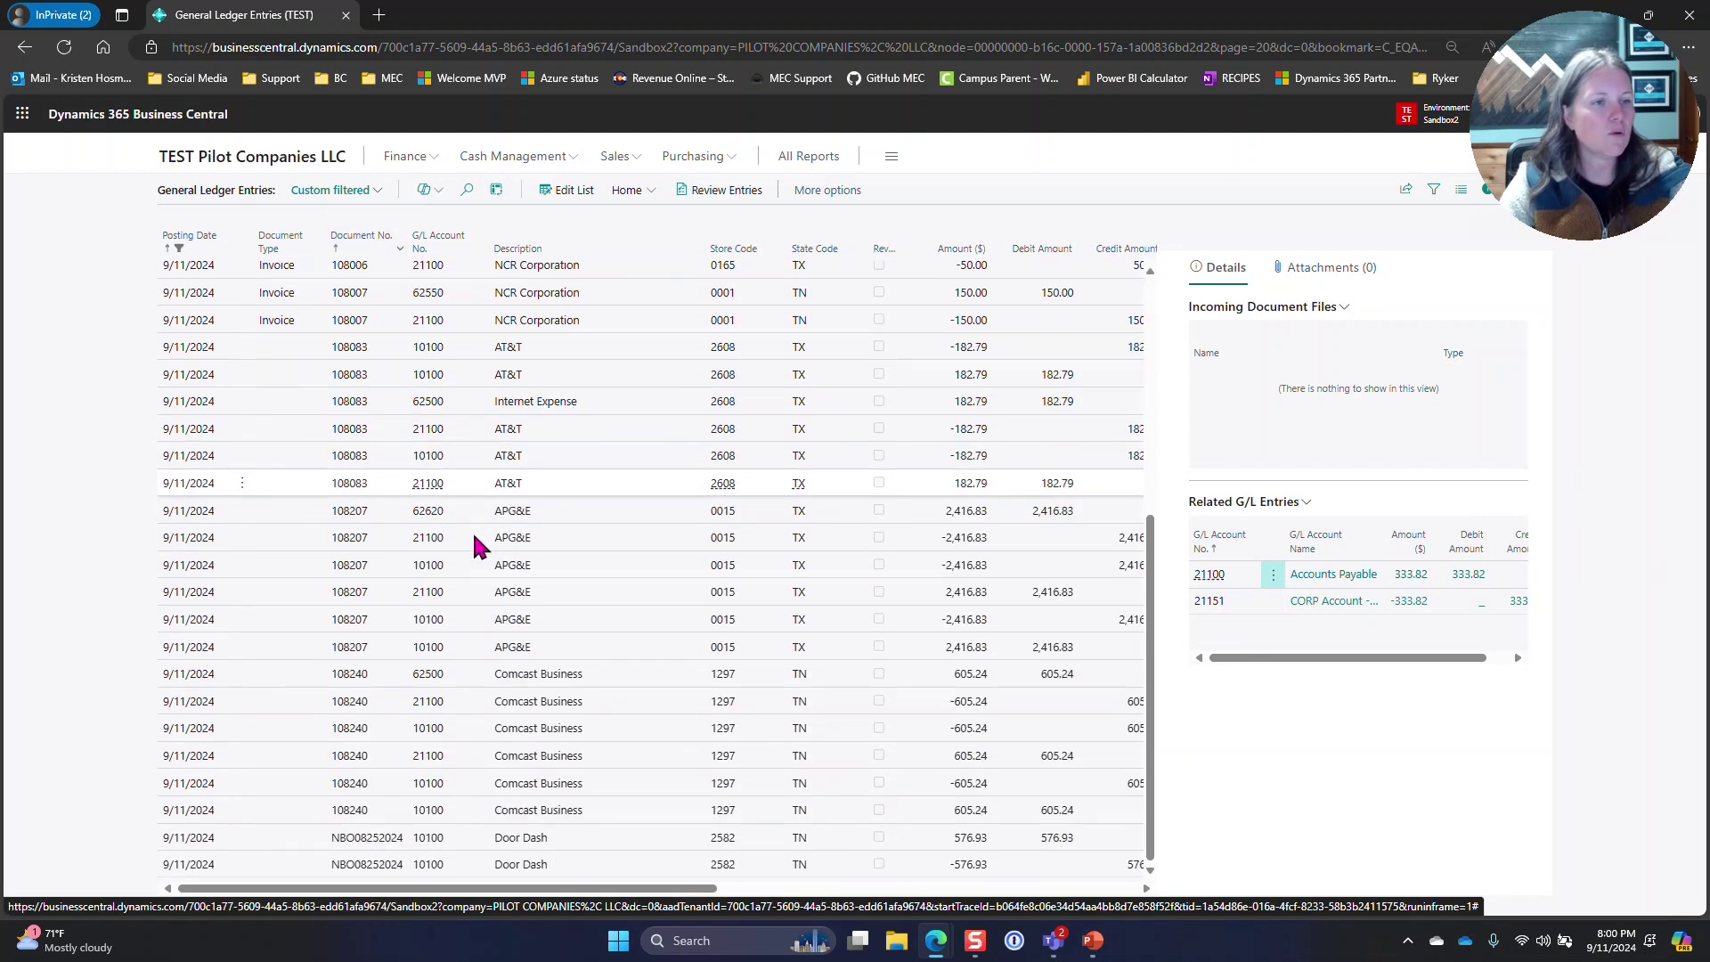
scroll(475, 545, up, 4)
click(626, 648)
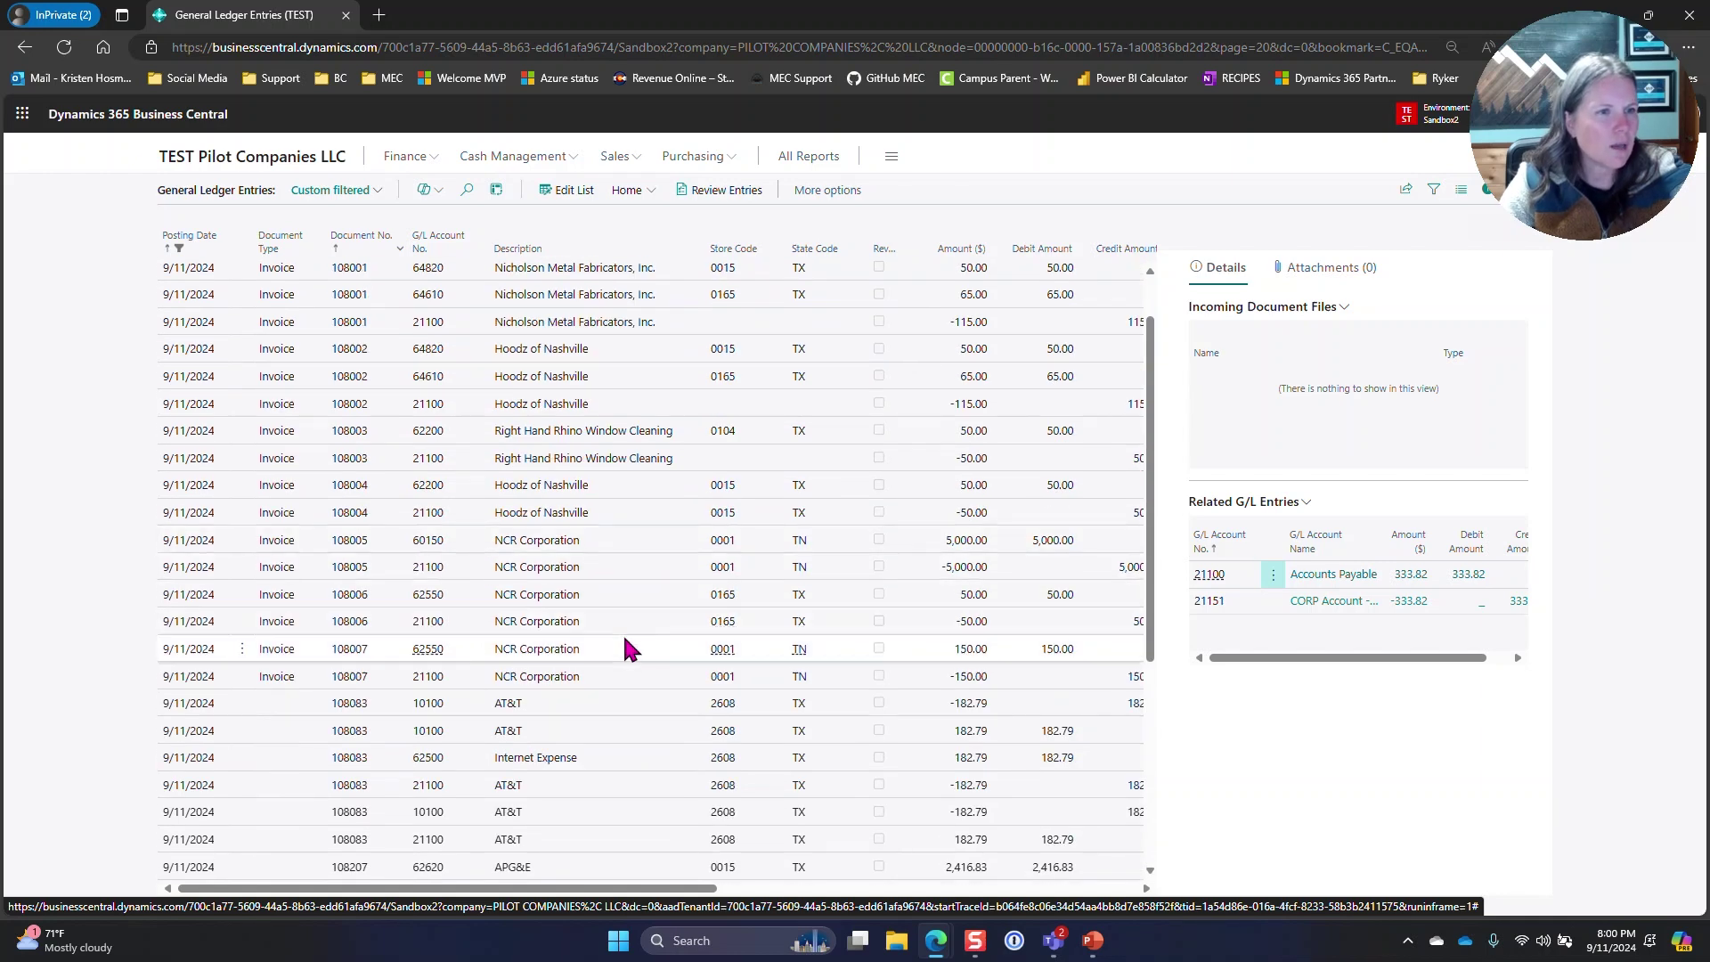
shift+click(594, 676)
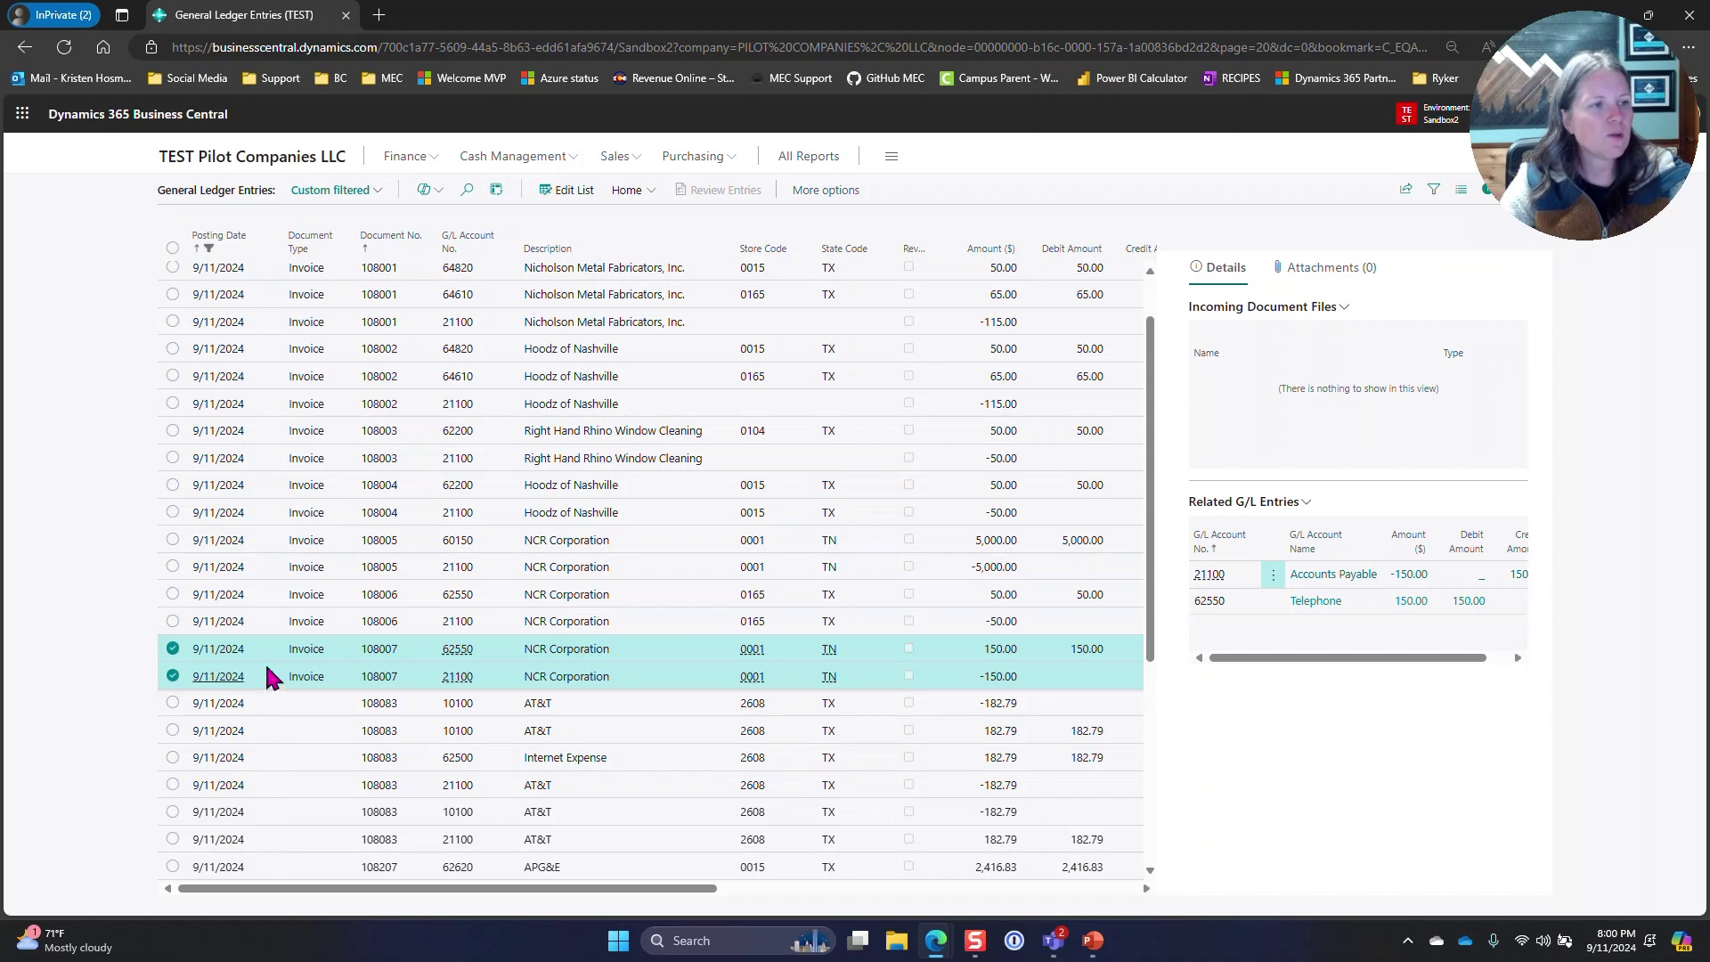
drag(172, 195, 286, 217)
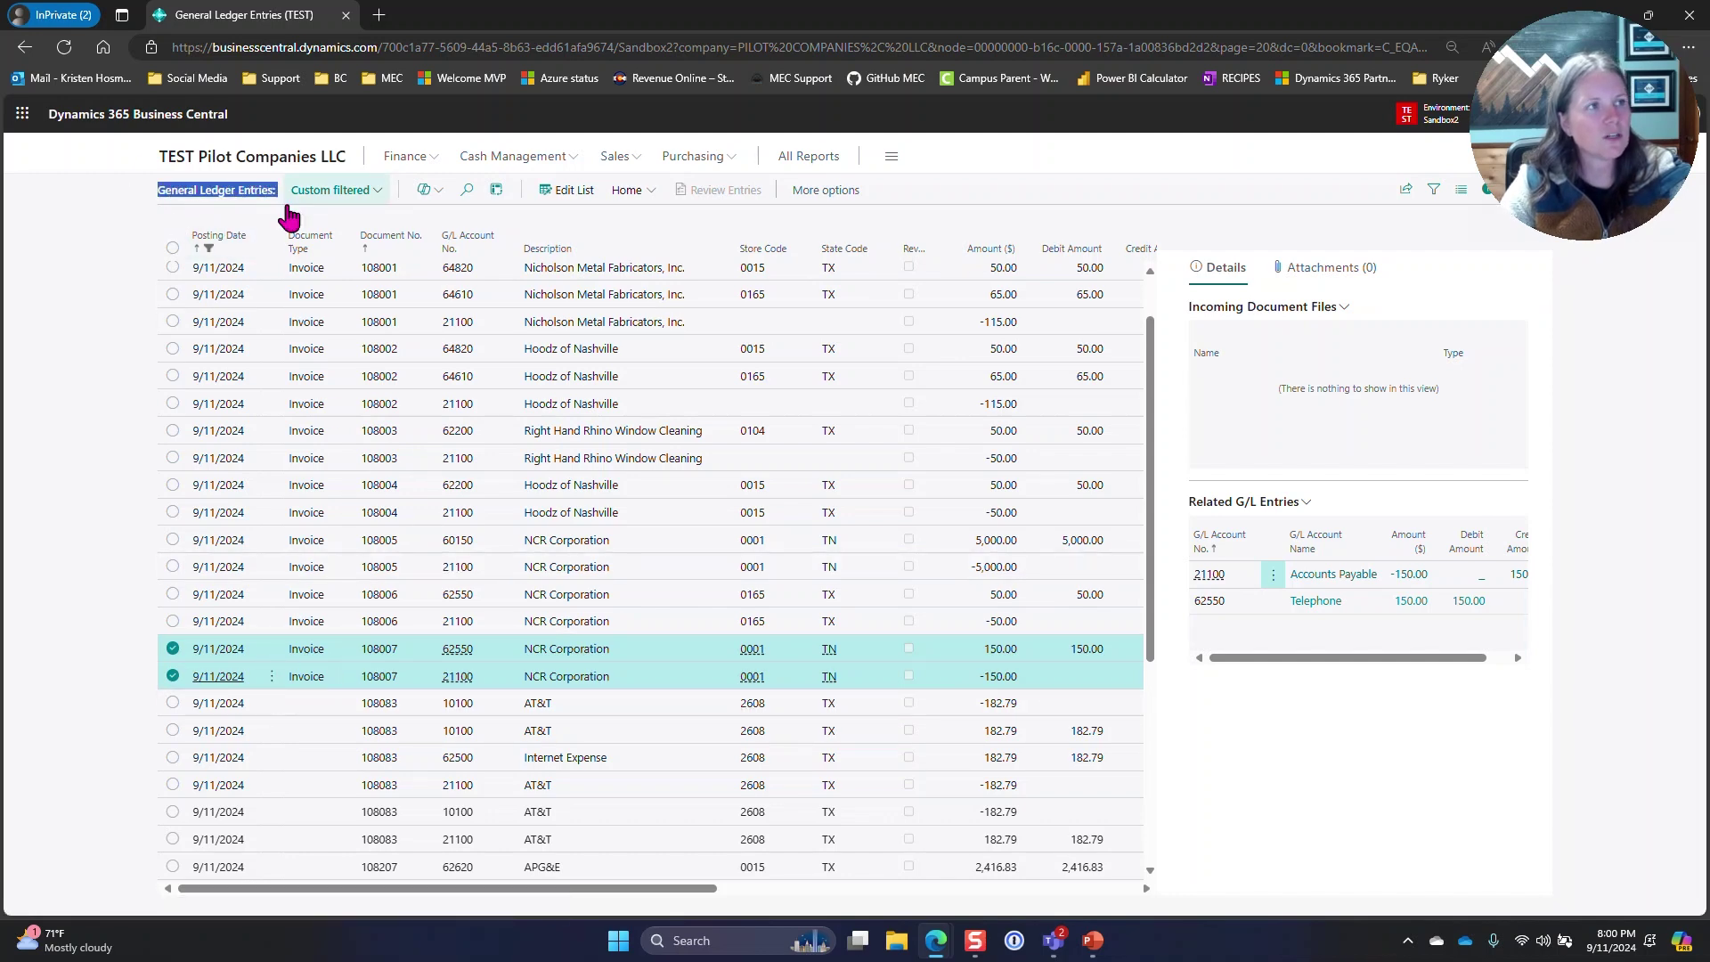
drag(553, 888, 356, 891)
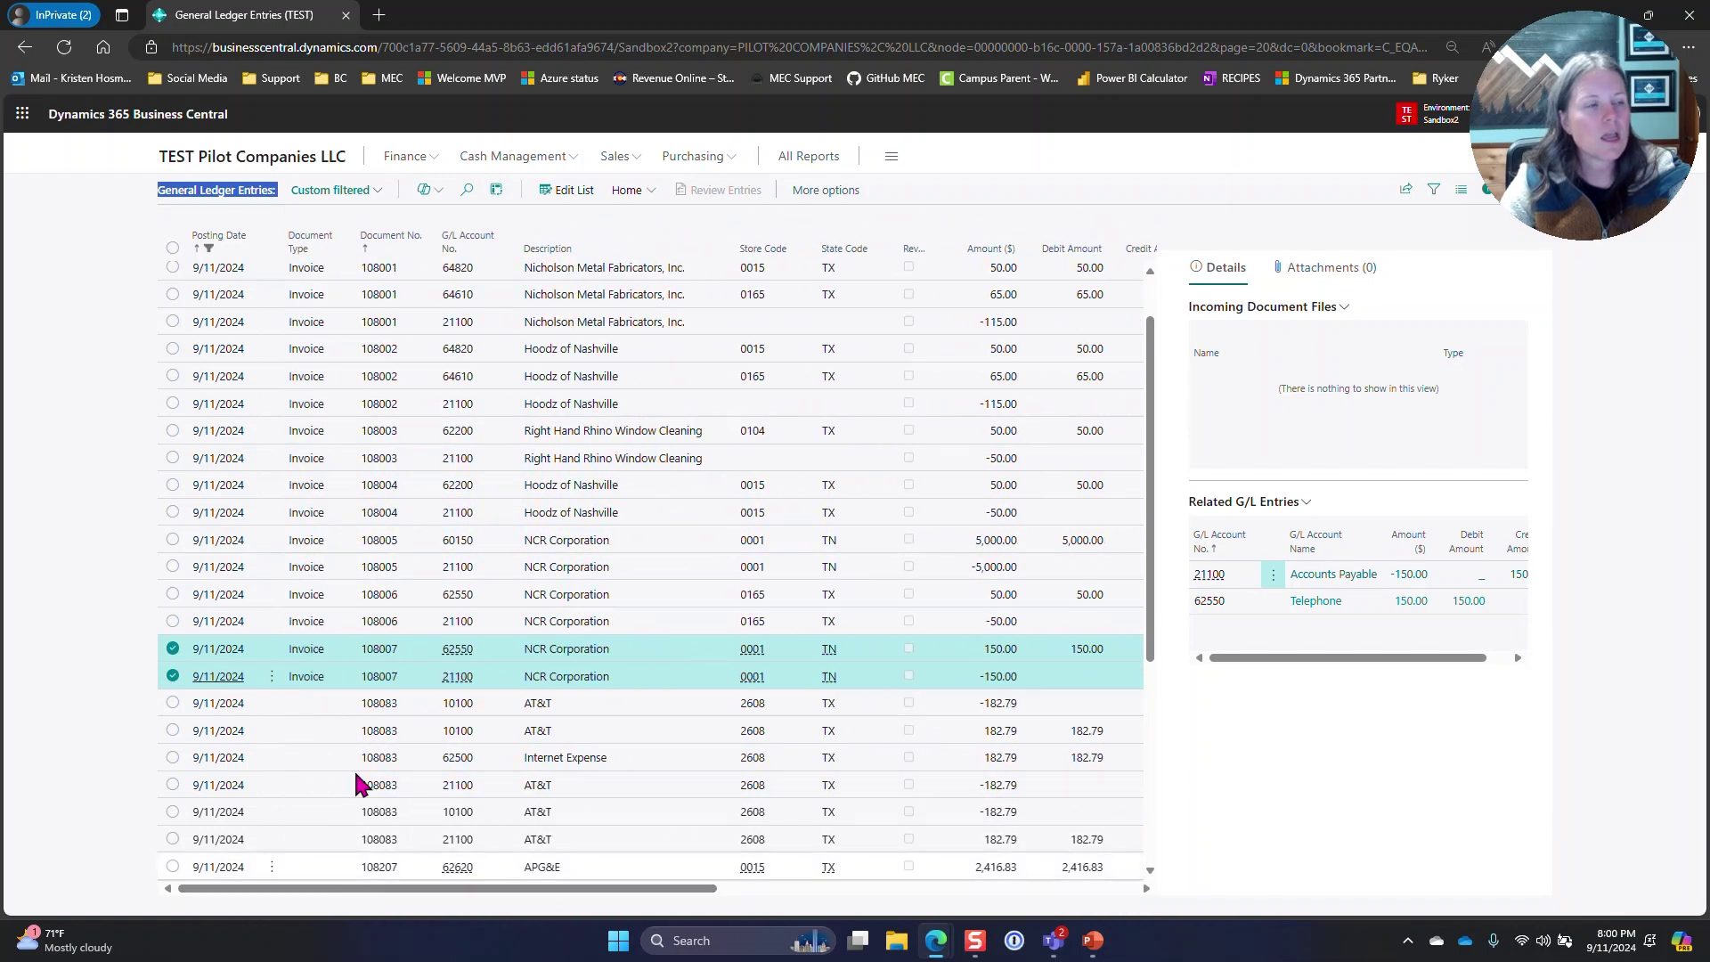
click(205, 166)
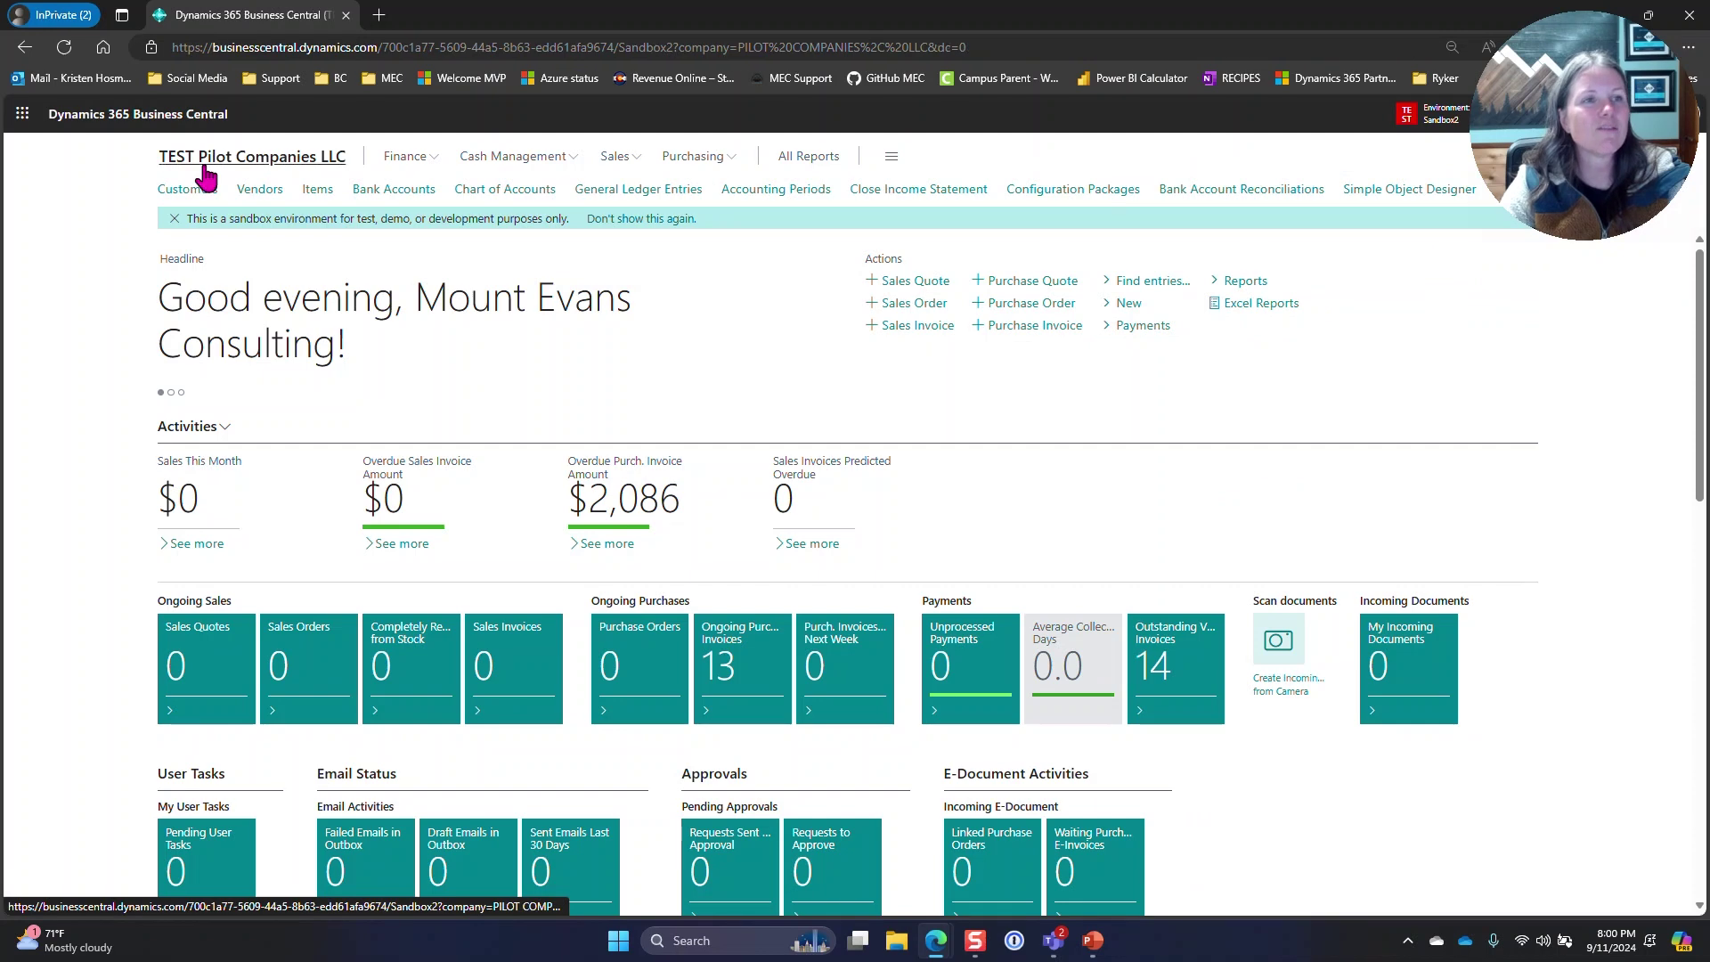
click(1387, 191)
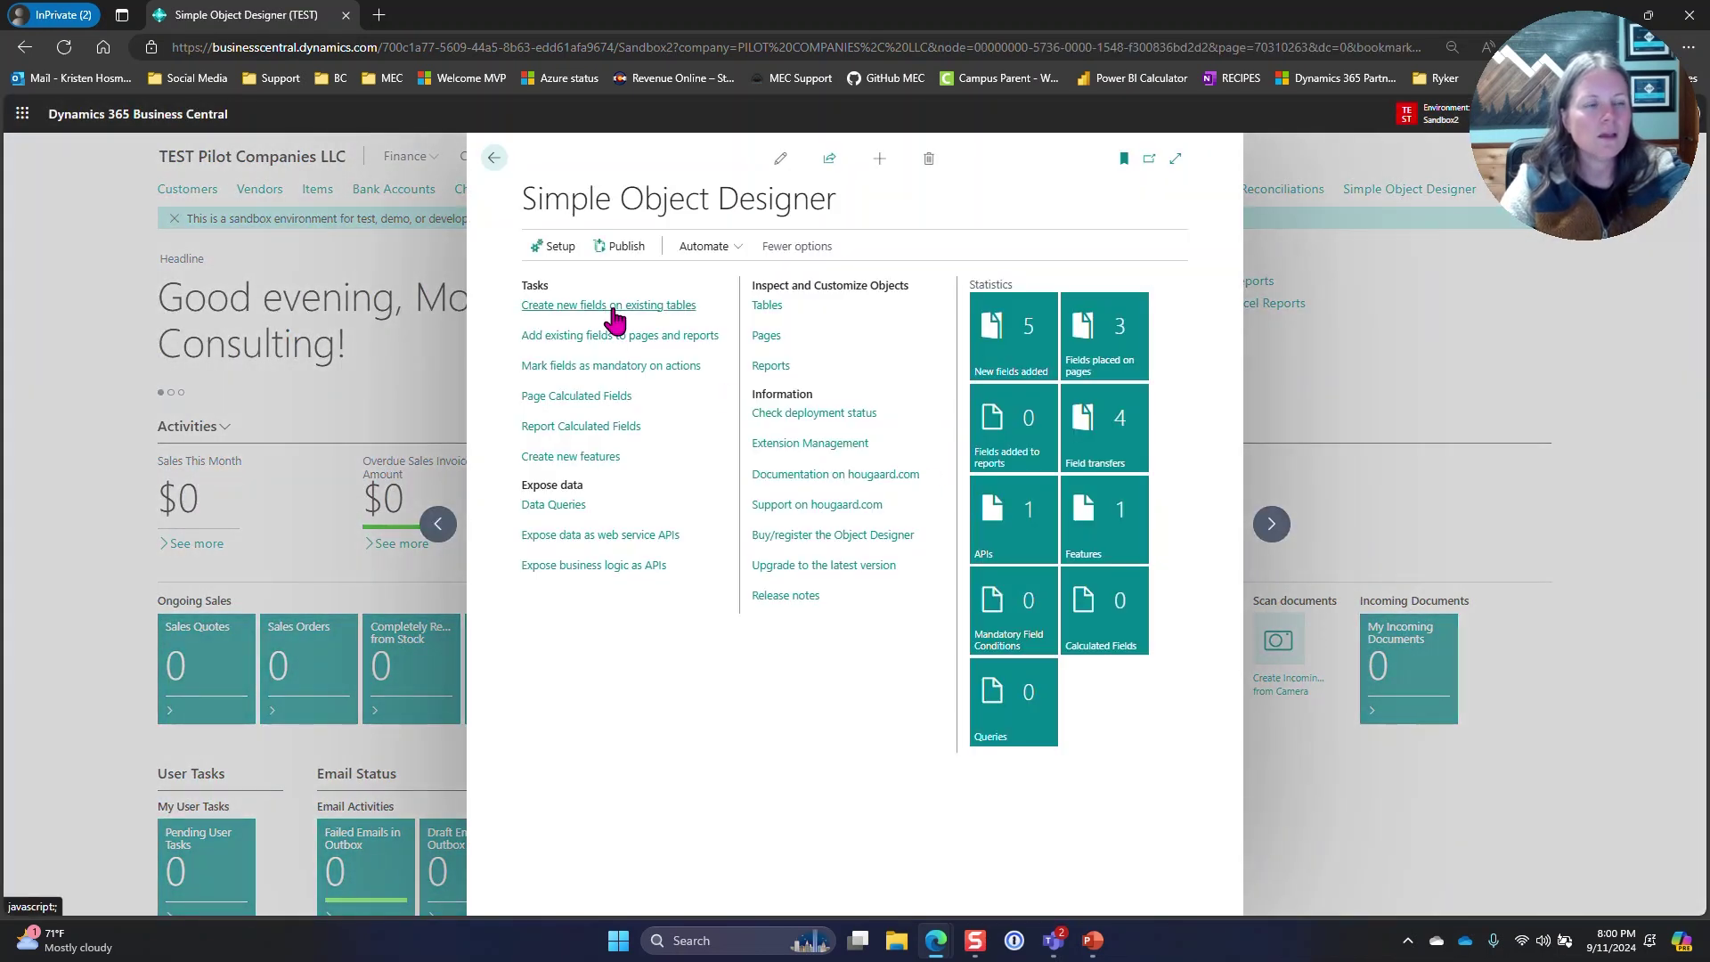
click(613, 307)
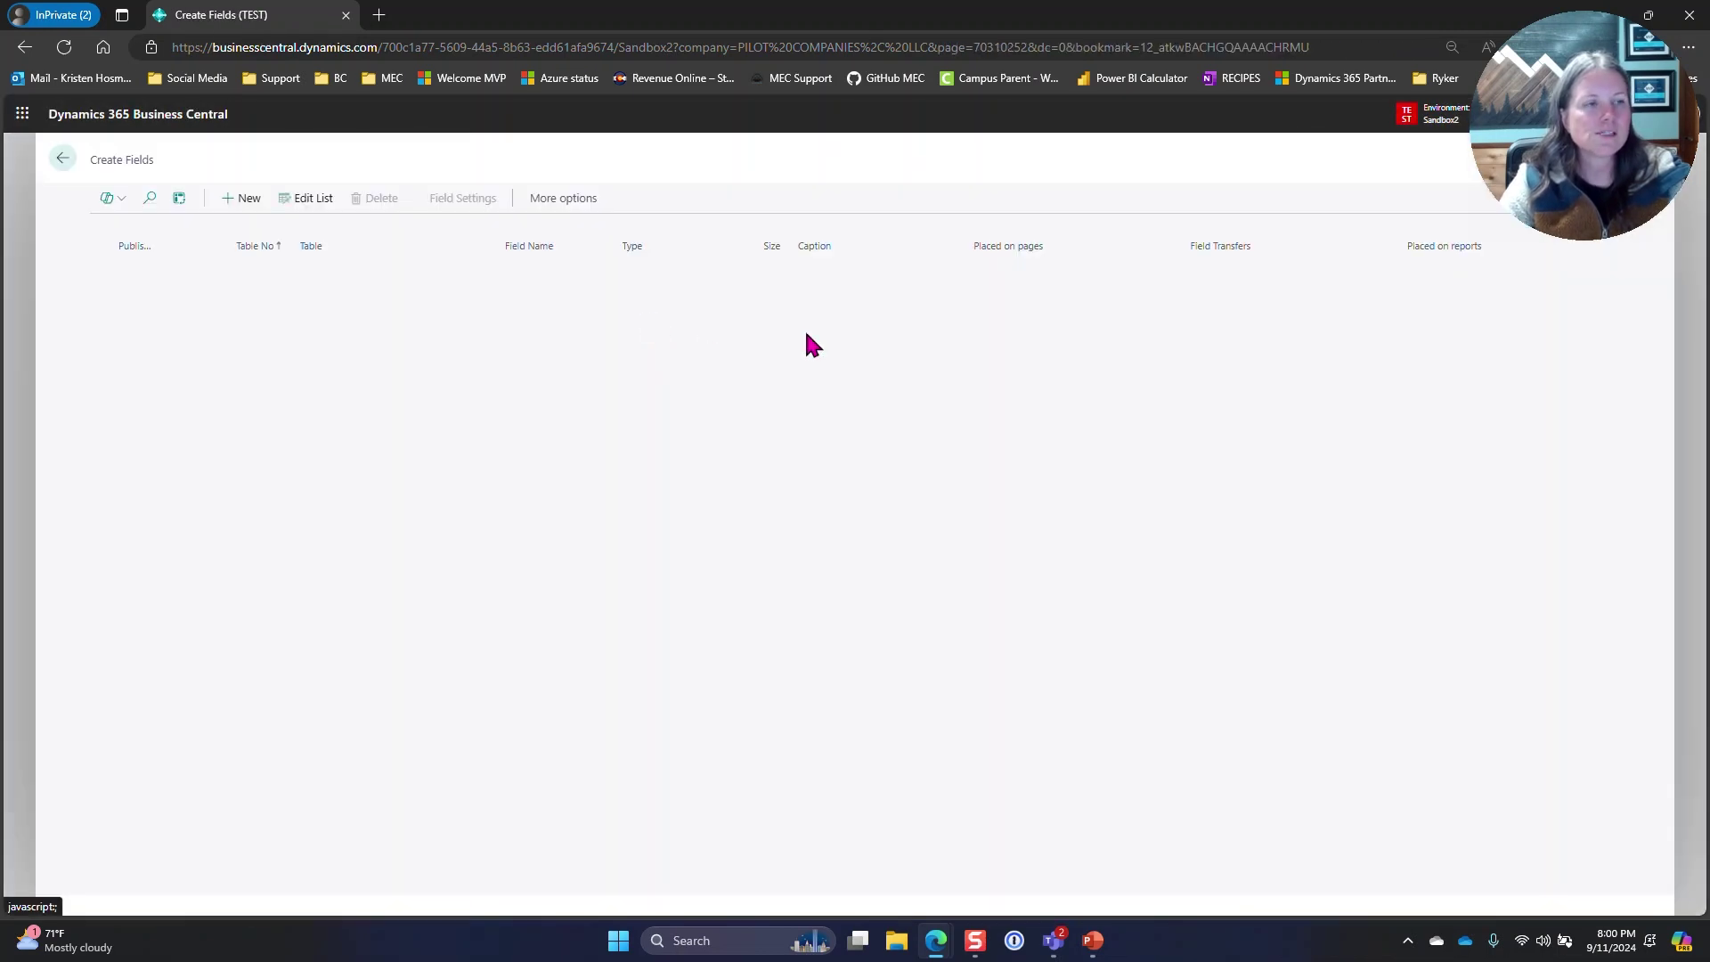
drag(330, 317, 387, 315)
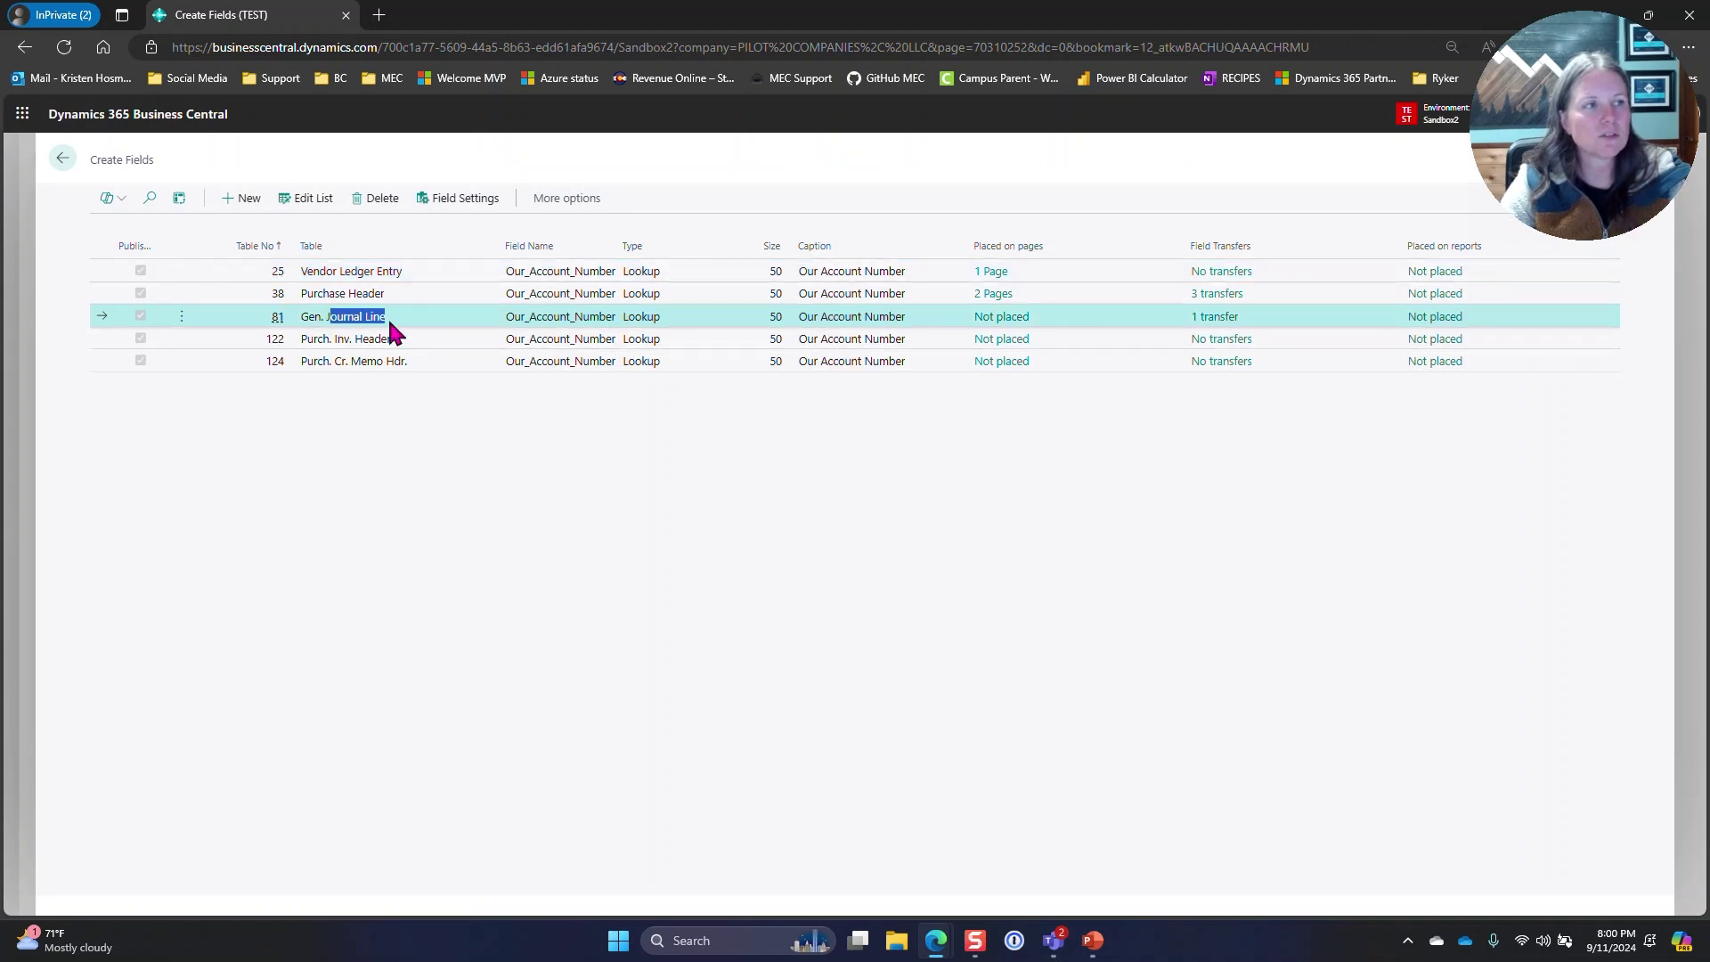
click(1011, 318)
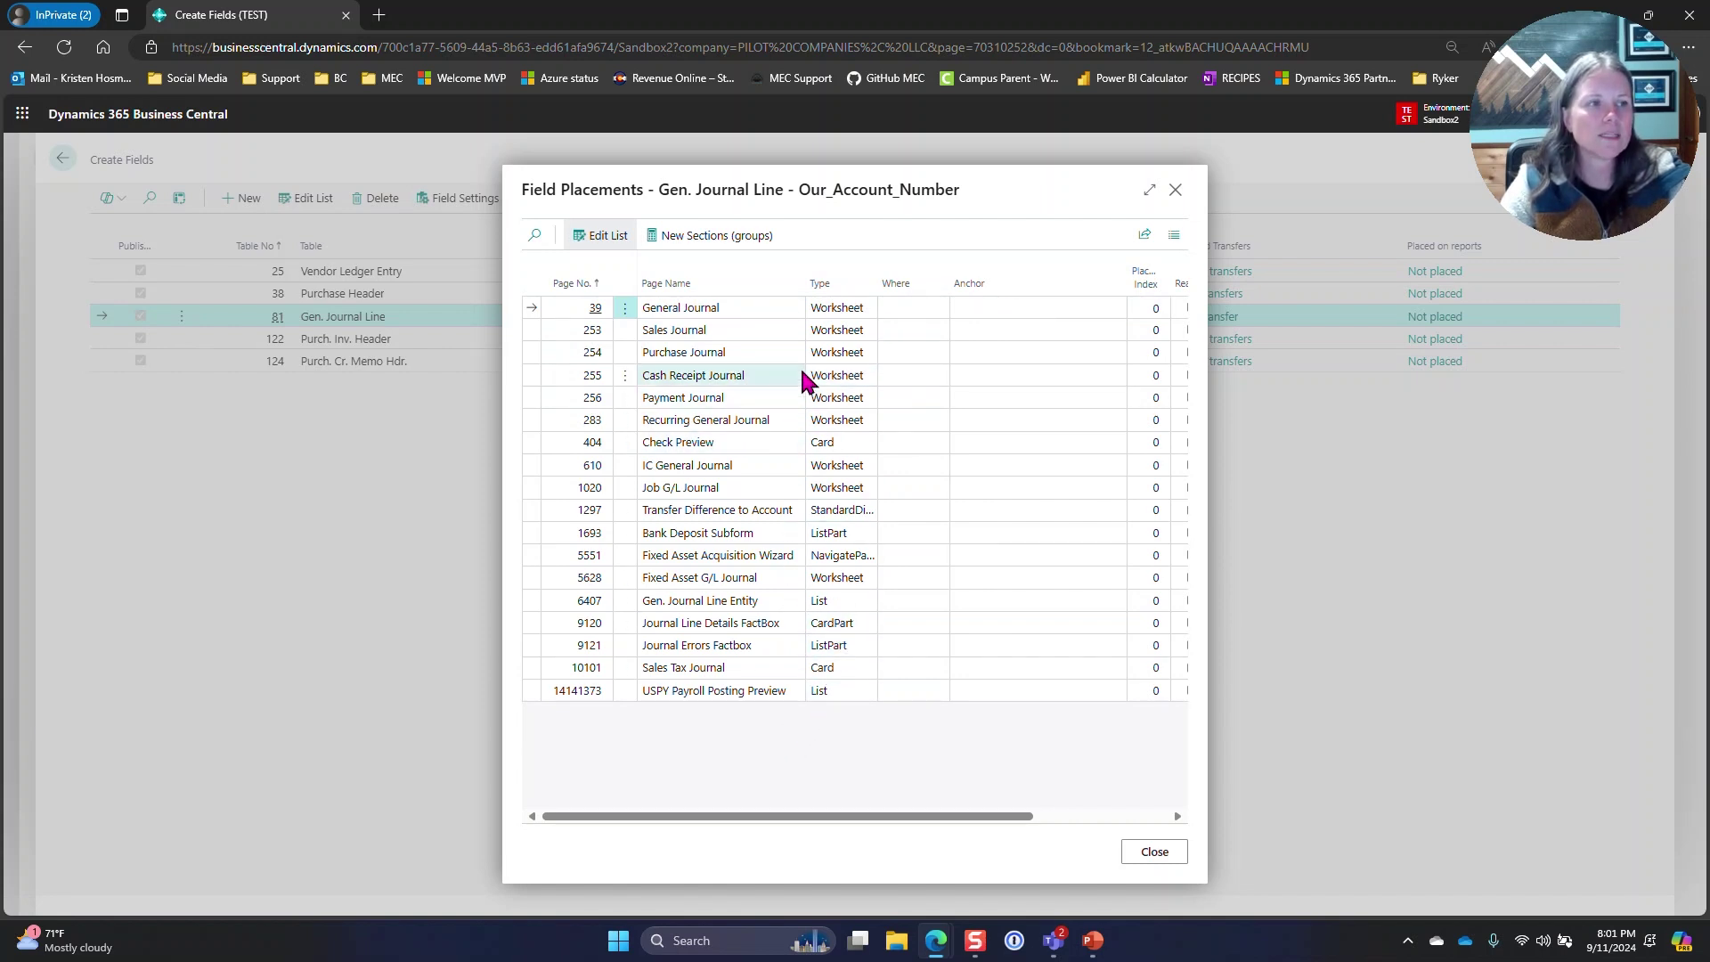
click(1176, 190)
click(63, 164)
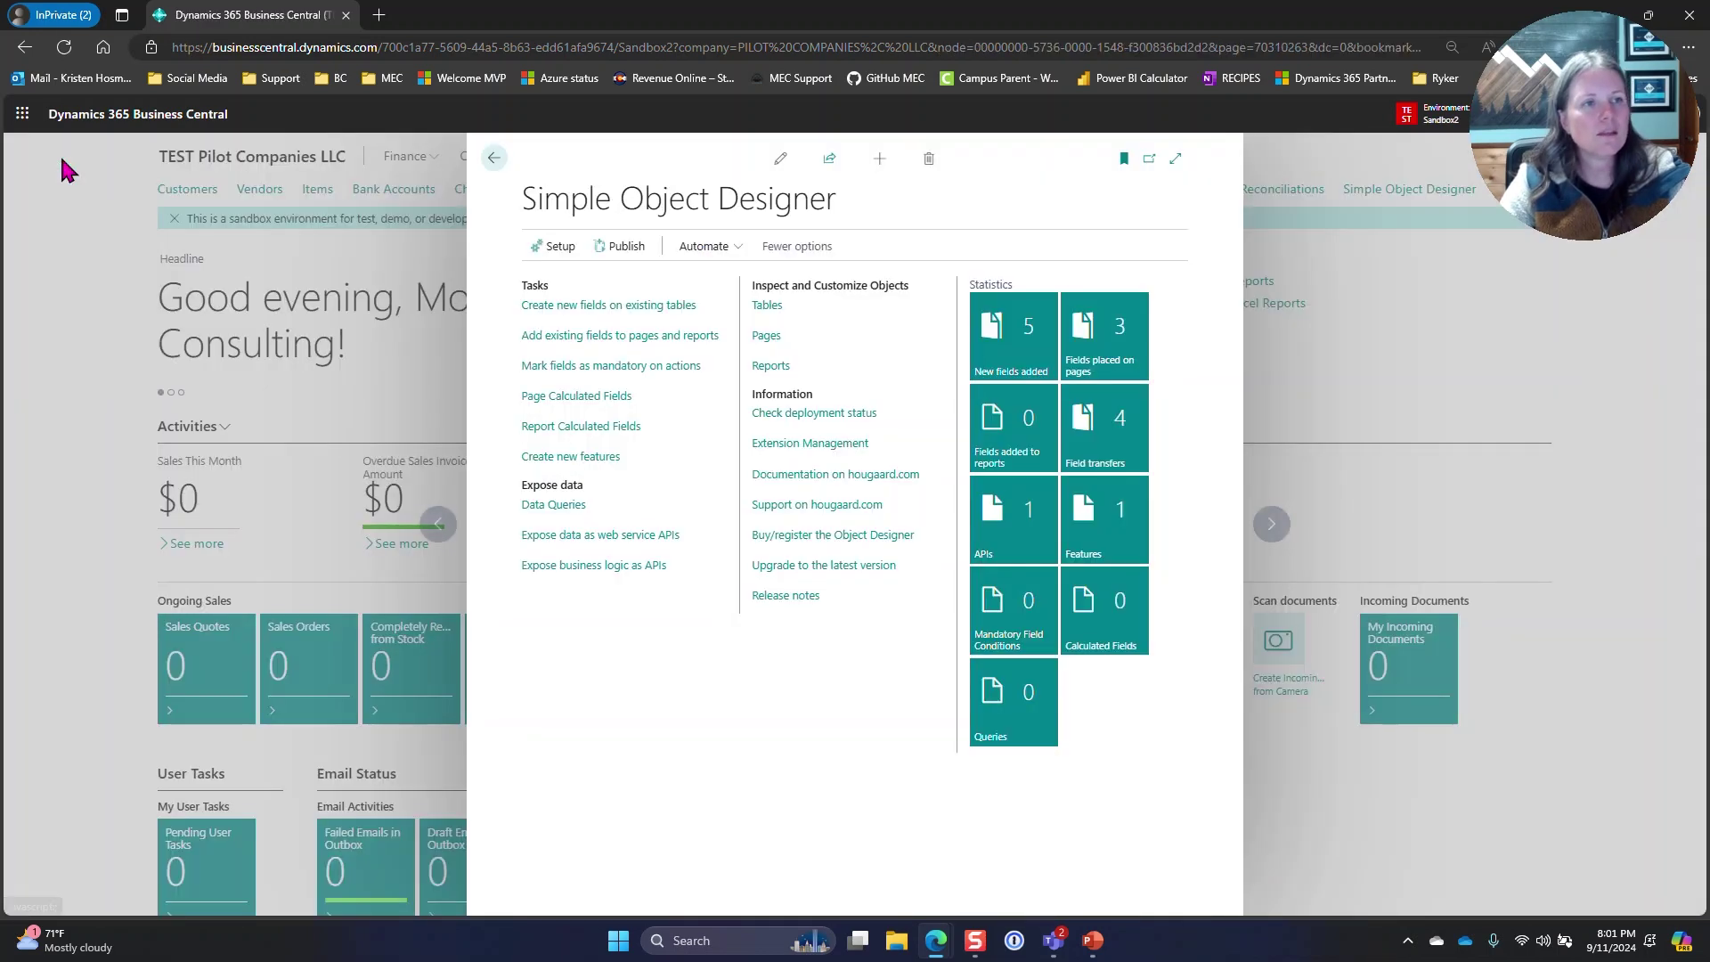
click(493, 160)
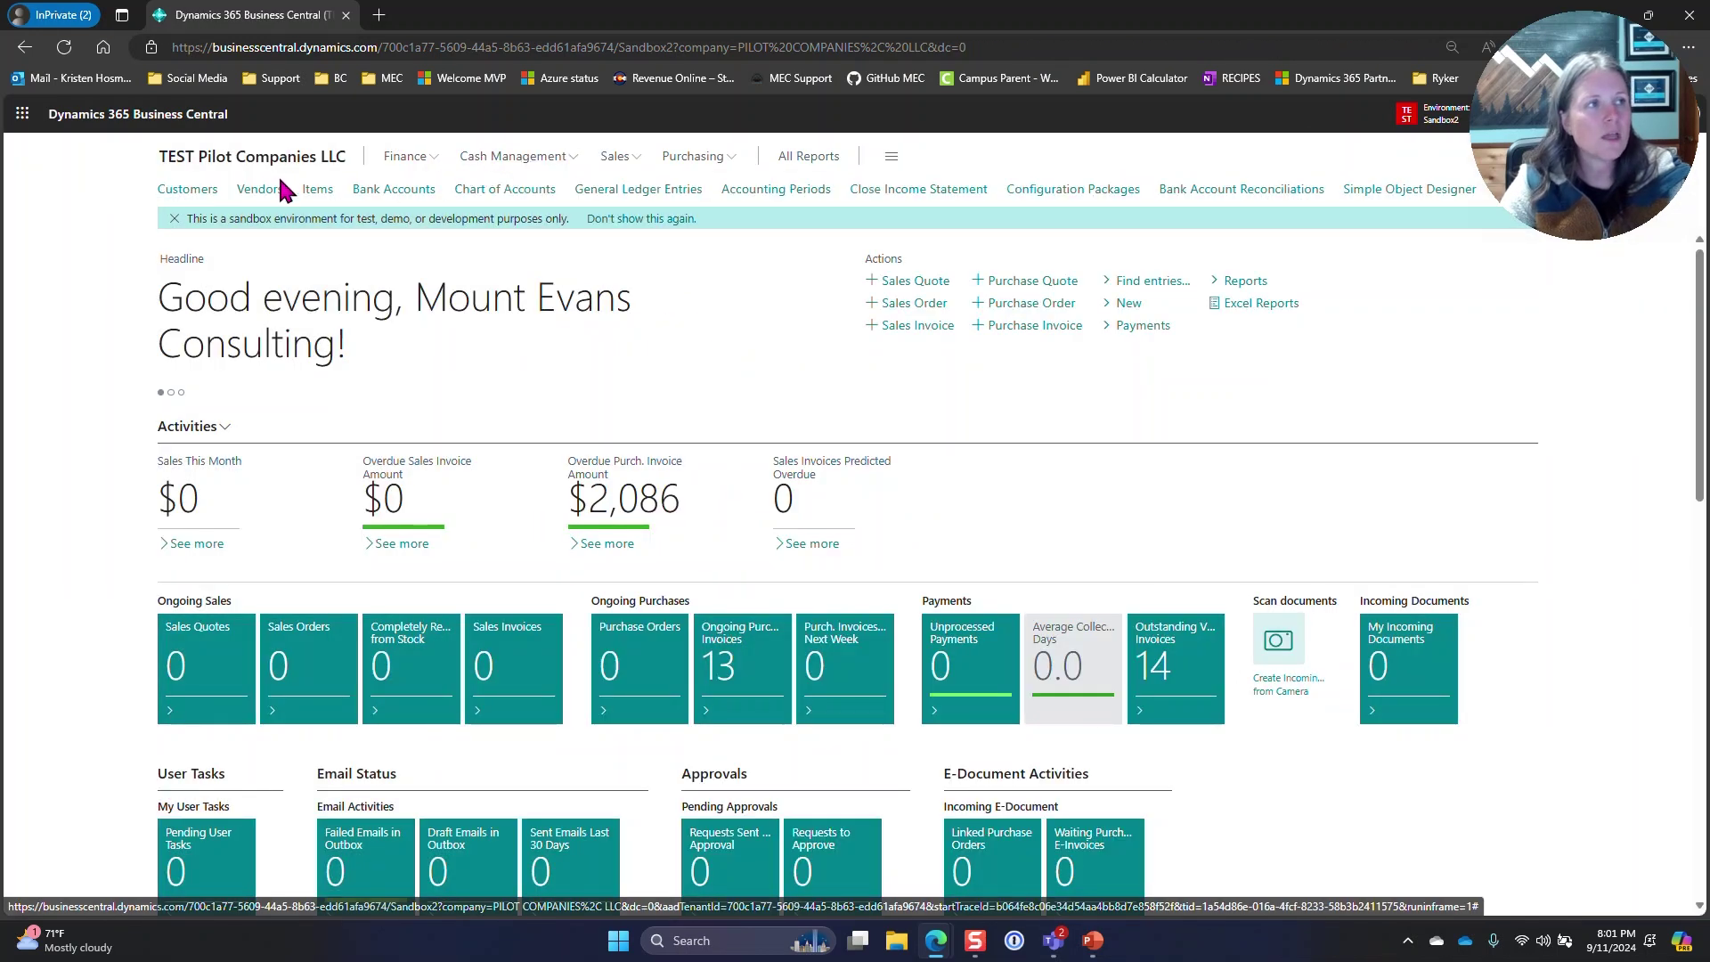
Open NCR Corporation's vendor ledger entries from the Vendors list
click(259, 189)
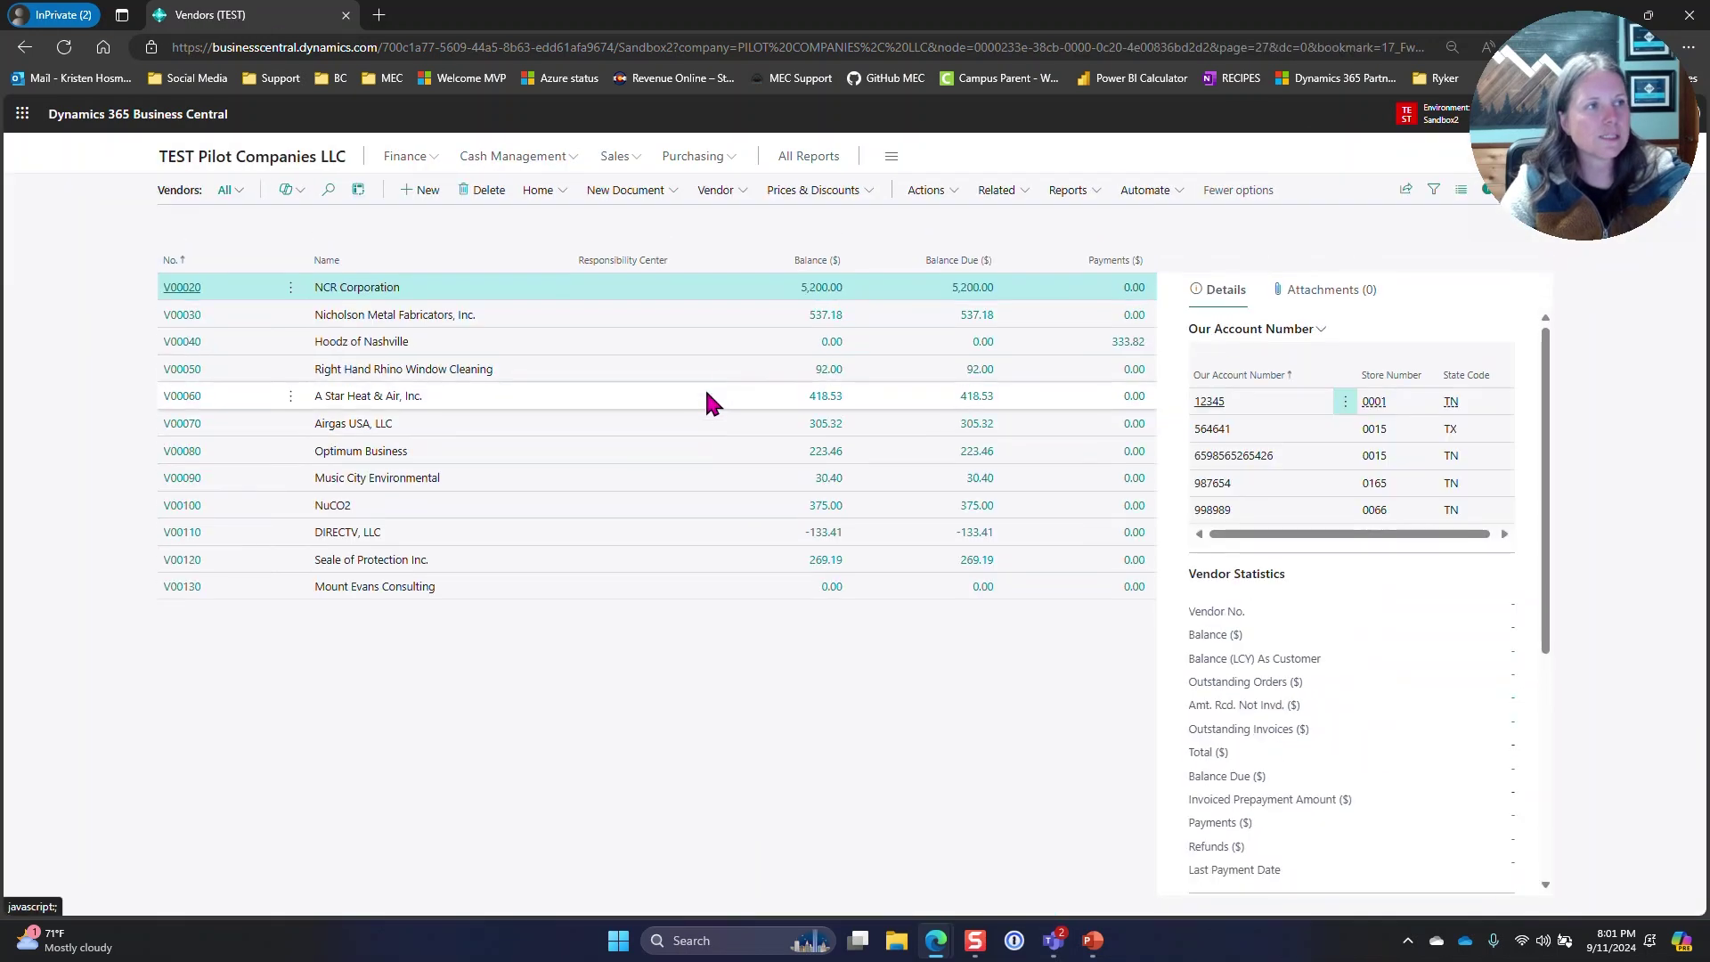
click(715, 190)
click(709, 223)
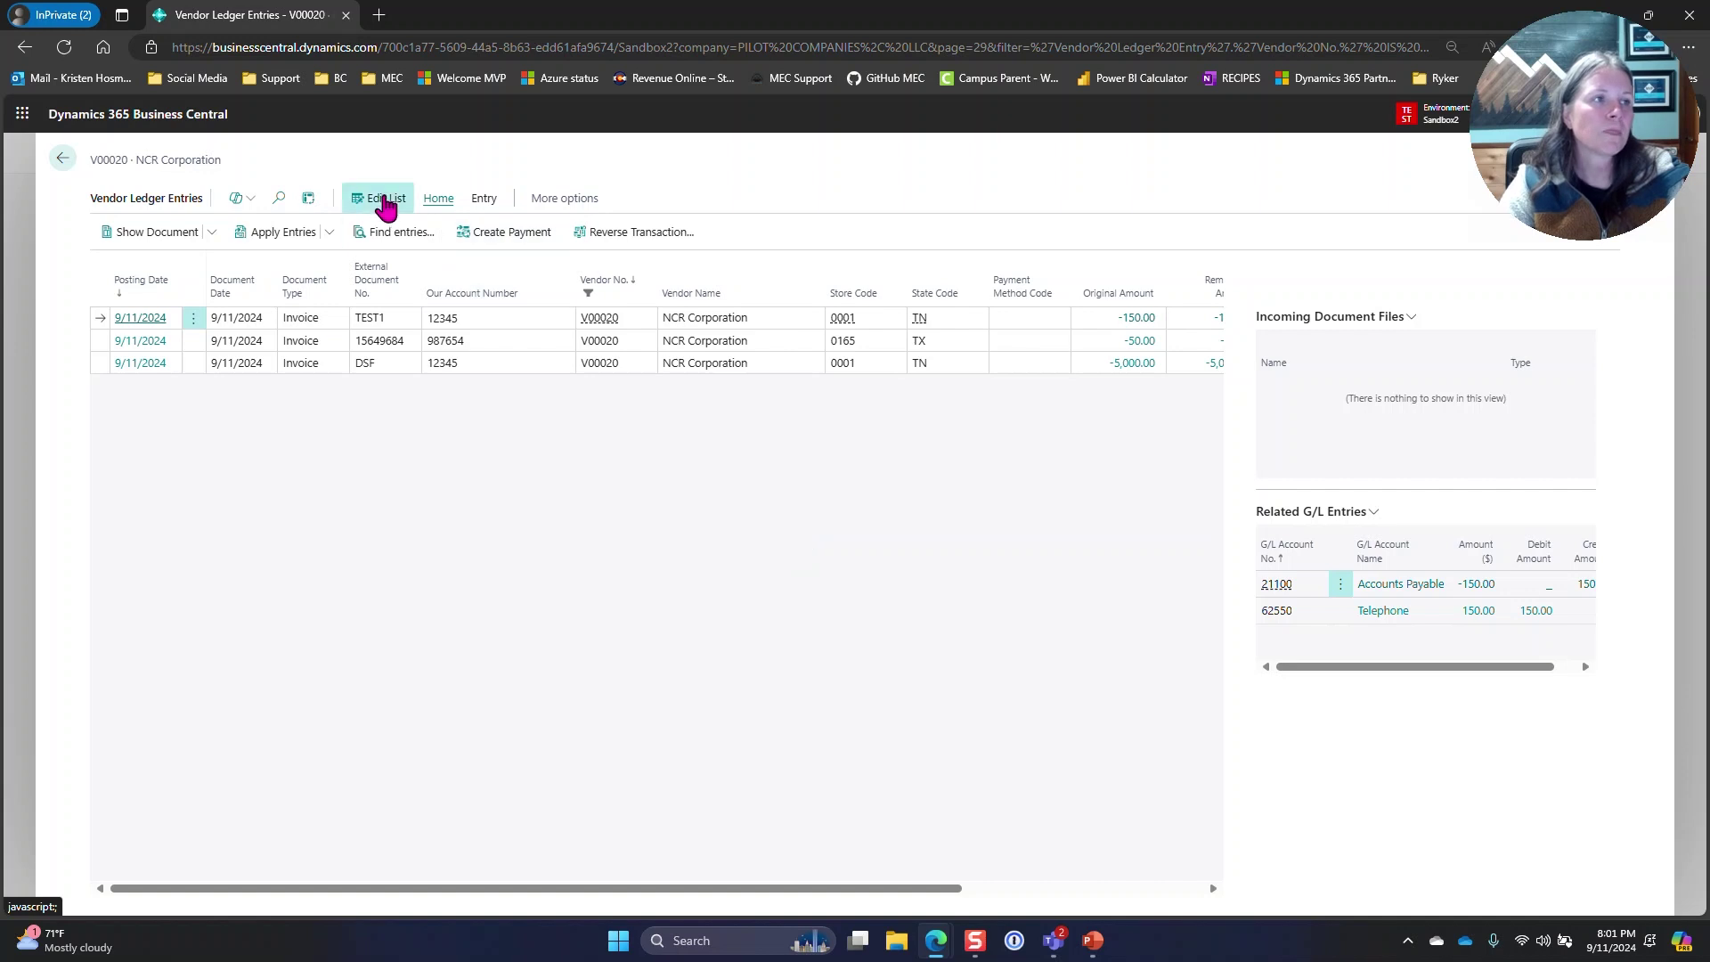
Make the ledger entries editable and check the Our Account Number column, leaving it unchanged
click(381, 200)
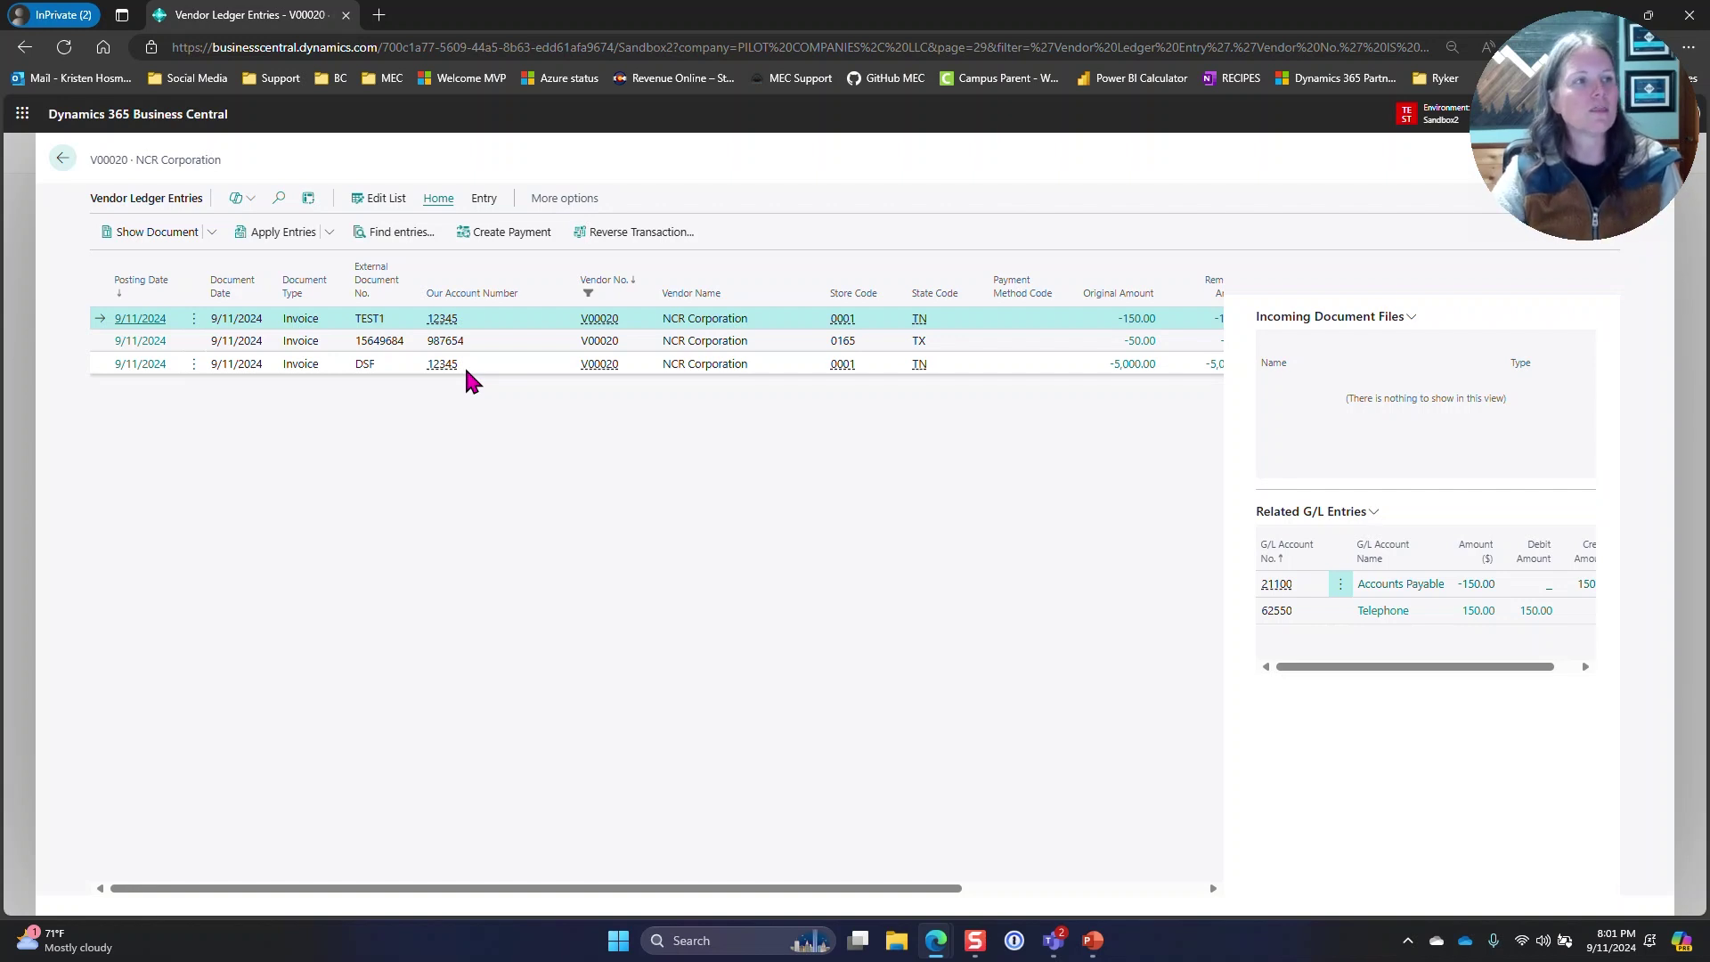
click(524, 295)
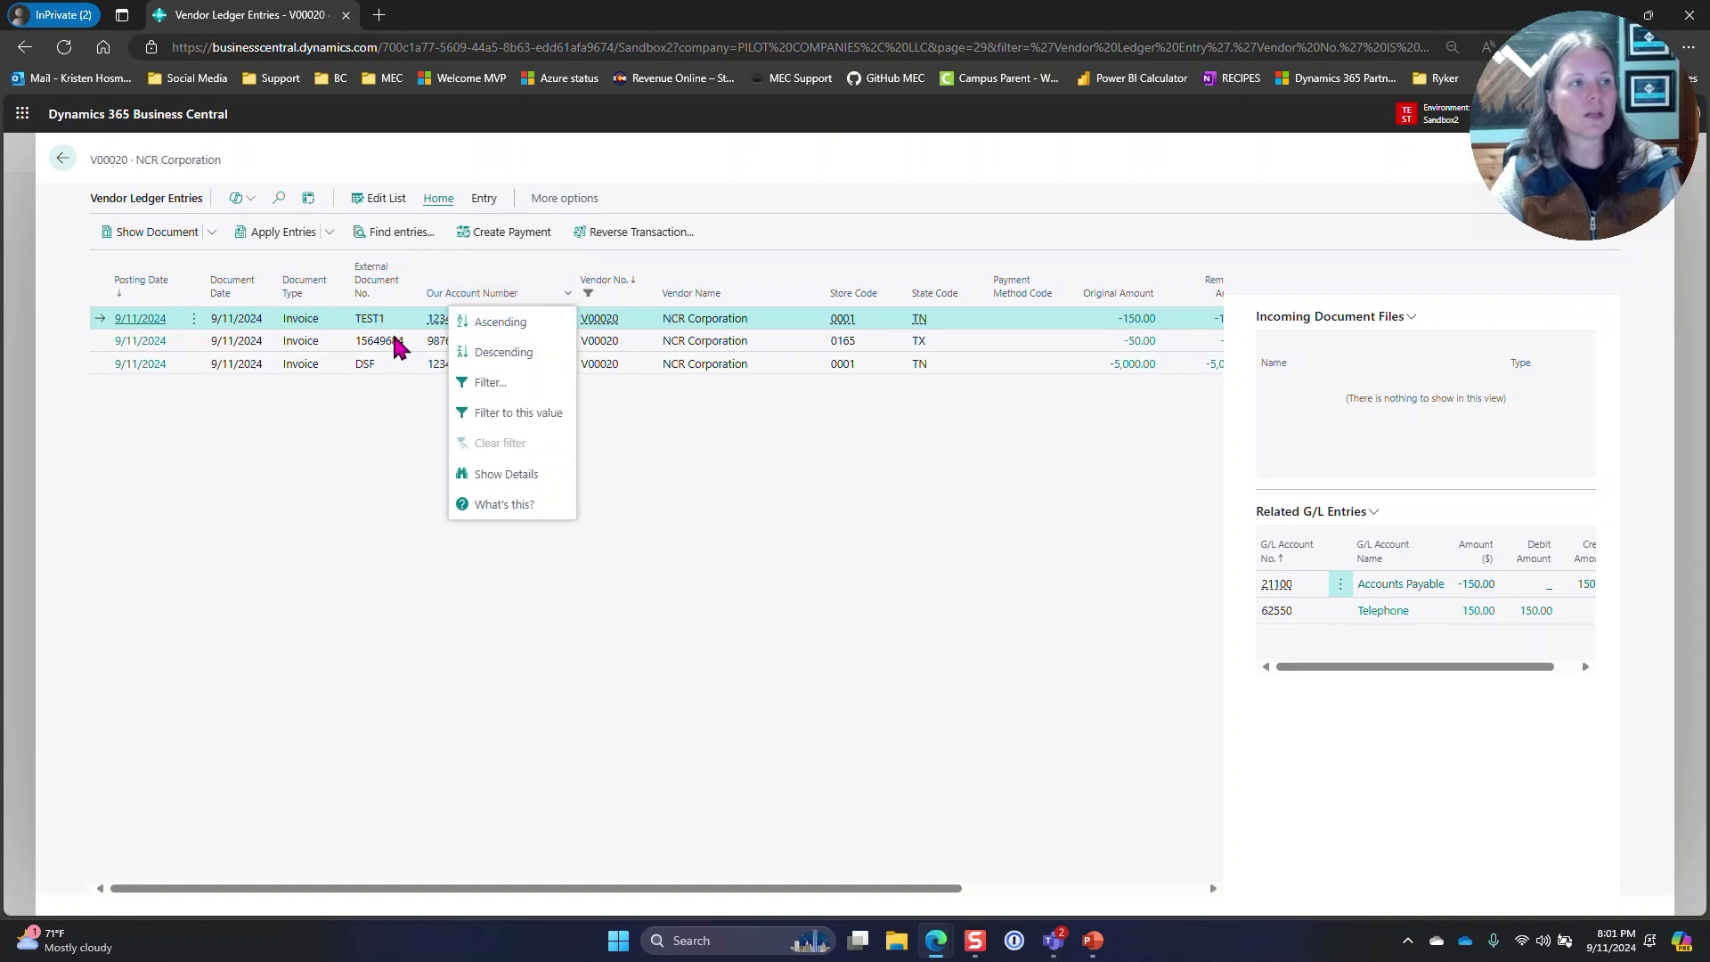
click(398, 501)
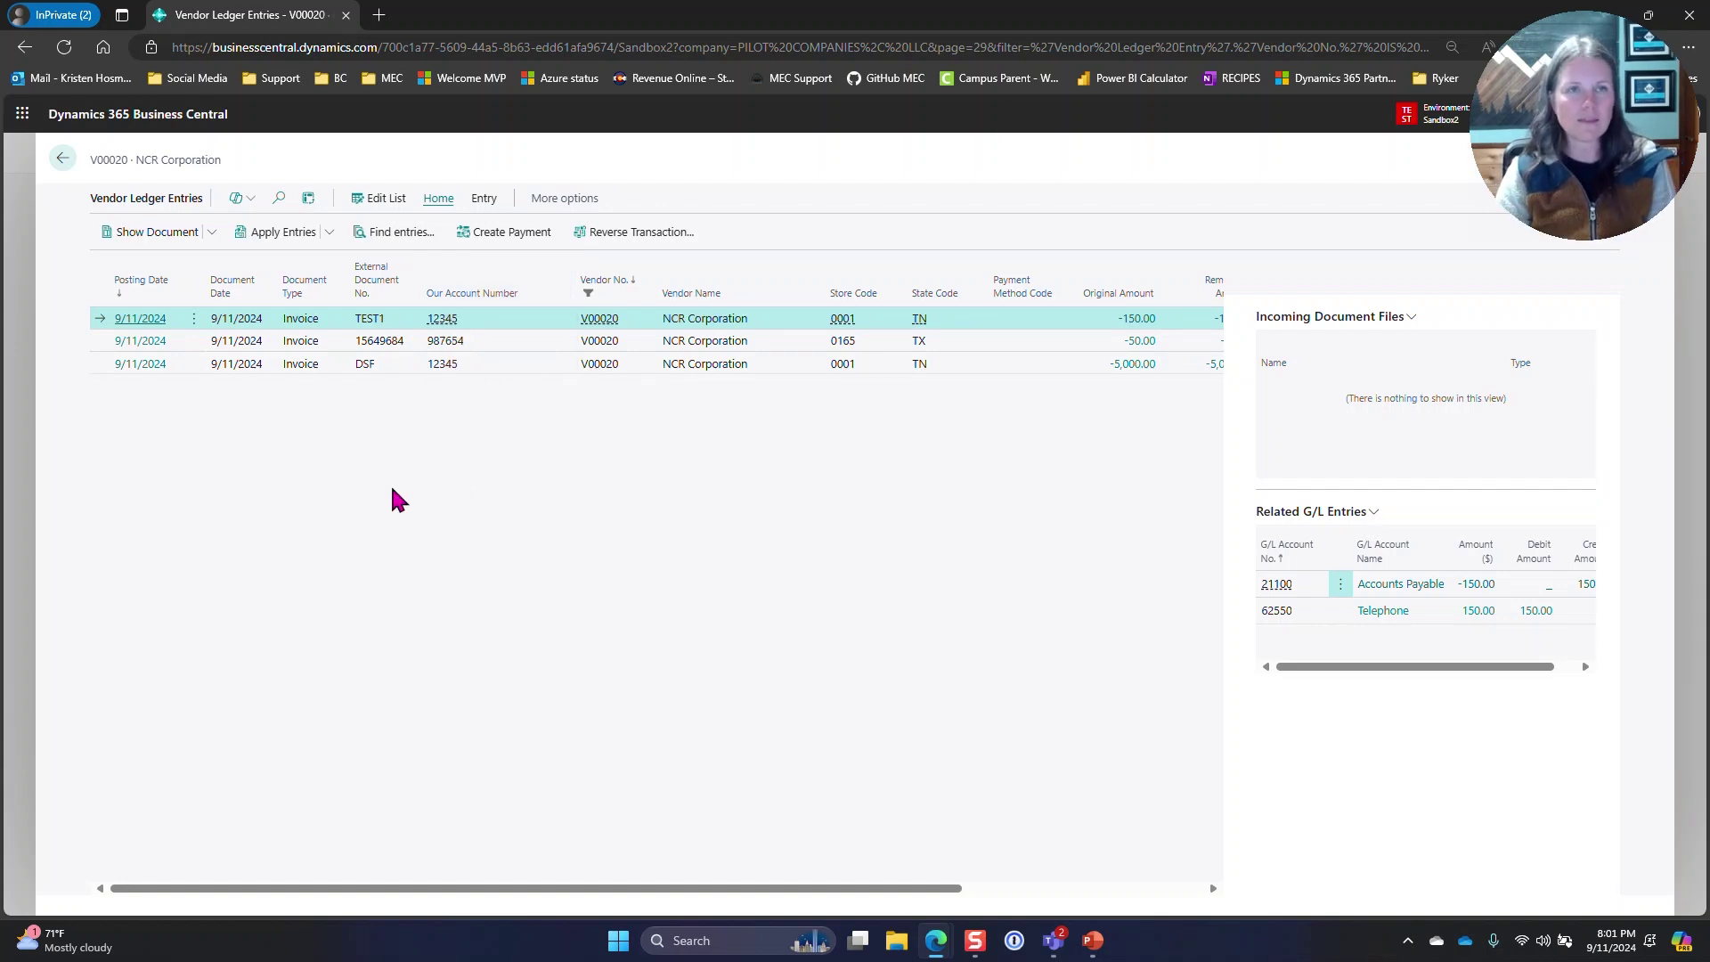